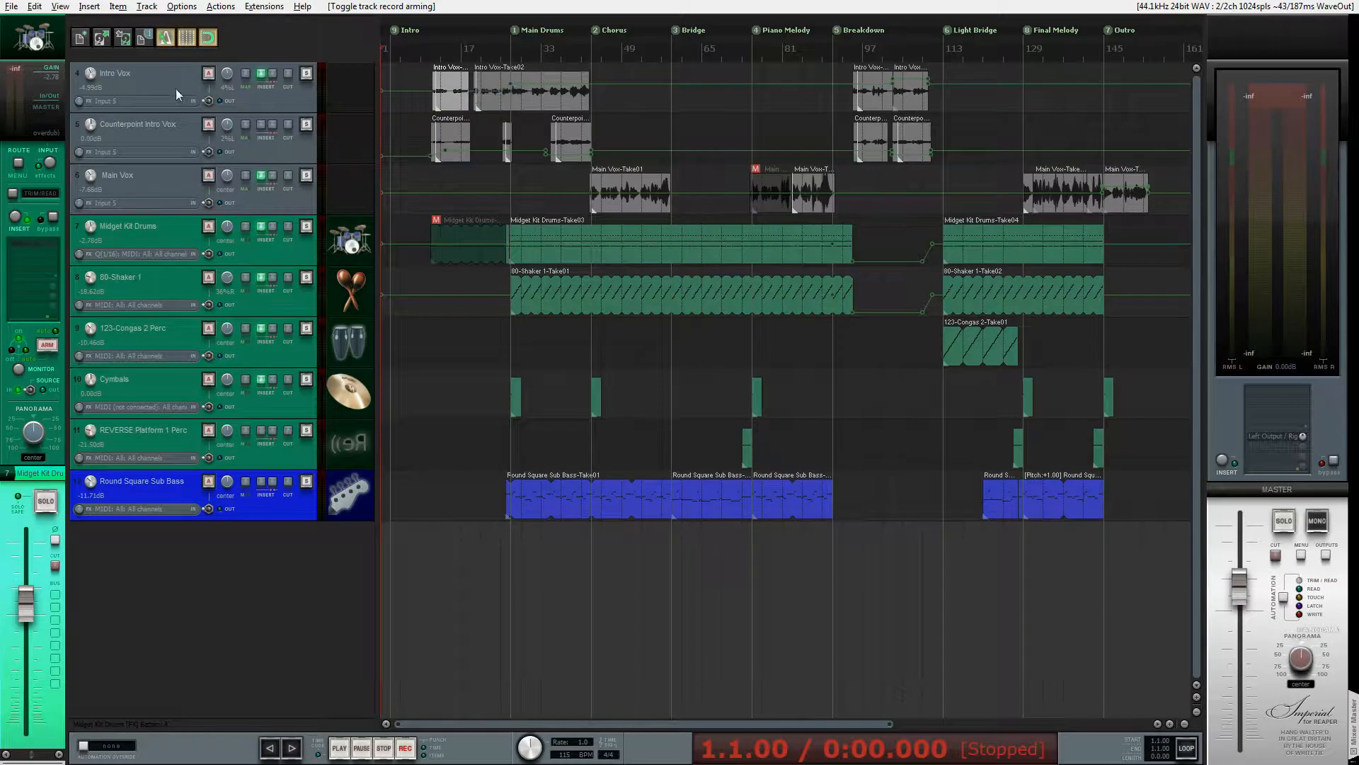
# Set the Intro Vox track to the custom orange color with red 255, green 128 and blue 64.
pyautogui.rightClick(175, 85)
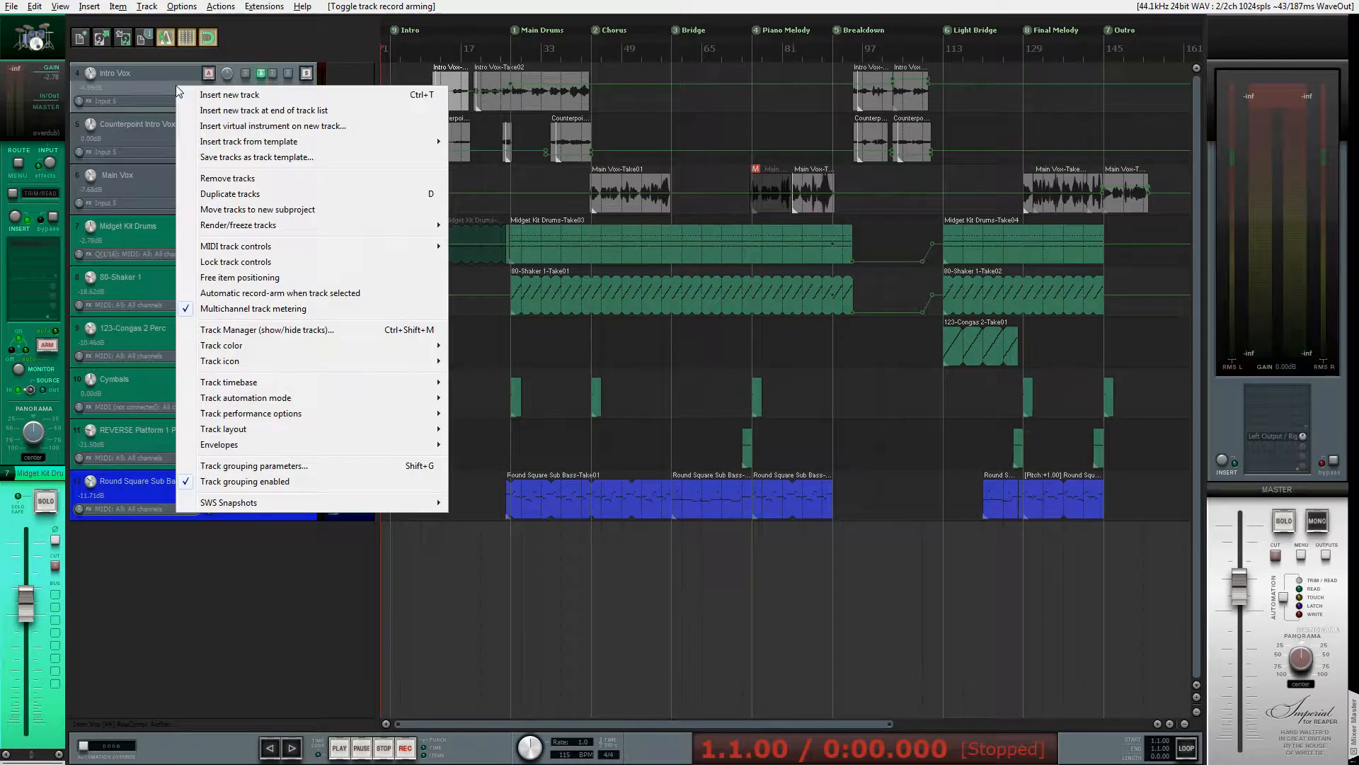
pyautogui.moveTo(312, 352)
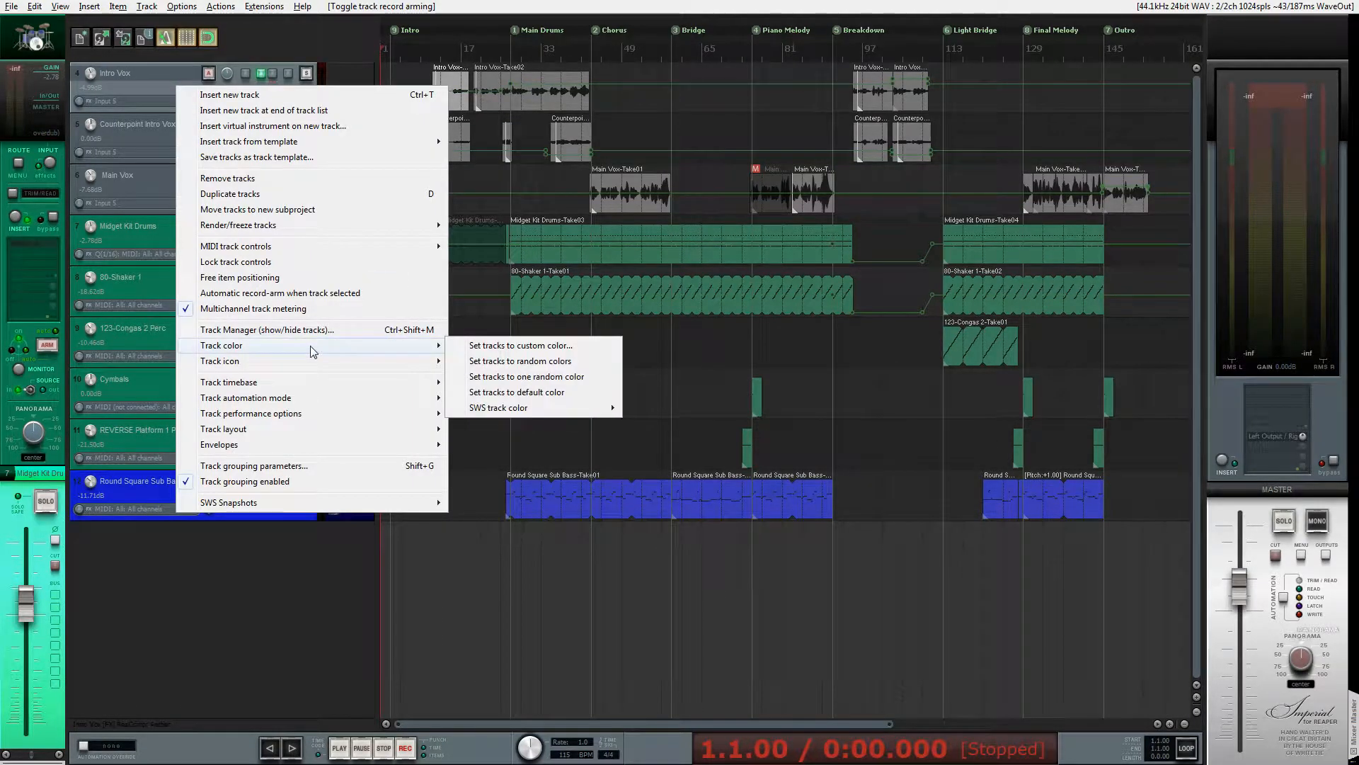
pyautogui.click(501, 345)
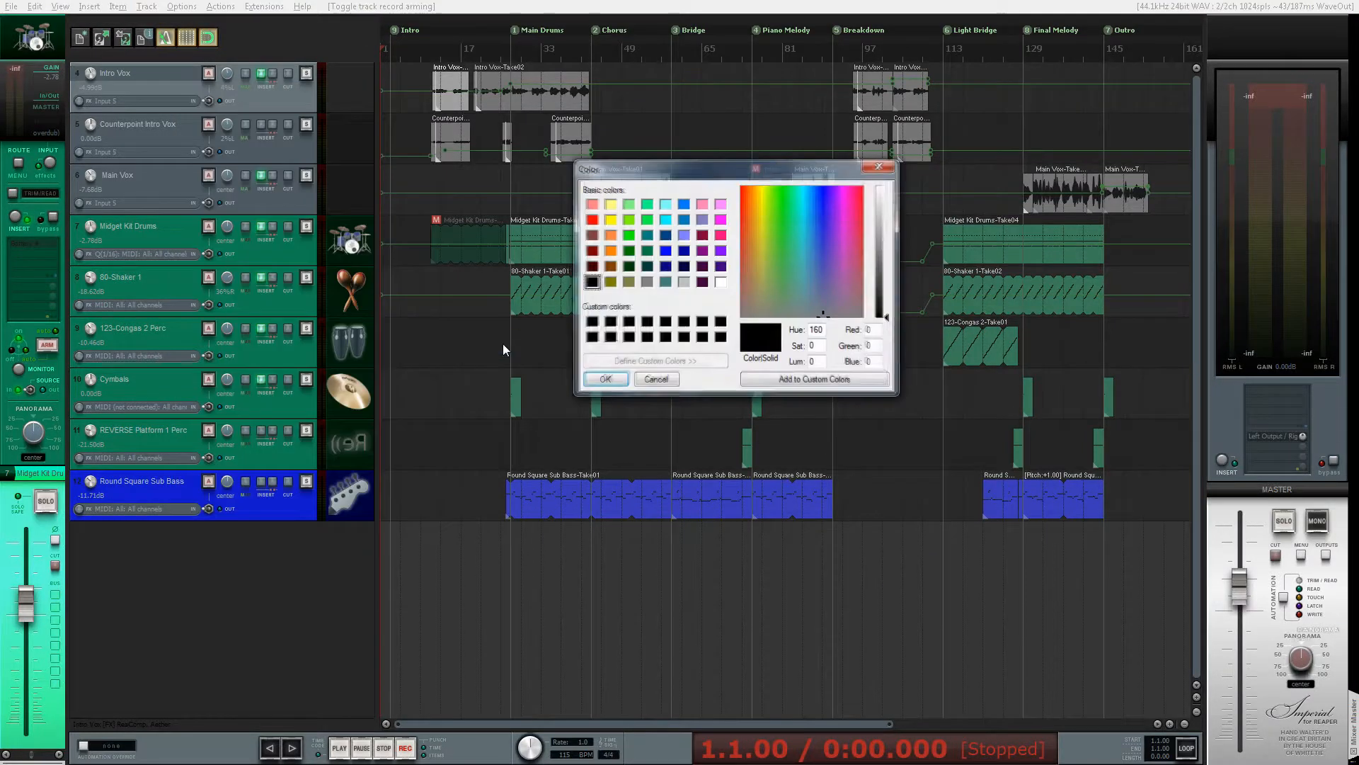
pyautogui.click(609, 235)
pyautogui.click(606, 380)
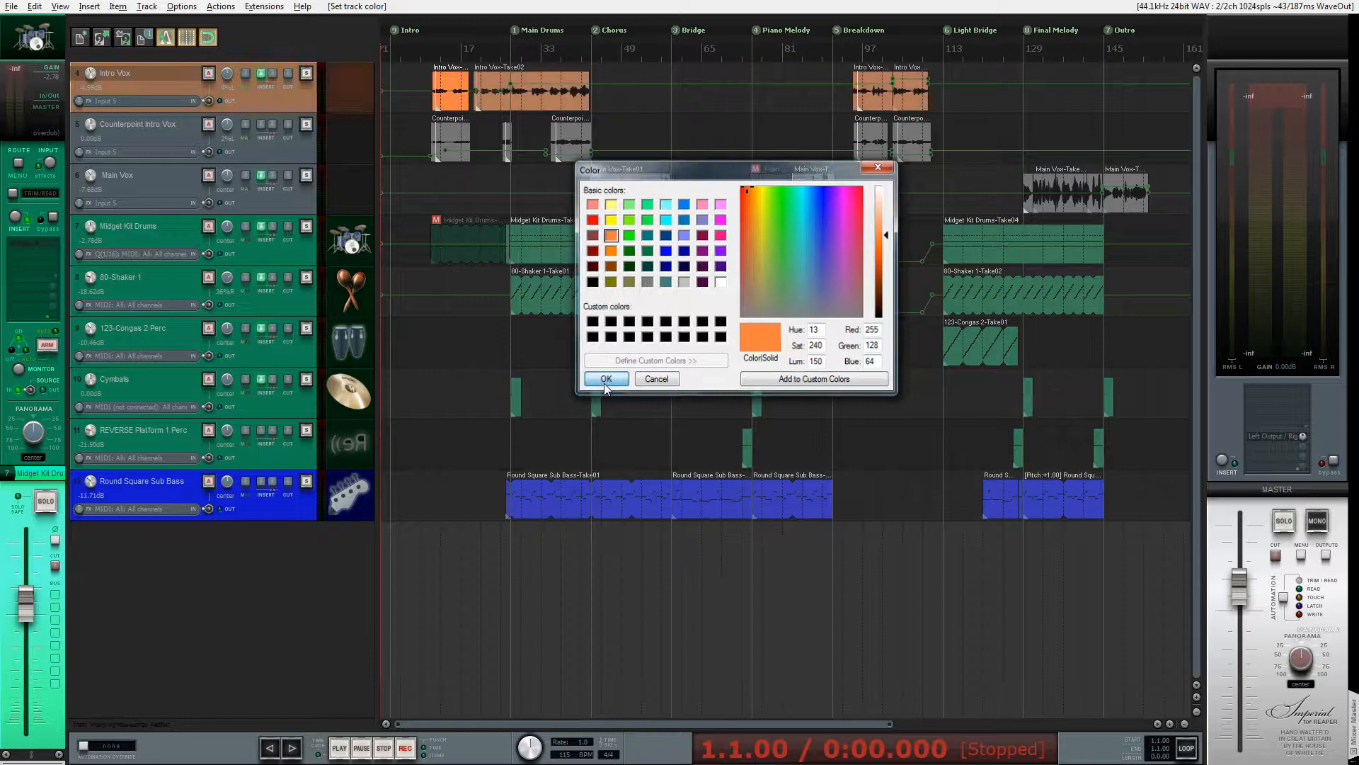
# Load female2.png from the track_icons folder as the icon of the Intro Vox track.
pyautogui.rightClick(172, 86)
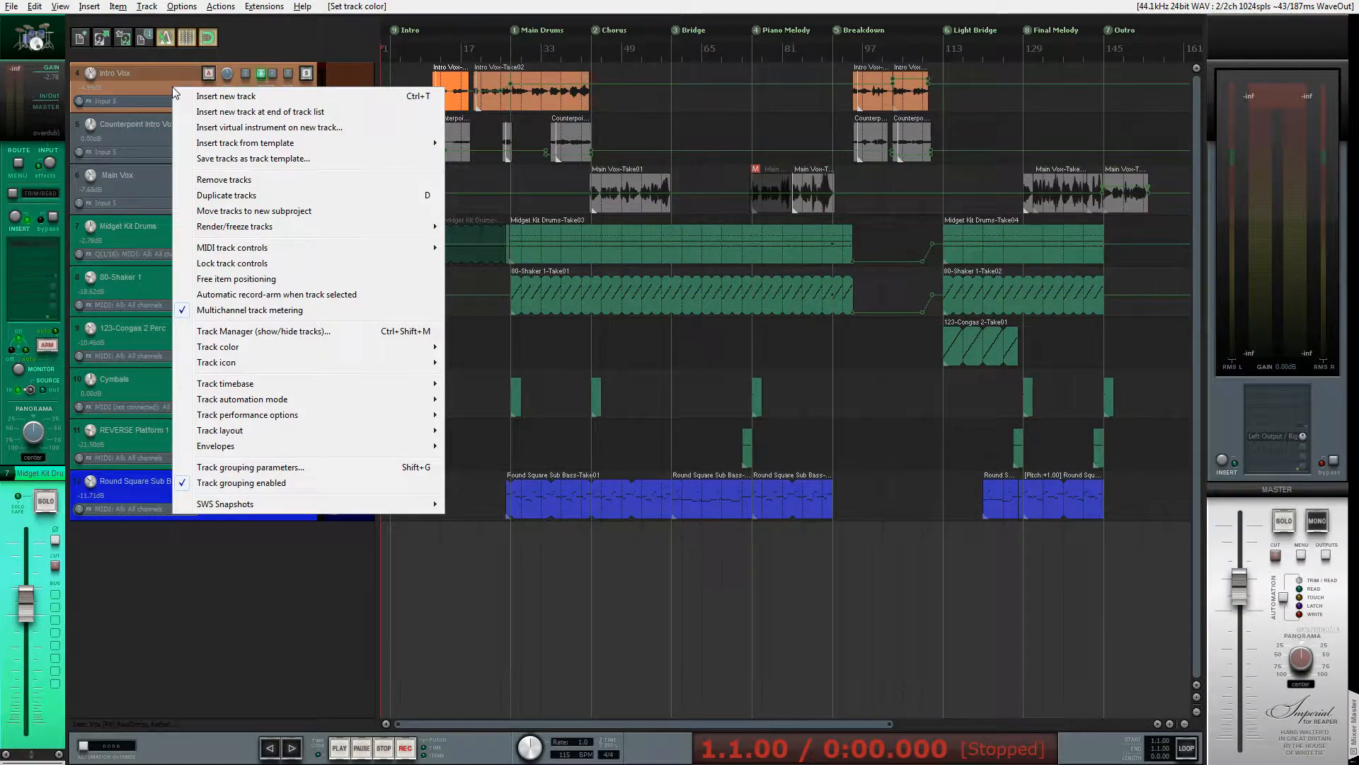
pyautogui.moveTo(309, 364)
pyautogui.click(507, 361)
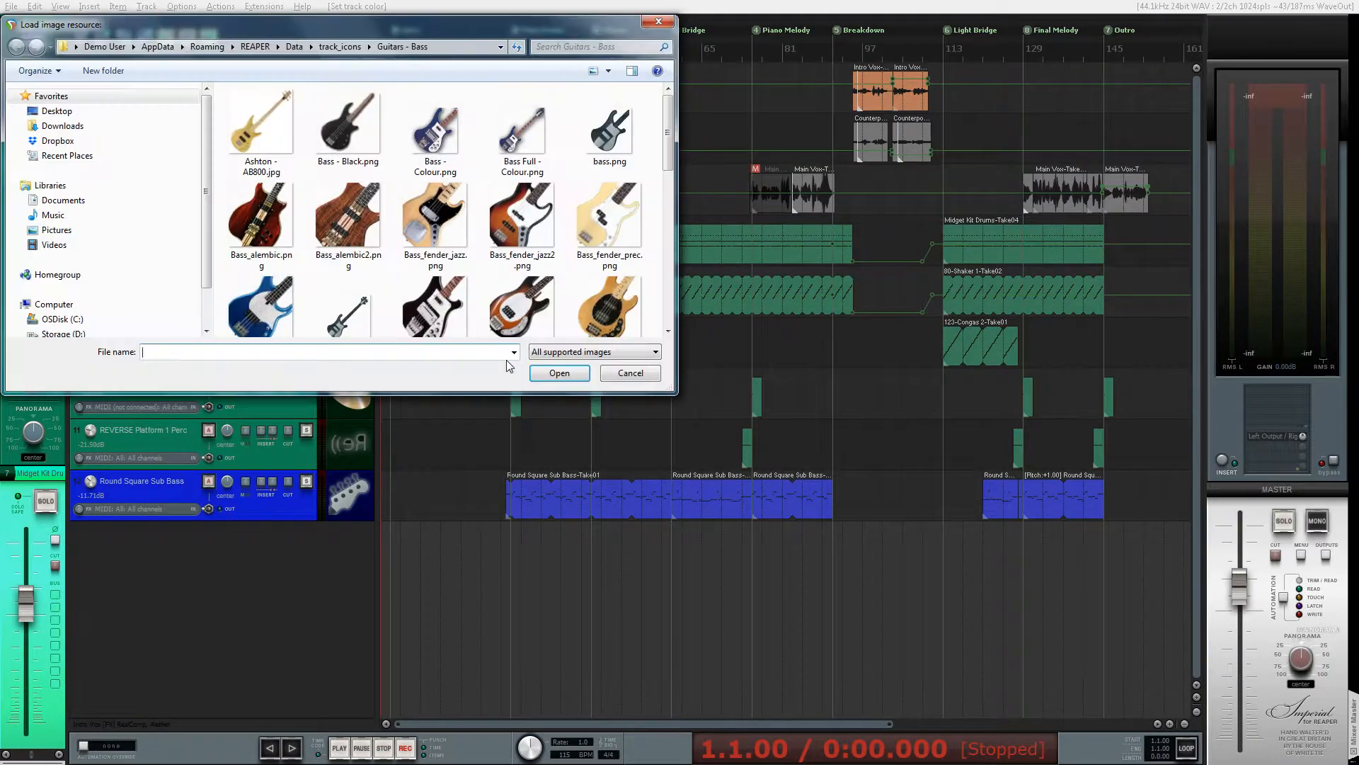
pyautogui.click(341, 47)
pyautogui.moveTo(667, 108); pyautogui.dragTo(671, 149)
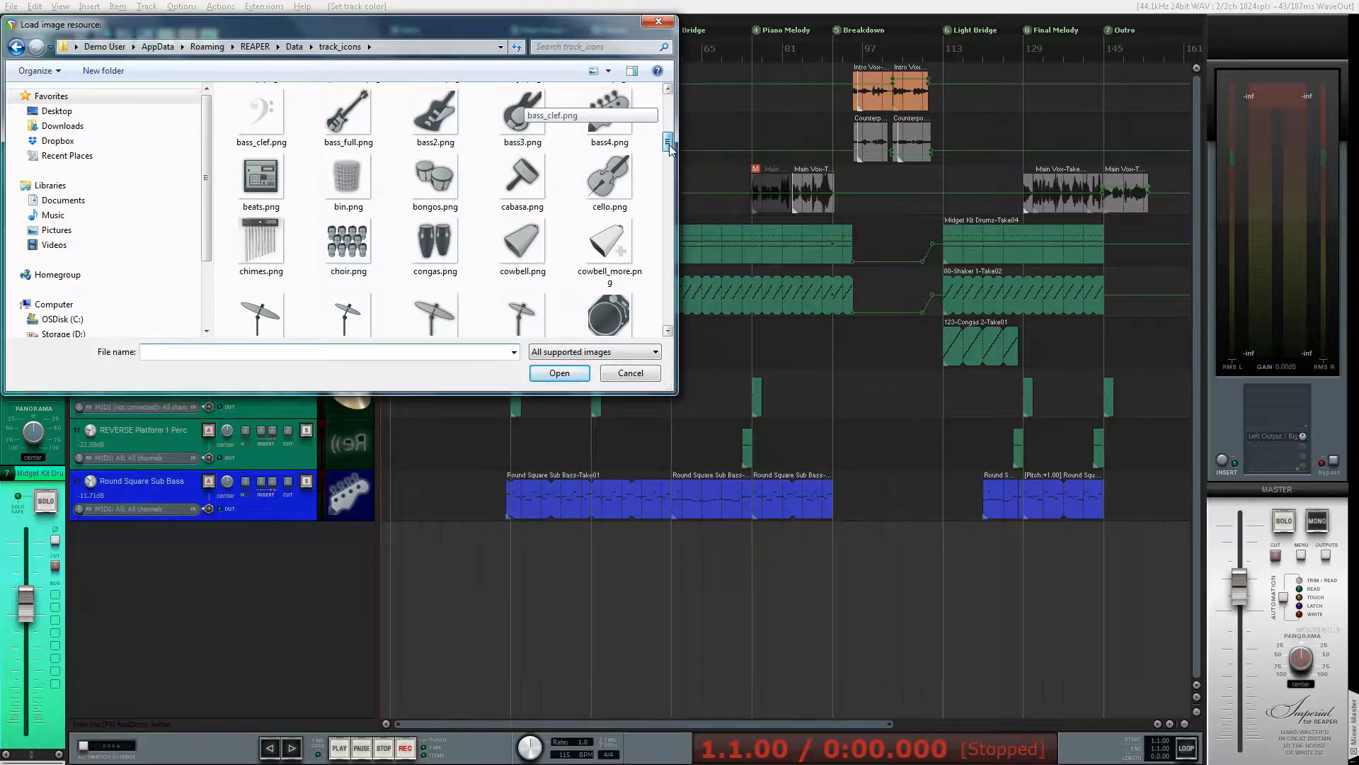
pyautogui.moveTo(670, 147); pyautogui.dragTo(671, 108)
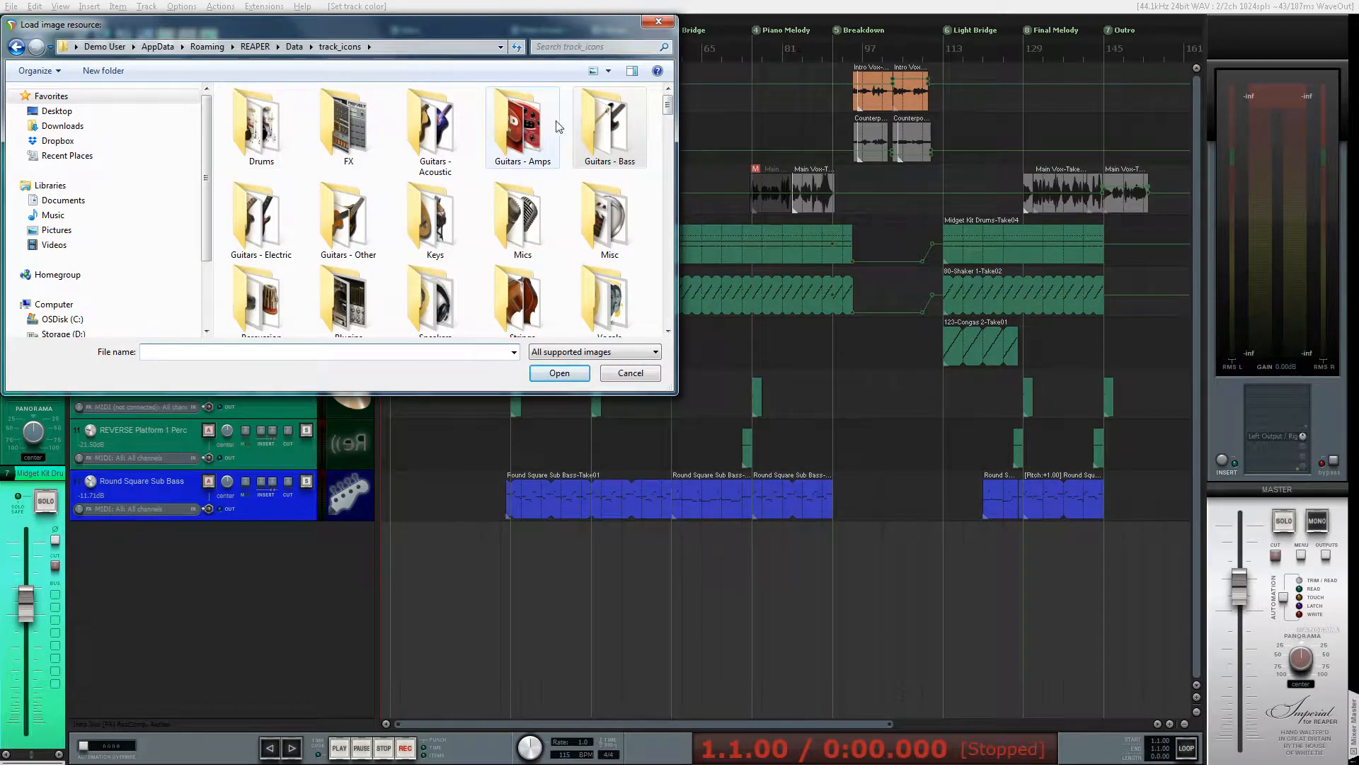
pyautogui.moveTo(674, 108); pyautogui.dragTo(673, 174)
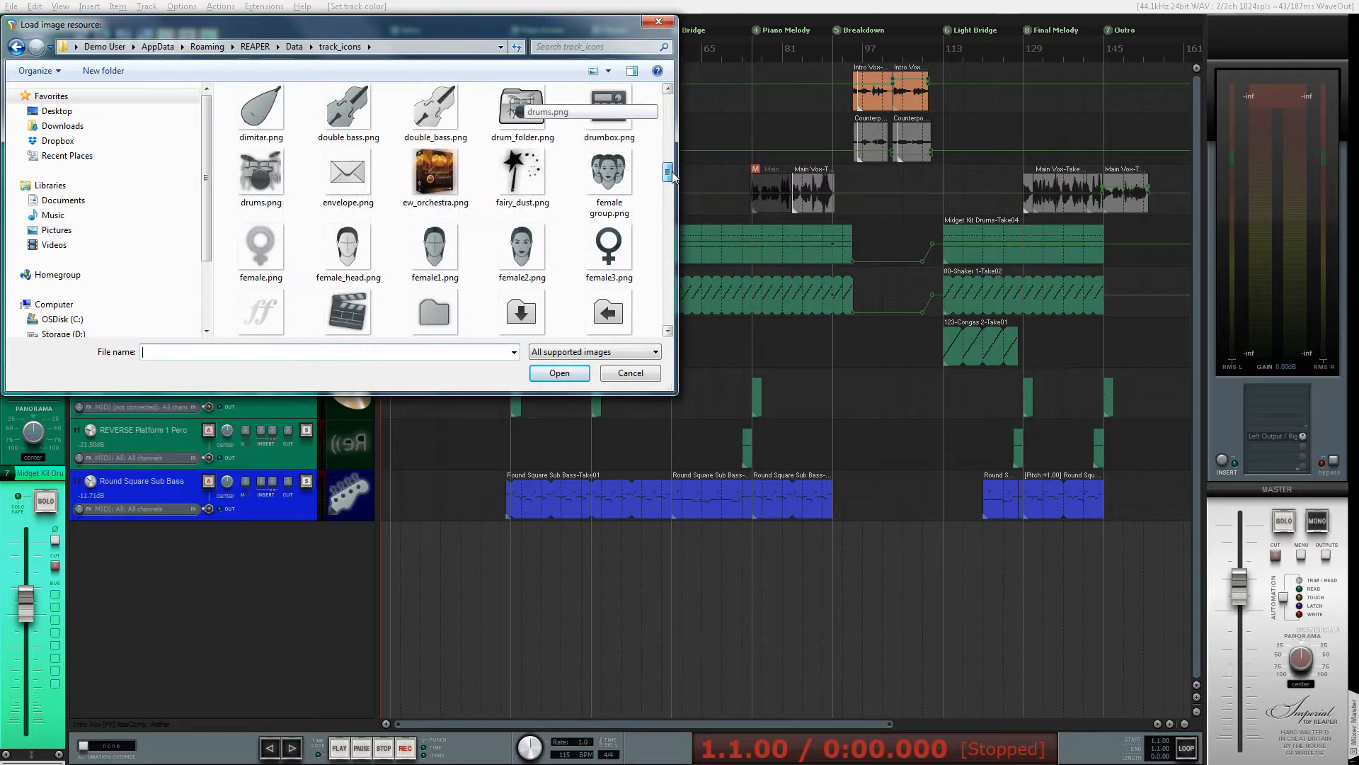
pyautogui.doubleClick(524, 251)
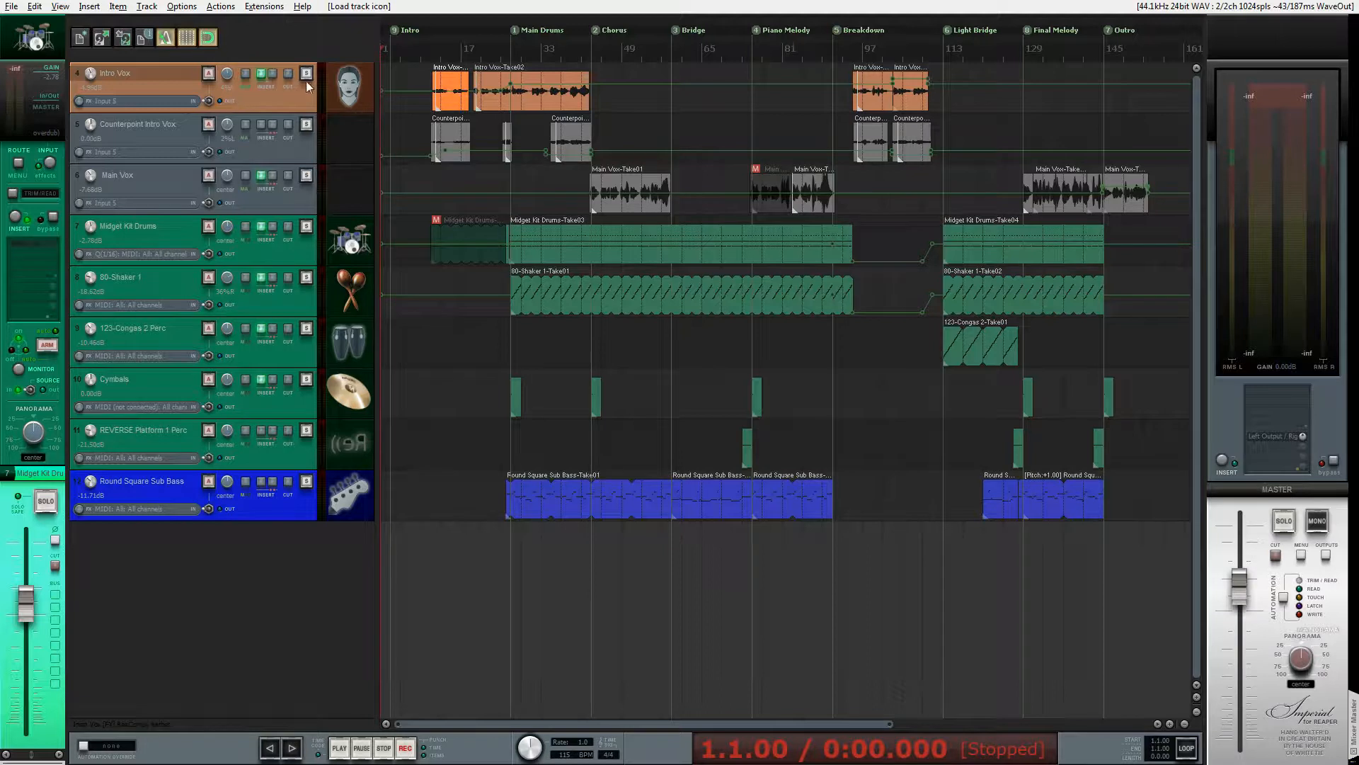
# Add a track rule with the filter "vox" to the SWS Auto Color/Icon/Layout rules.
pyautogui.click(253, 7)
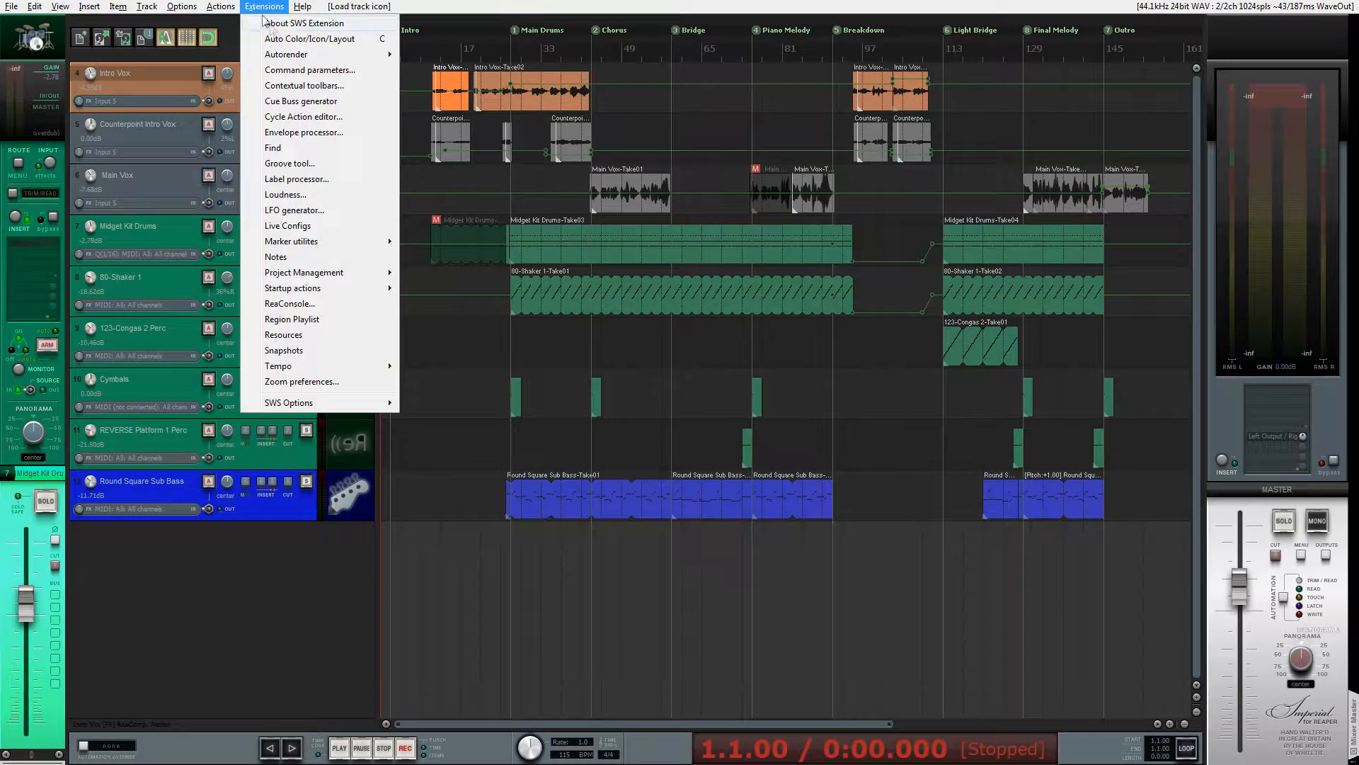
pyautogui.click(330, 41)
pyautogui.moveTo(844, 211); pyautogui.dragTo(758, 98)
pyautogui.moveTo(750, 285); pyautogui.dragTo(765, 574)
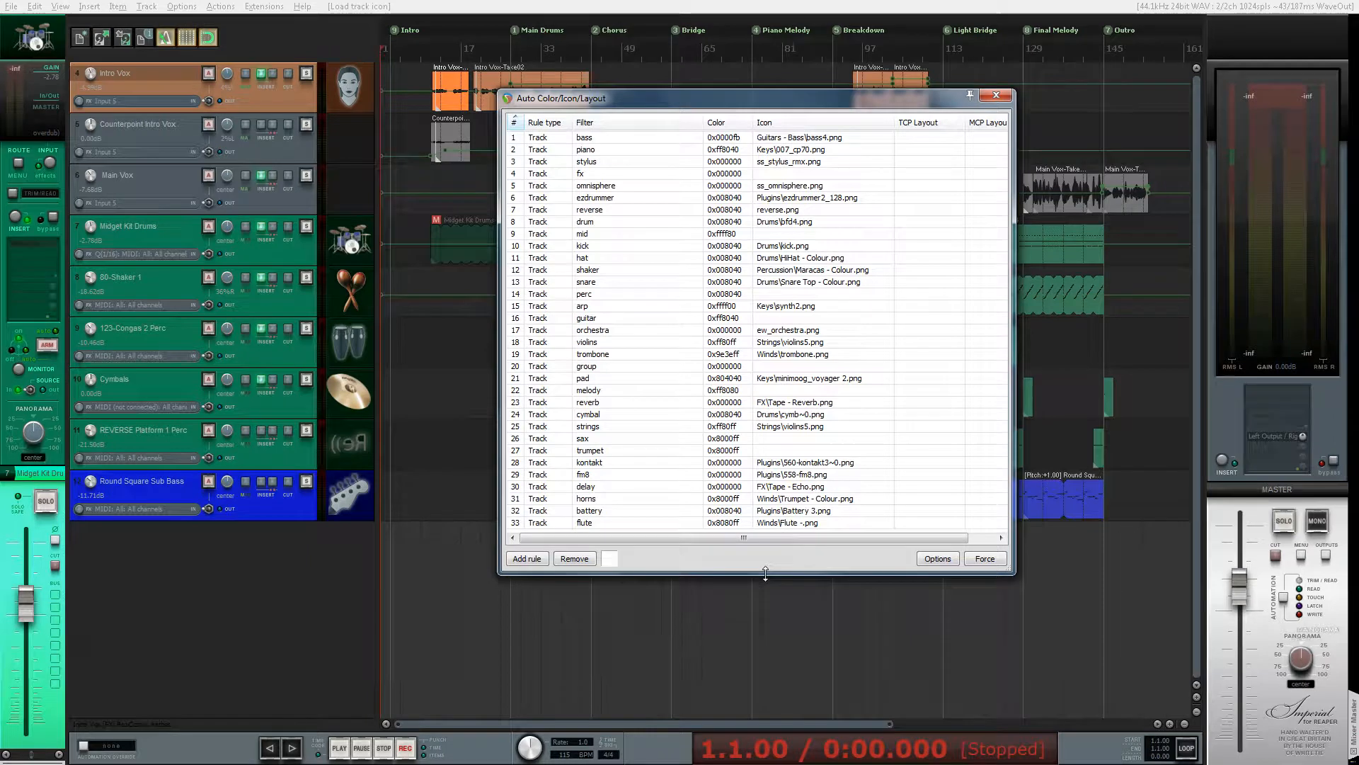
pyautogui.moveTo(1012, 287); pyautogui.dragTo(1058, 292)
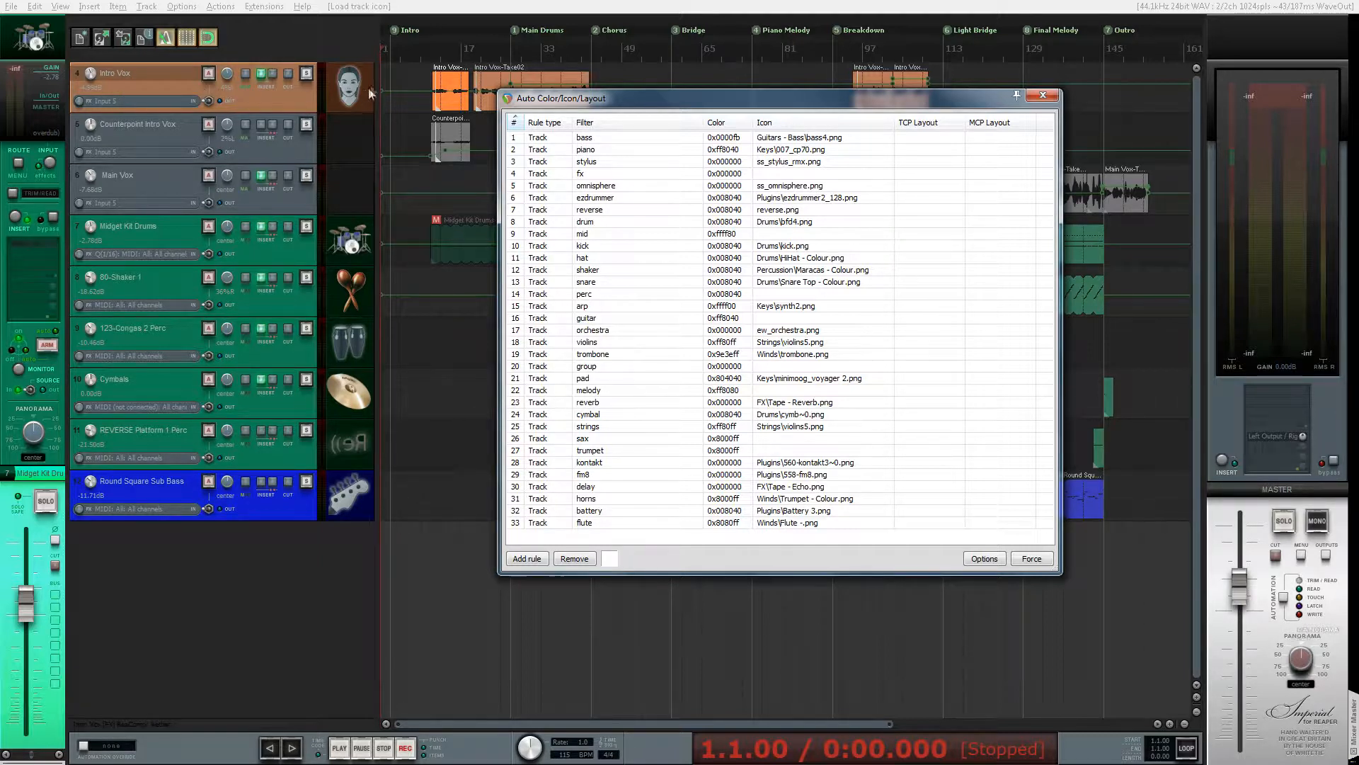
pyautogui.click(528, 558)
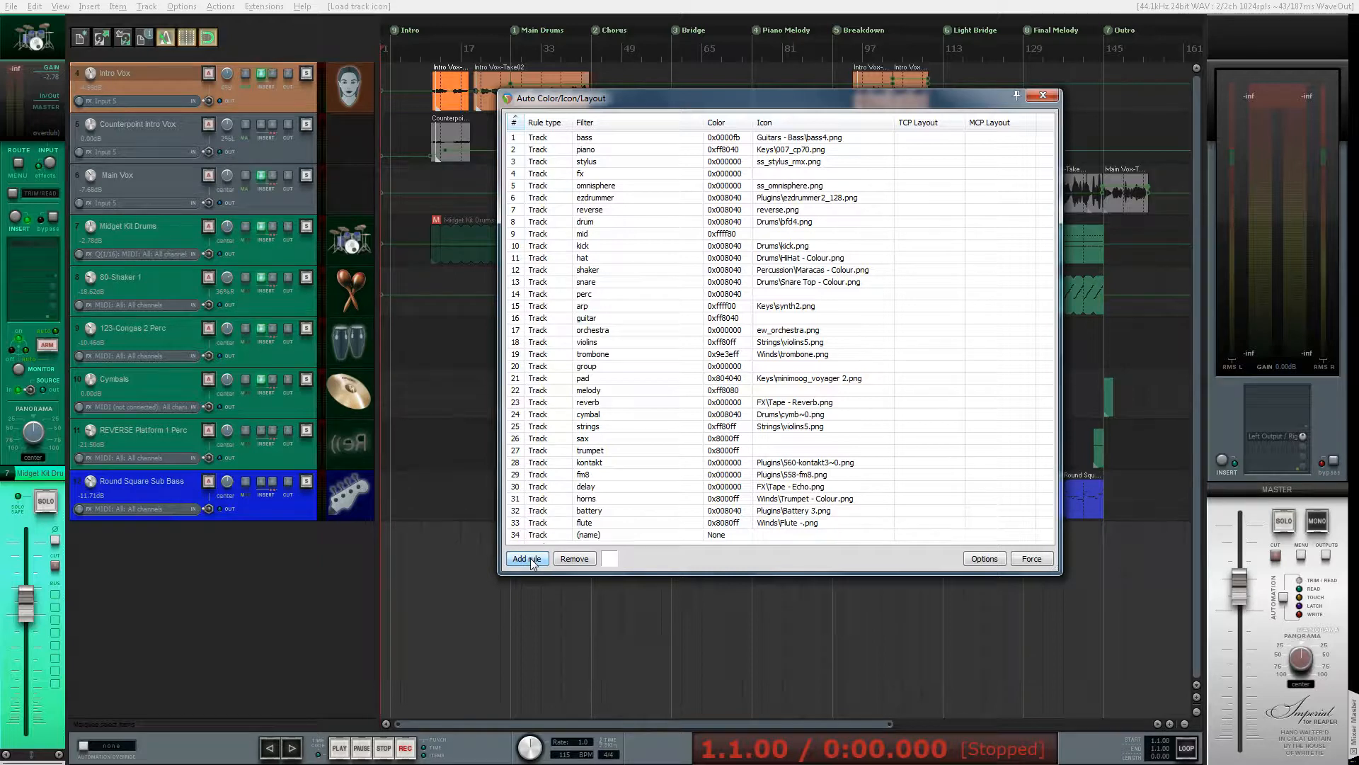
pyautogui.doubleClick(608, 536)
pyautogui.write('vox')
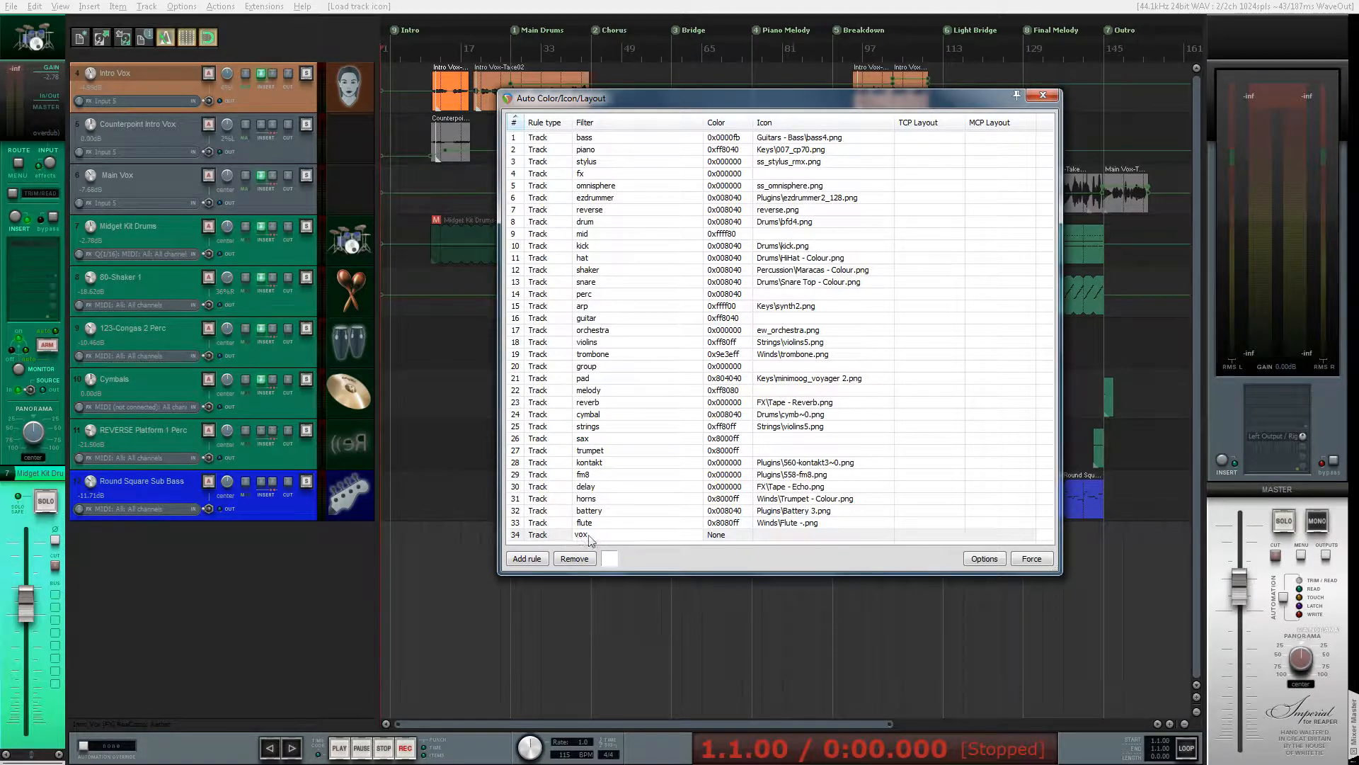
# Set the color of the vox rule to orange with red 255, green 128 and blue 64.
pyautogui.click(609, 559)
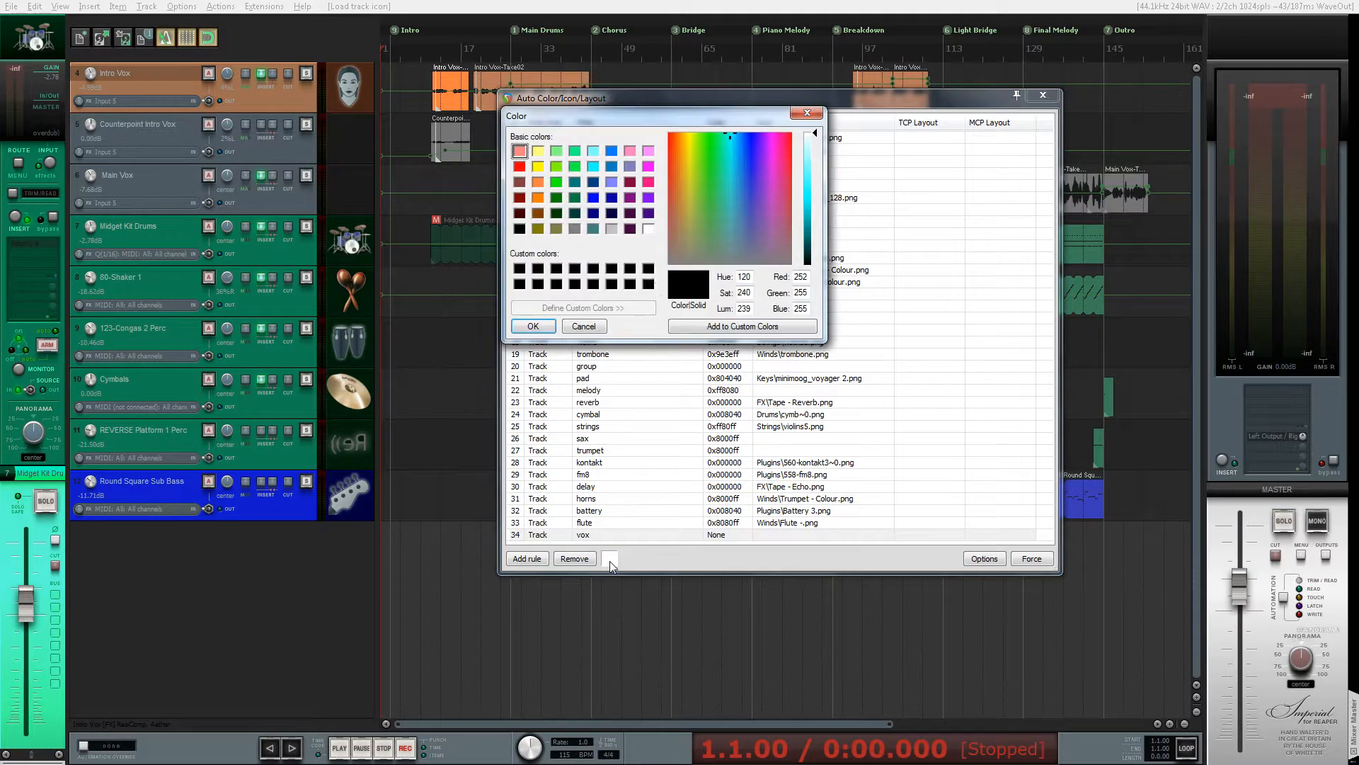
pyautogui.click(537, 182)
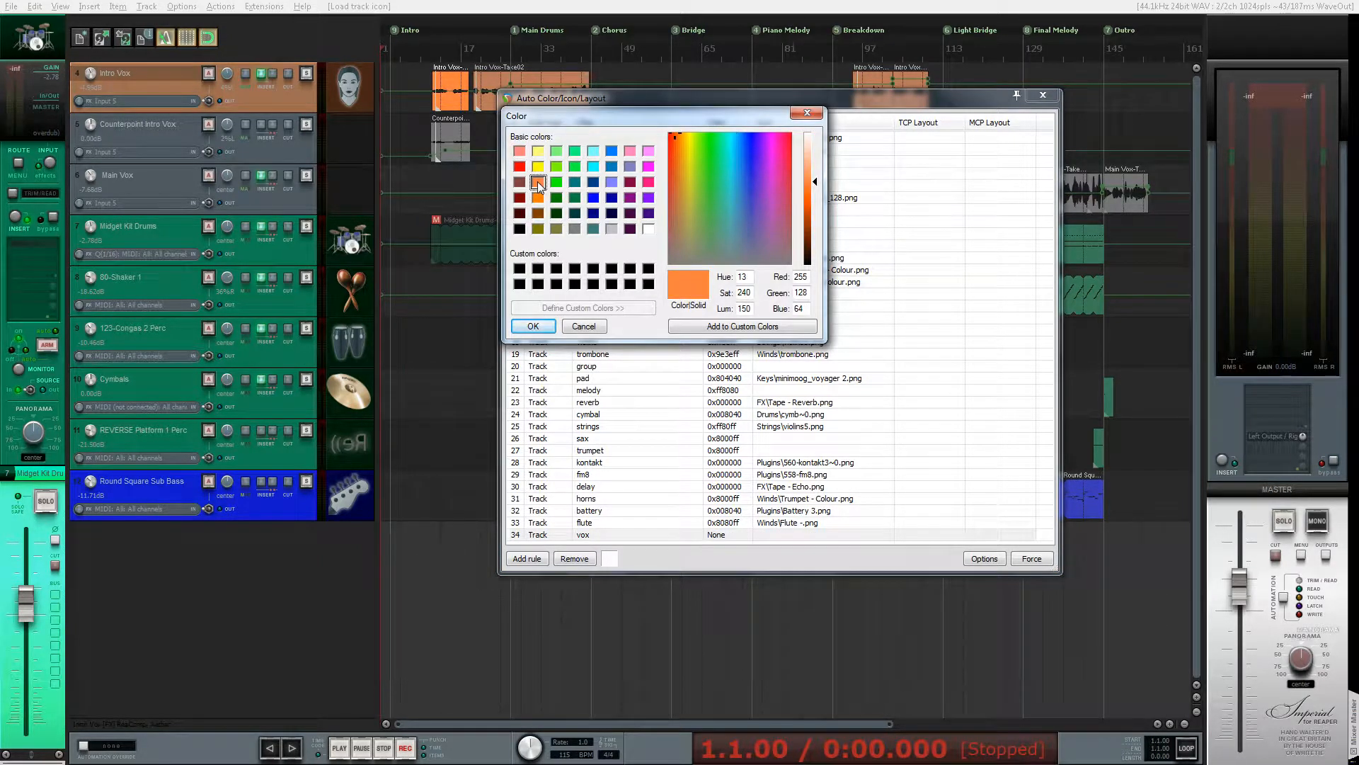
pyautogui.click(537, 327)
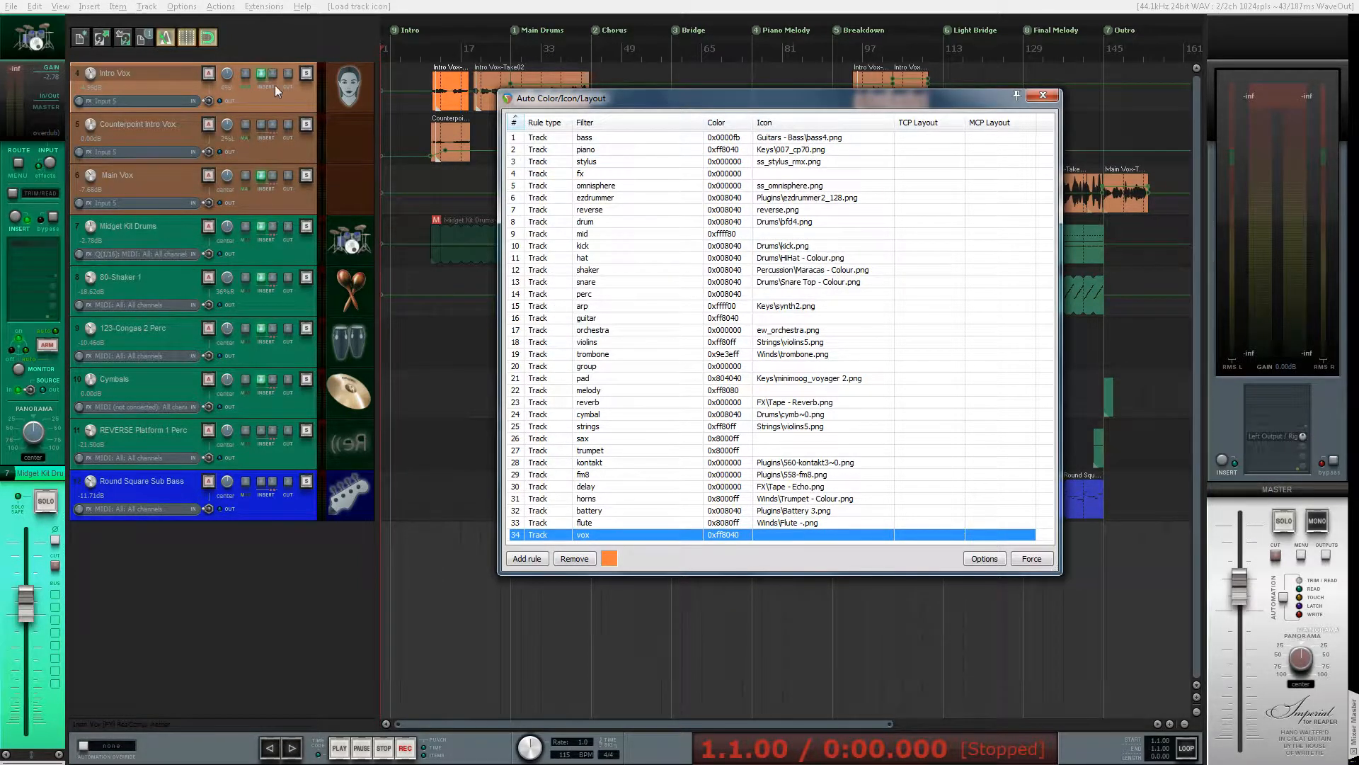
# Assign female2.png from the track_icons folder as the vox rule's icon and close the rules window.
pyautogui.doubleClick(801, 533)
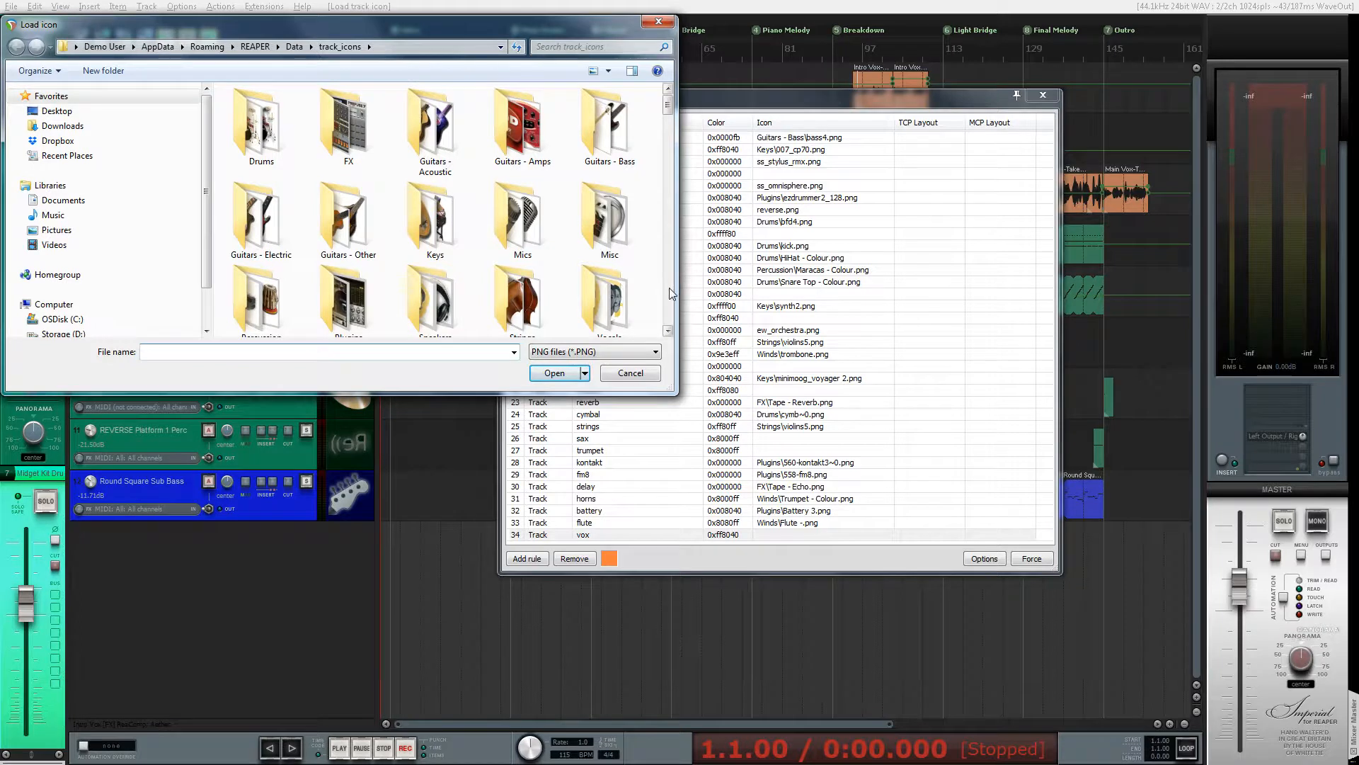
pyautogui.scroll(-10, 672, 293)
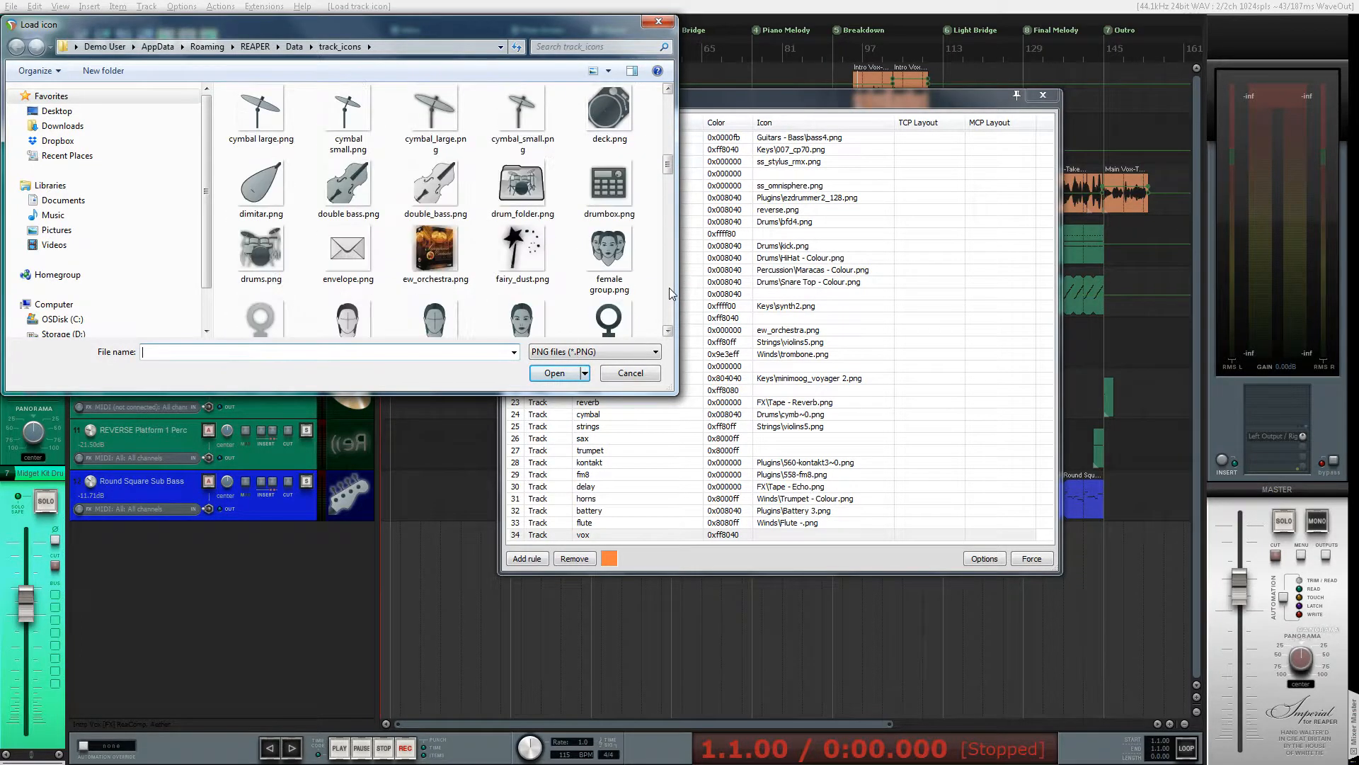
pyautogui.click(668, 330)
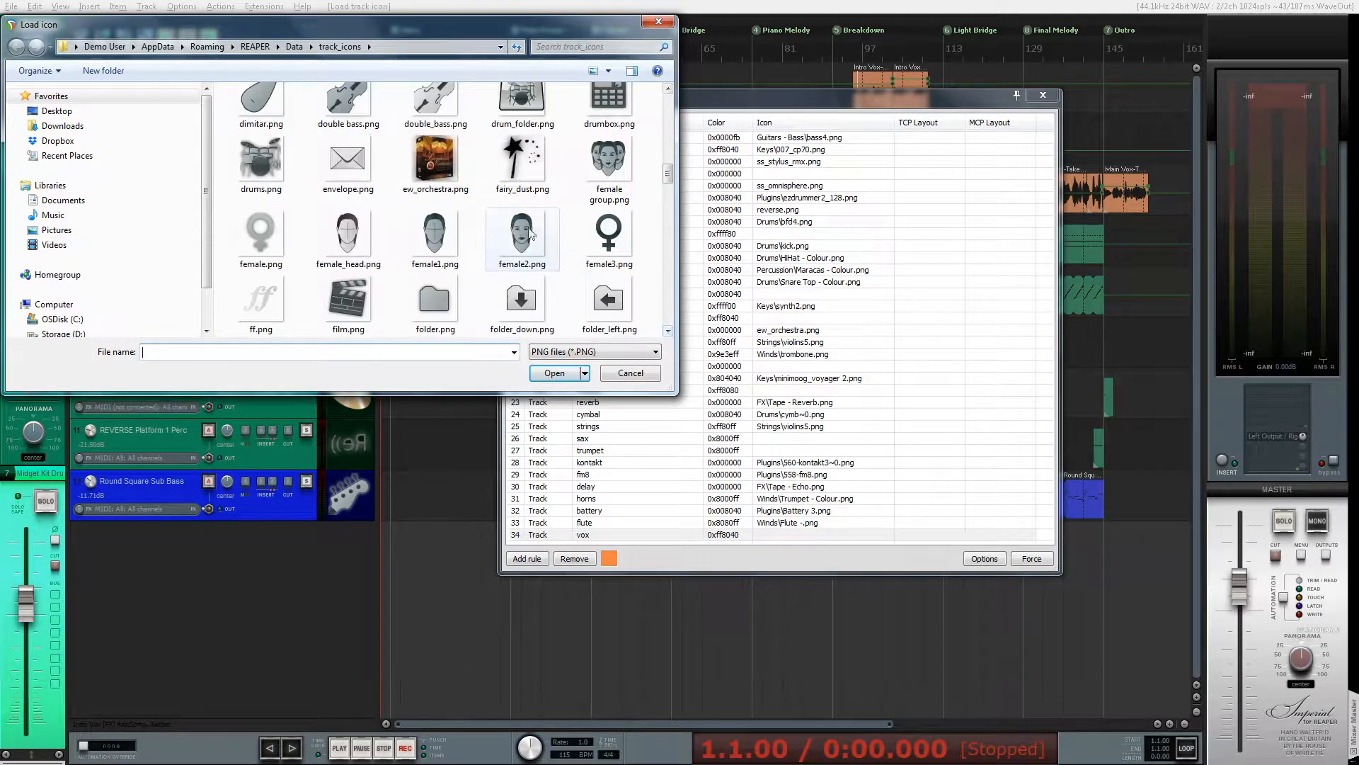
pyautogui.click(525, 235)
pyautogui.click(556, 373)
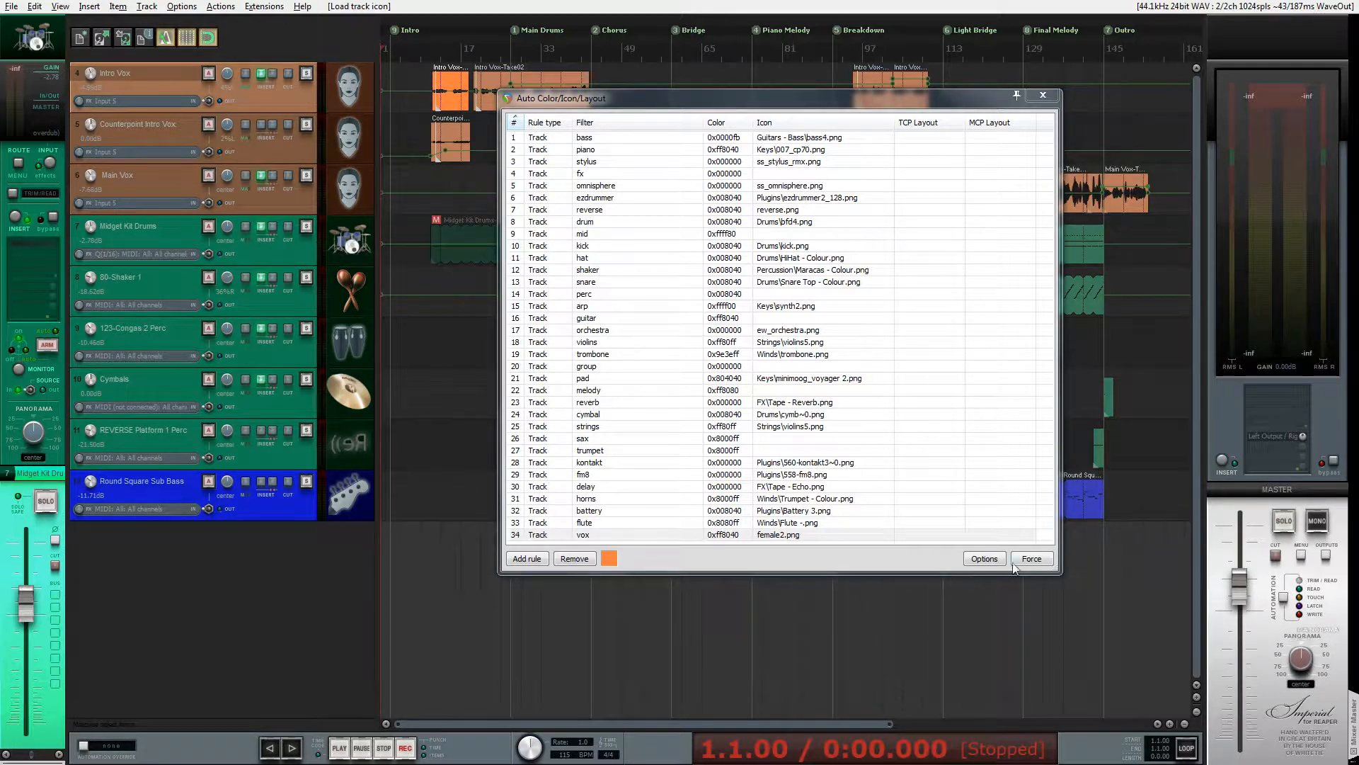
pyautogui.click(1043, 95)
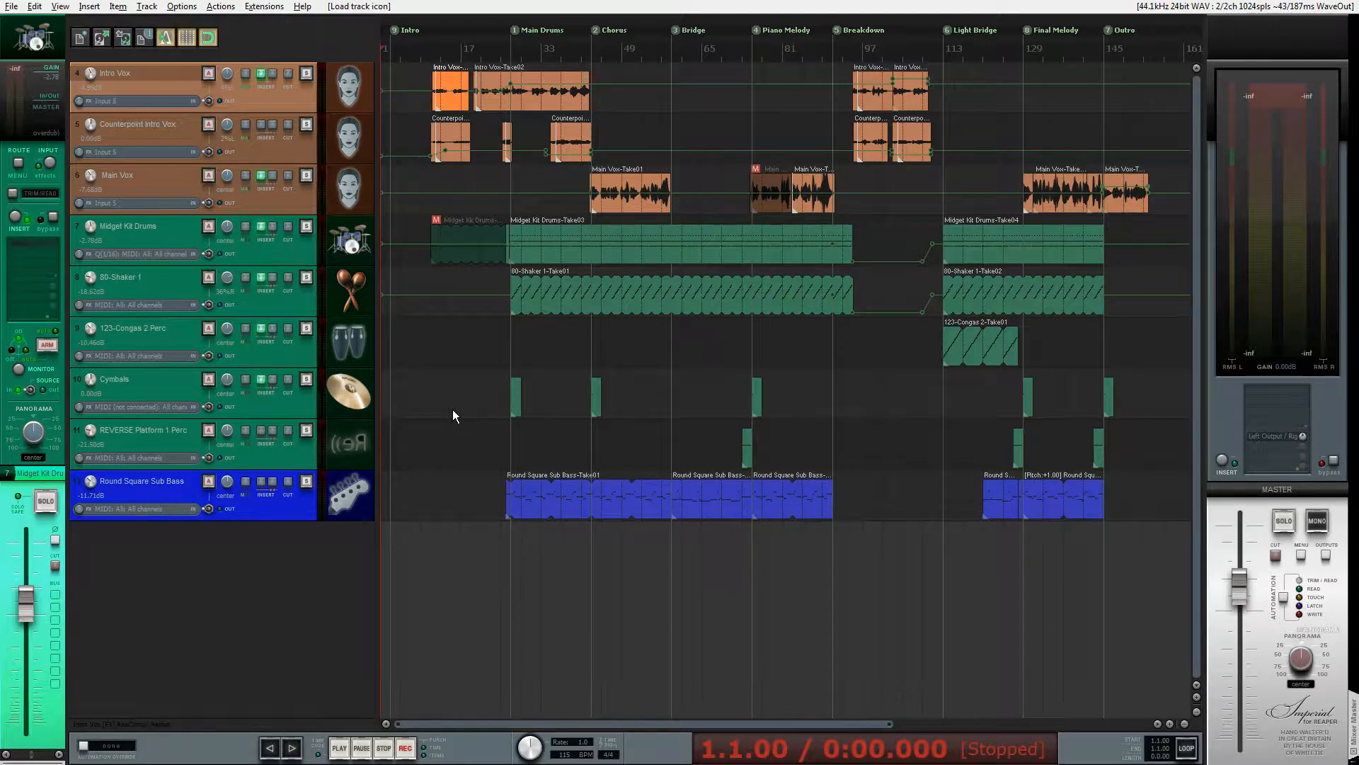
# Examine the track colors and icons in the full mixer and return to the arrangement.
pyautogui.press('F8')
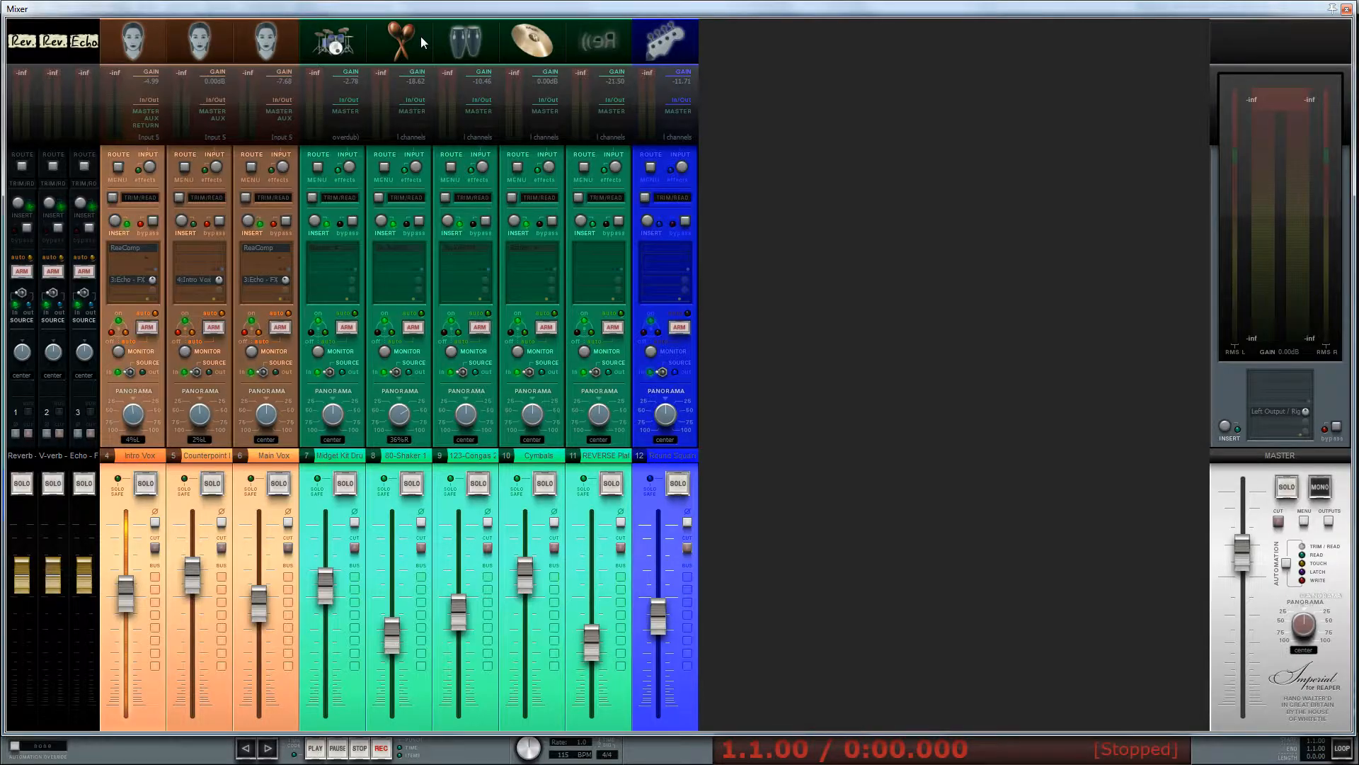
pyautogui.press('F7')
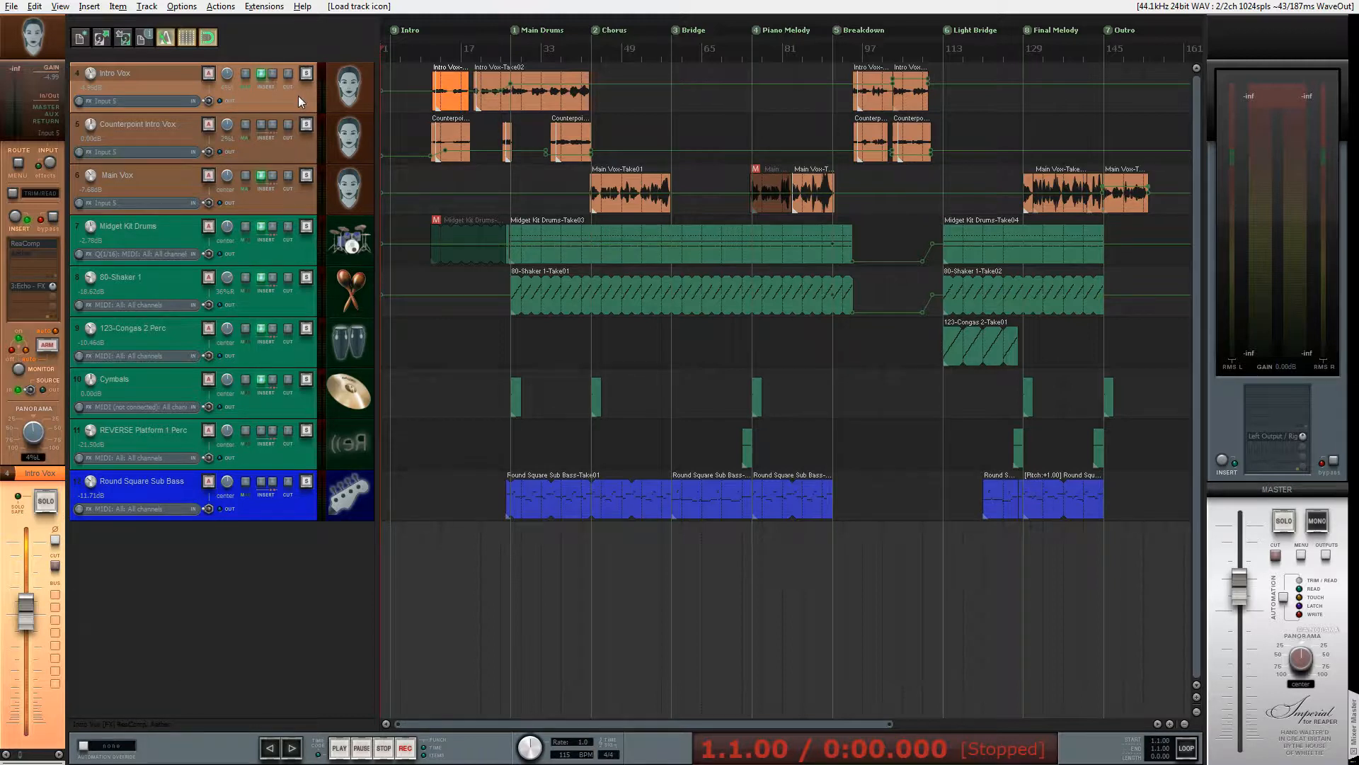
# Insert a new track, move it above the Intro Vox track and name it VOX.
pyautogui.hotkey('ctrl', 't')
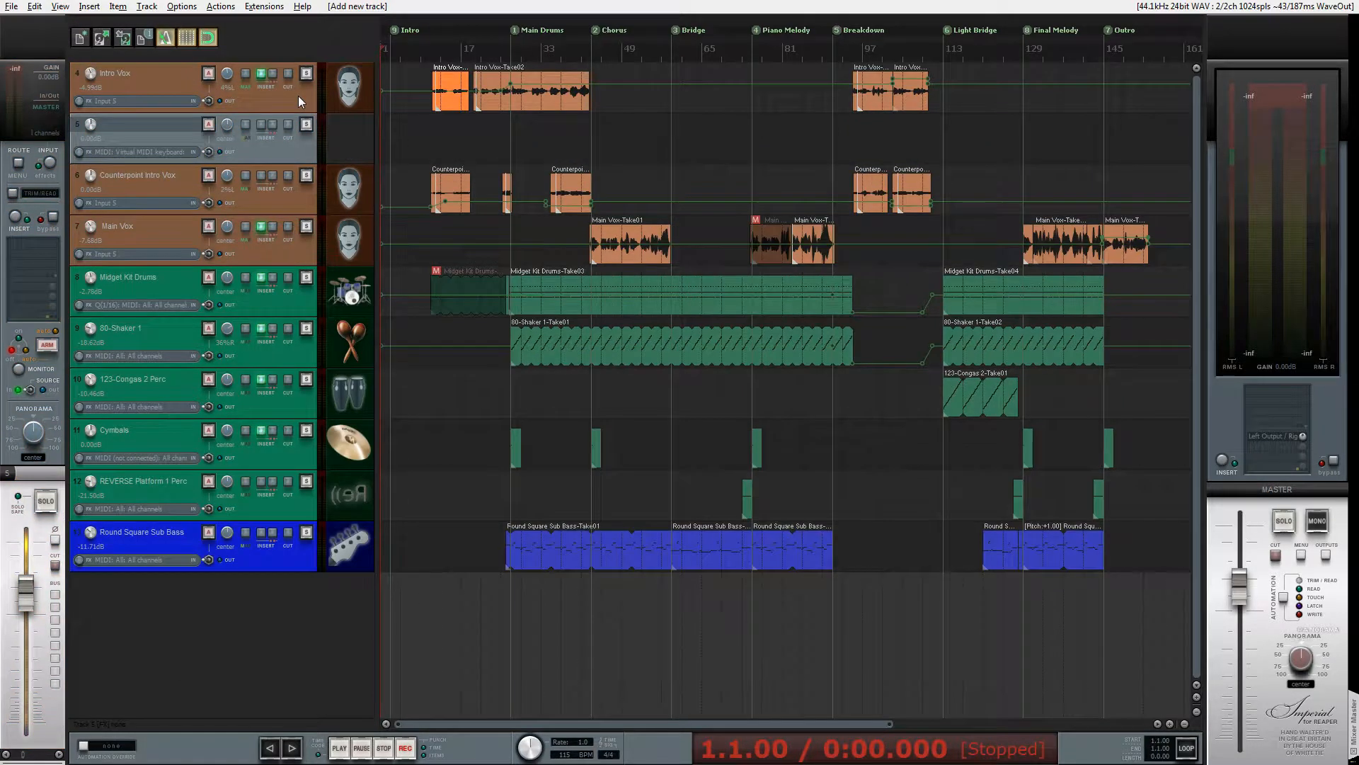
pyautogui.moveTo(298, 150); pyautogui.dragTo(277, 62)
pyautogui.doubleClick(166, 74)
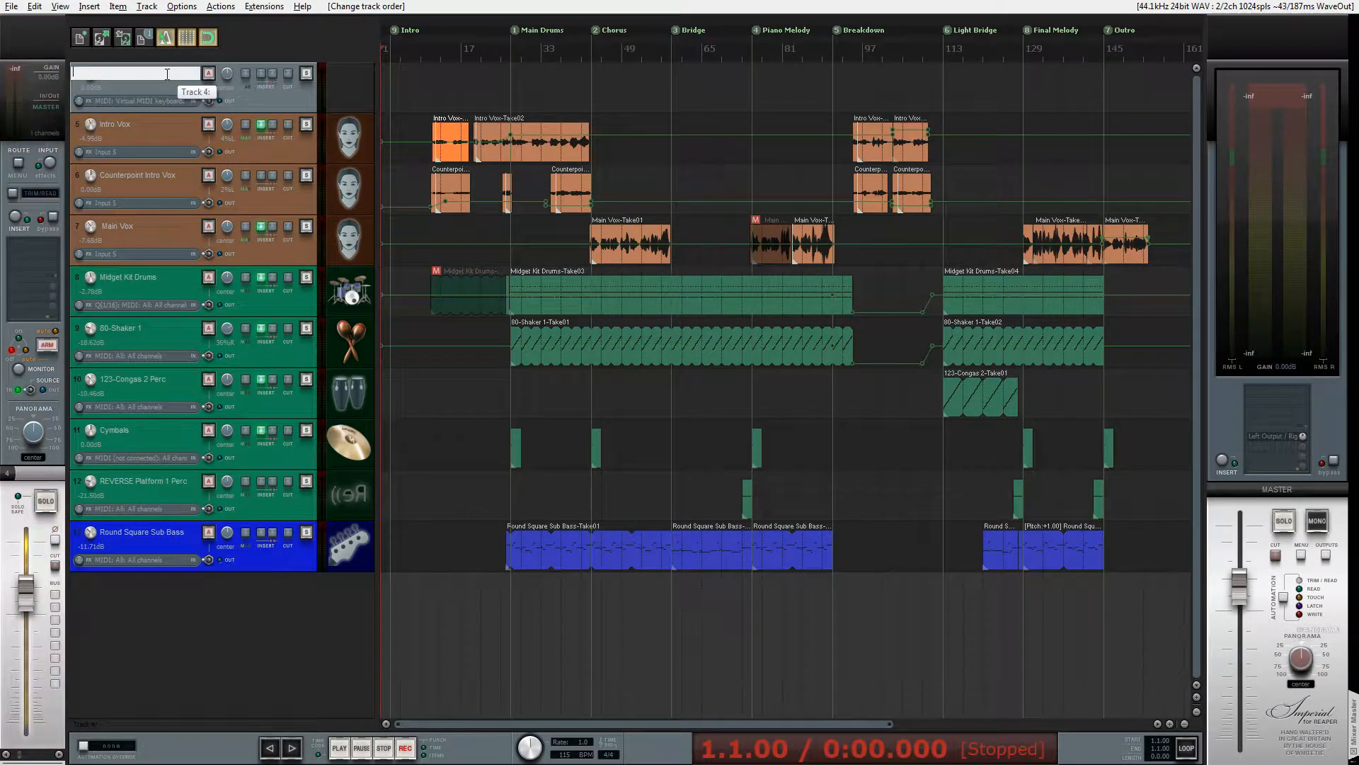
pyautogui.write('VOX')
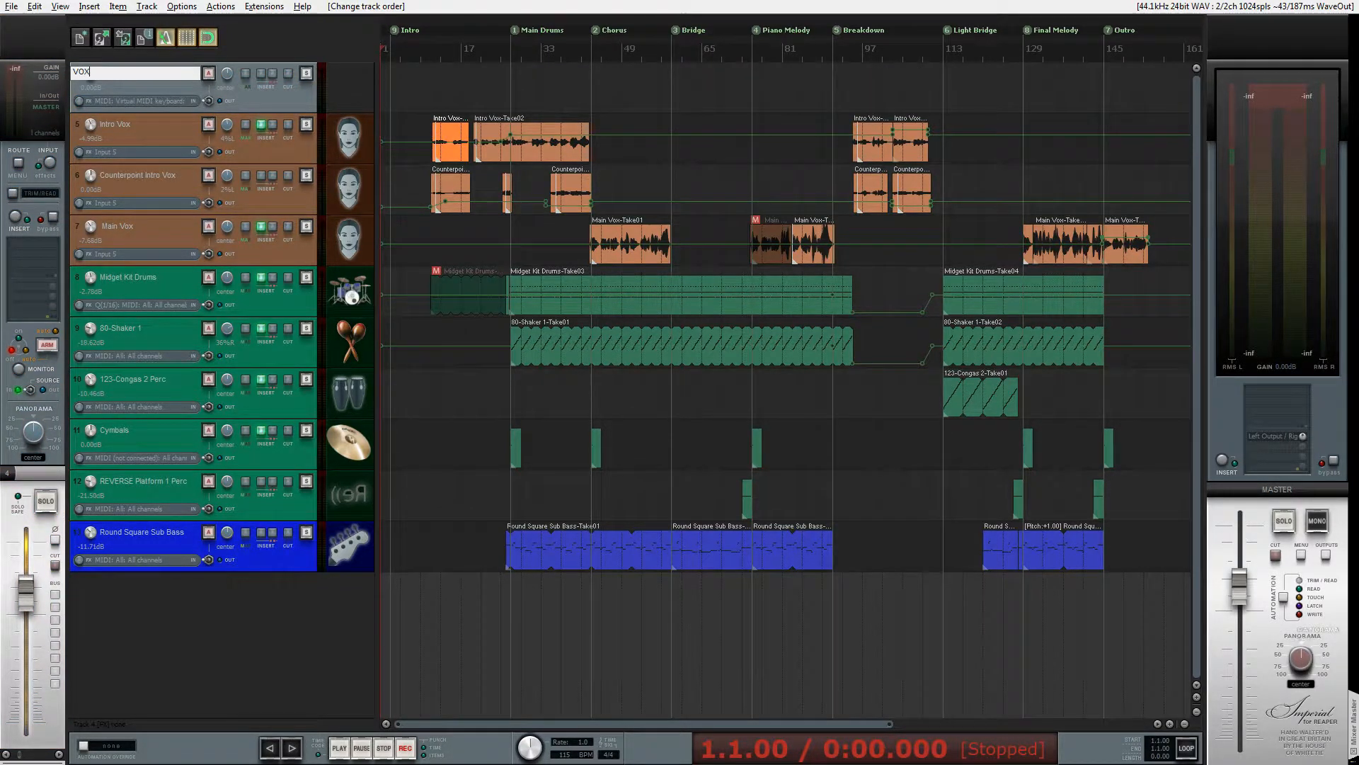
pyautogui.press('Return')
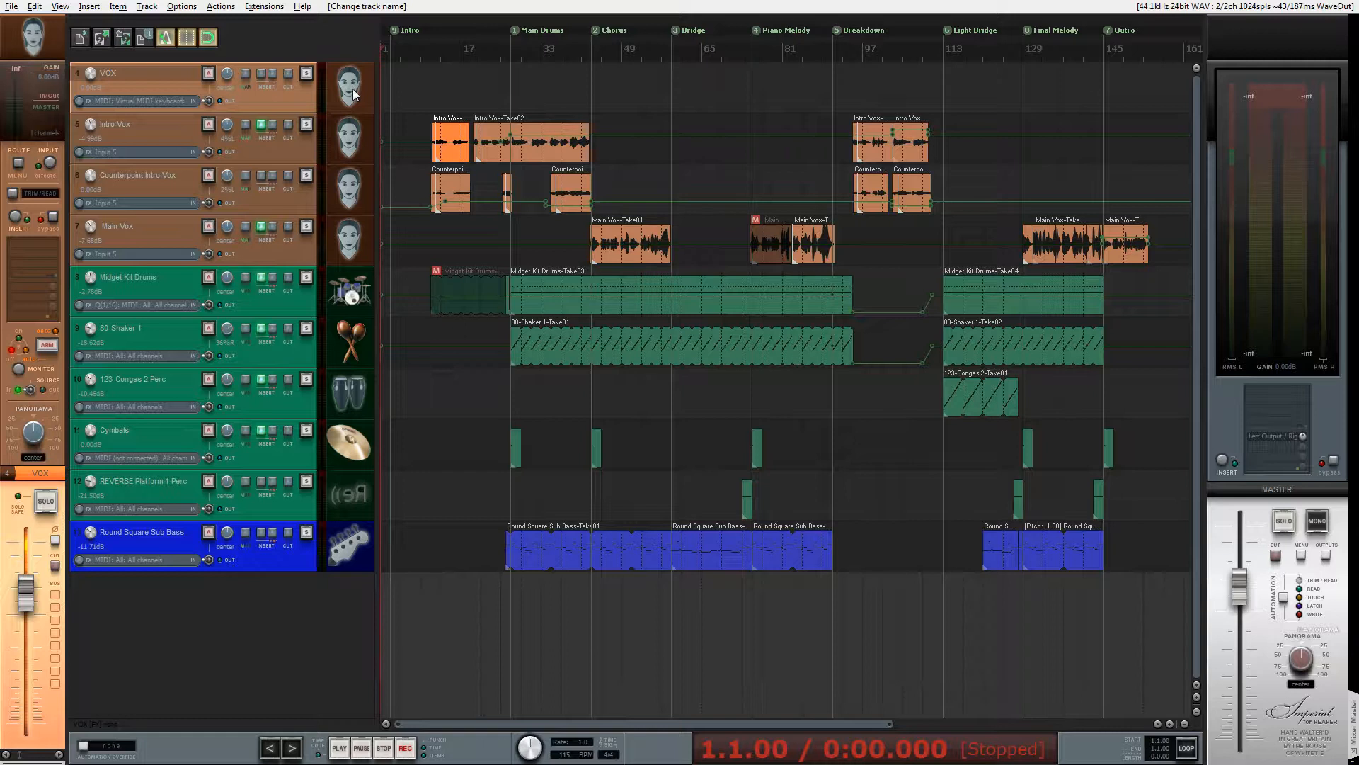
# Nest the Intro Vox, Counterpoint Intro Vox and Main Vox tracks inside the VOX track as a folder.
pyautogui.click(300, 150)
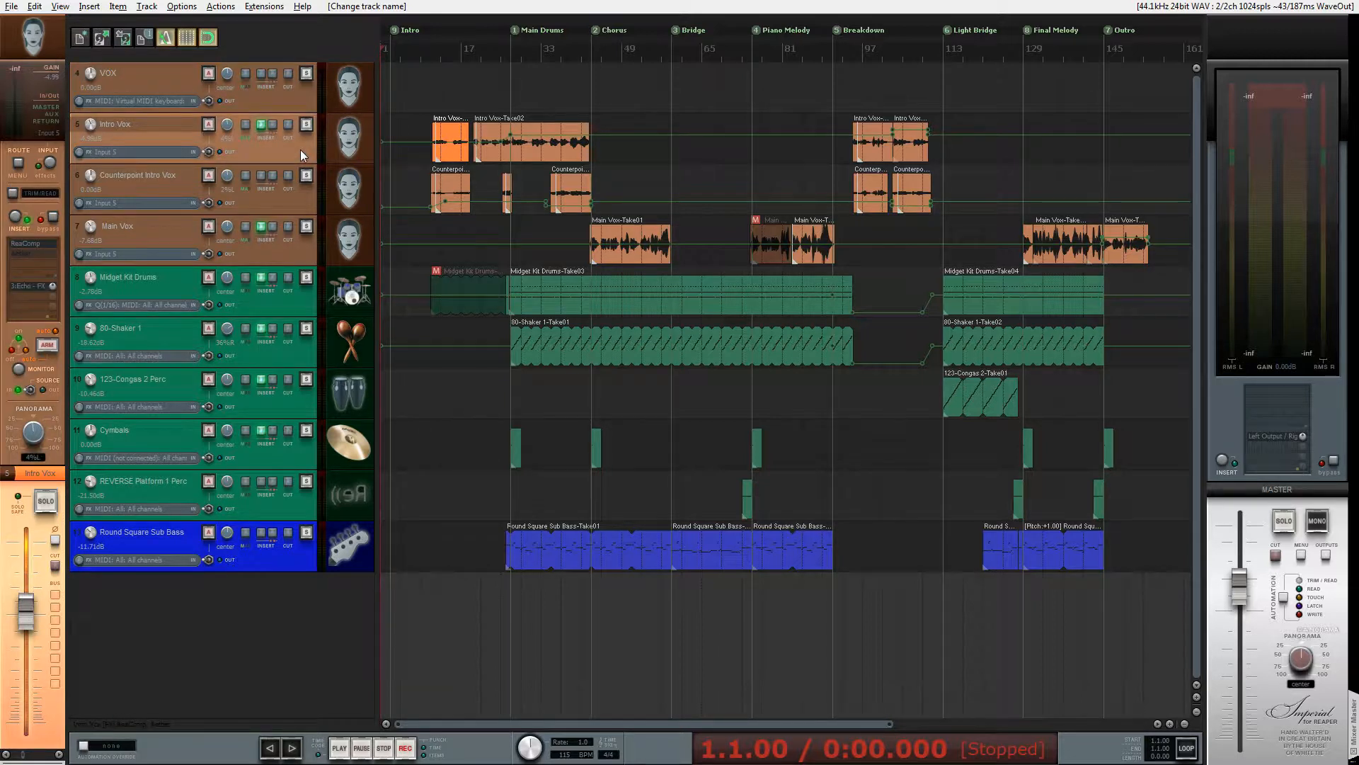
pyautogui.click(294, 248)
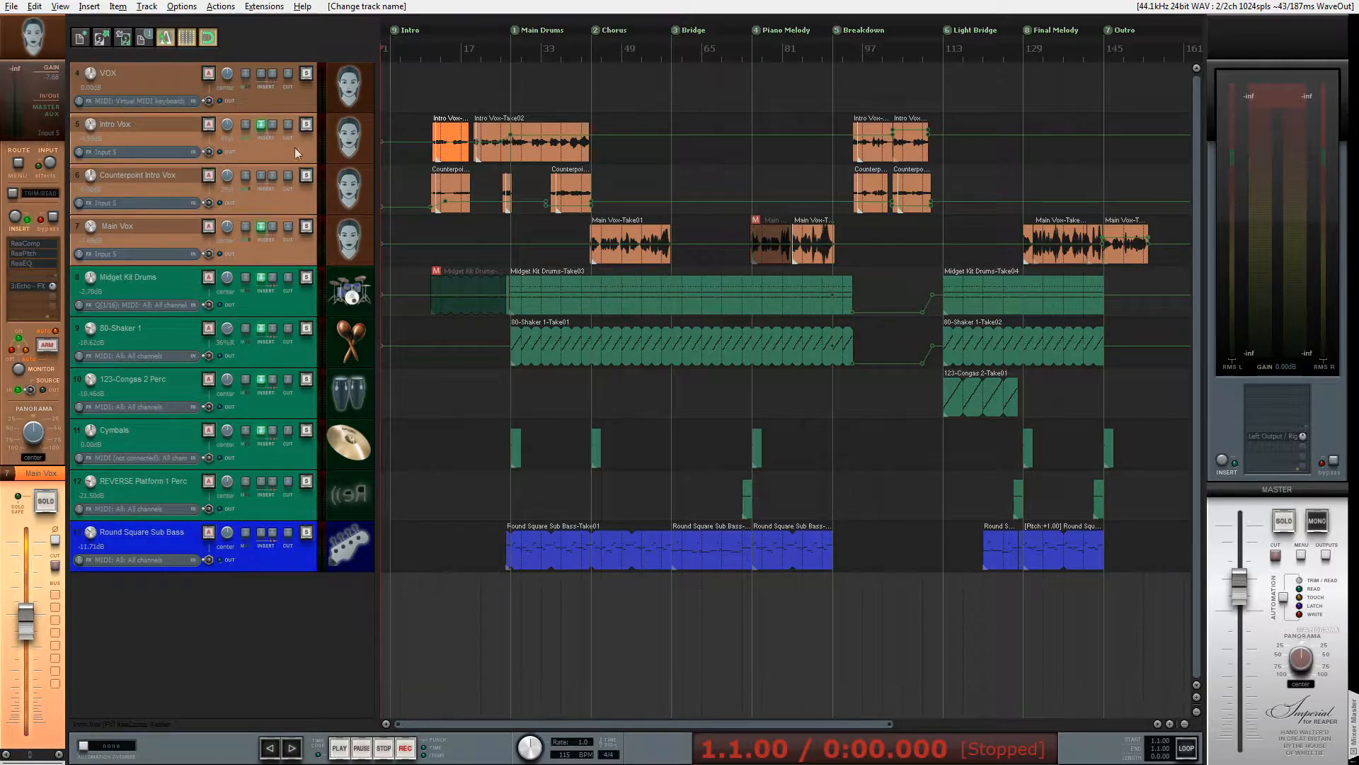
pyautogui.moveTo(287, 149); pyautogui.dragTo(291, 88)
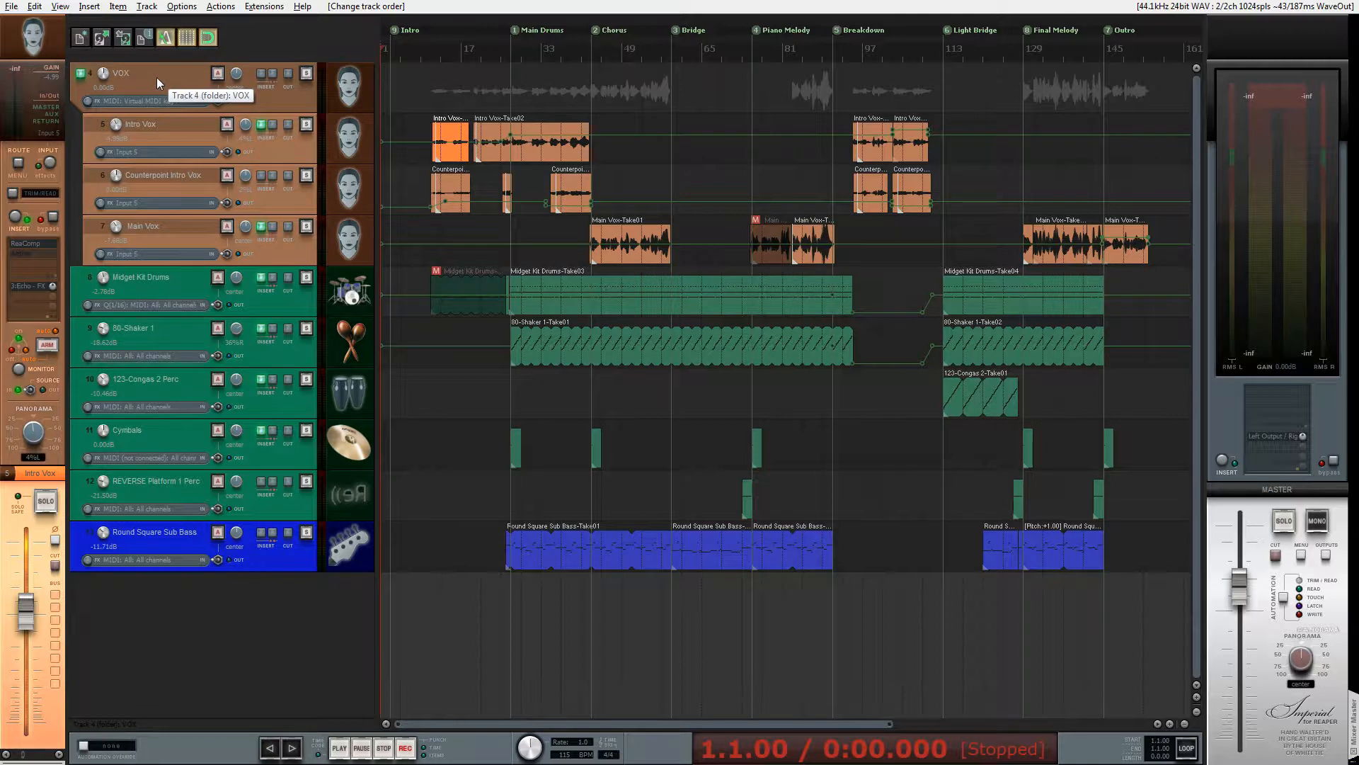
# Open the auto color rules in an enlarged window and add a track rule with the (folder) filter.
pyautogui.hotkey('shift', 'c')
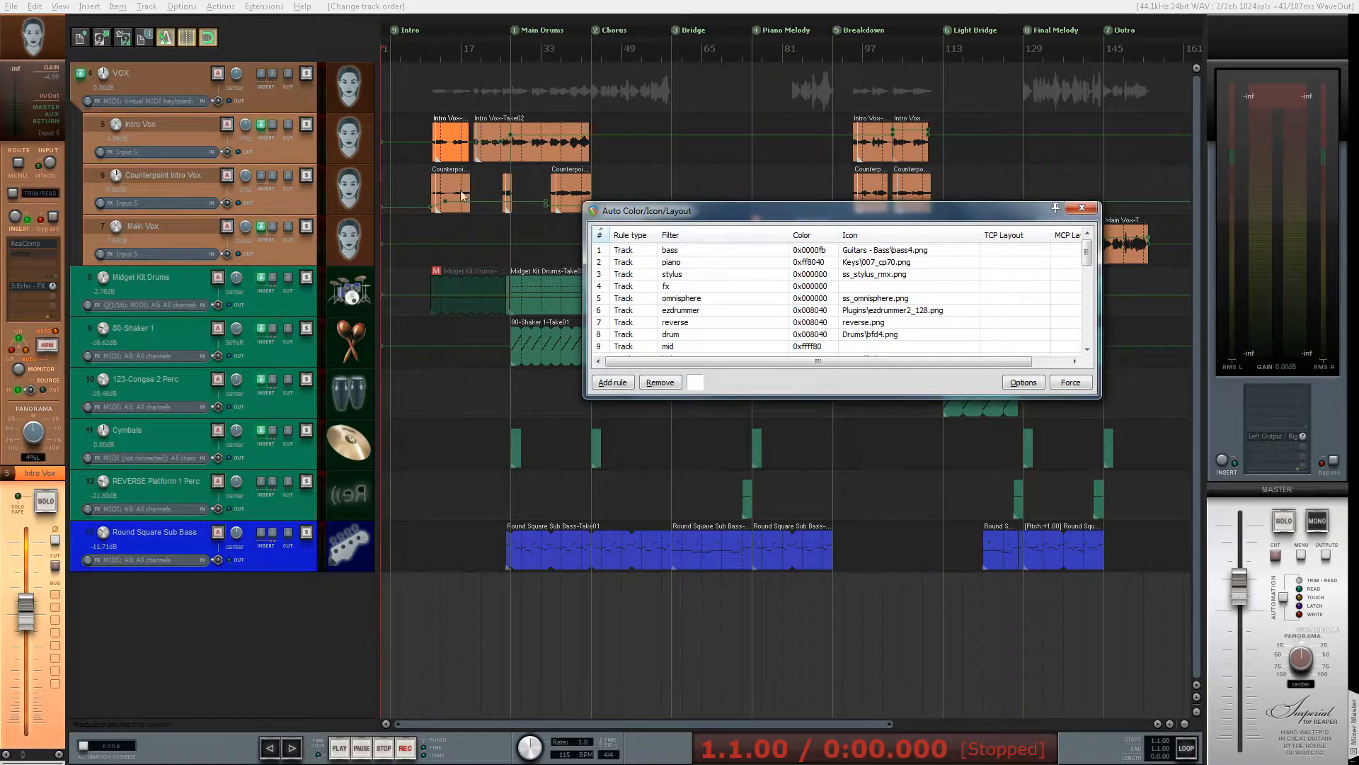
pyautogui.moveTo(905, 214); pyautogui.dragTo(881, 118)
pyautogui.moveTo(853, 299); pyautogui.dragTo(861, 626)
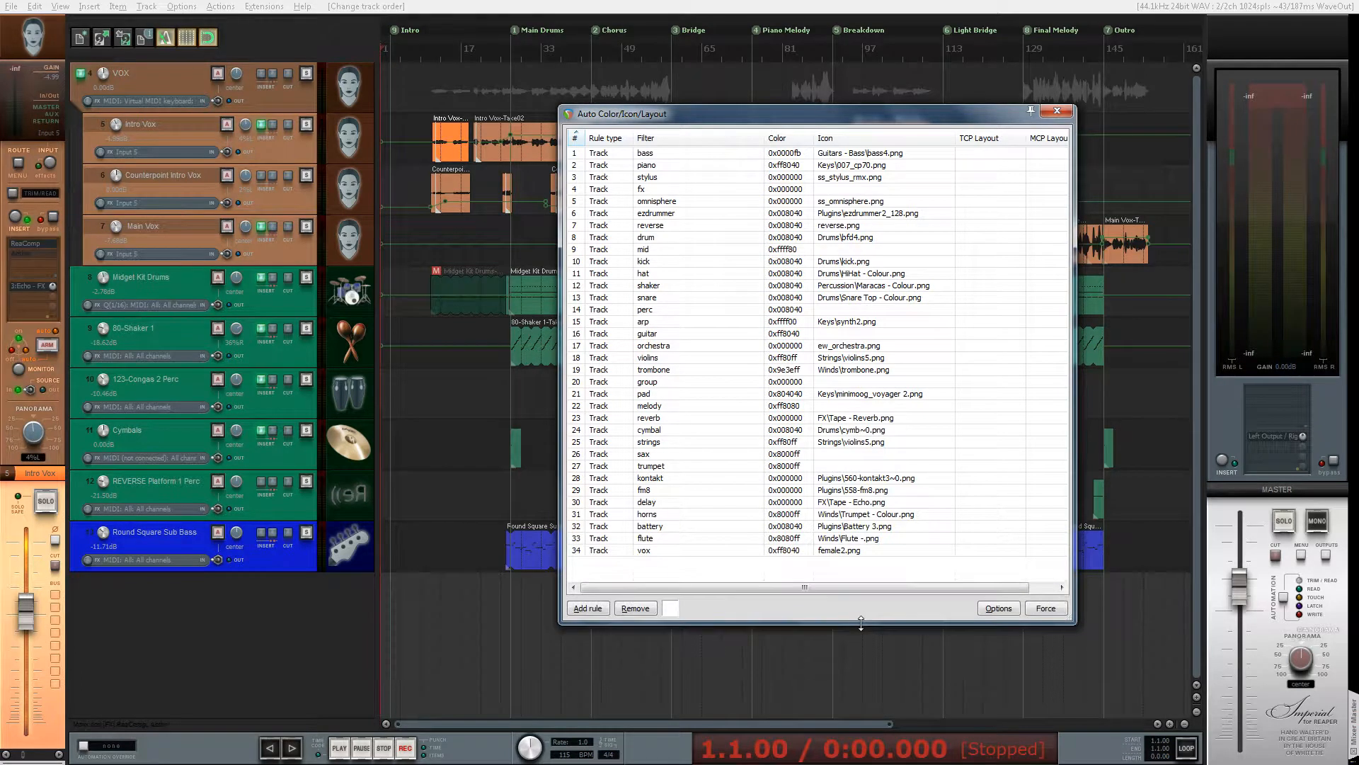
pyautogui.click(602, 608)
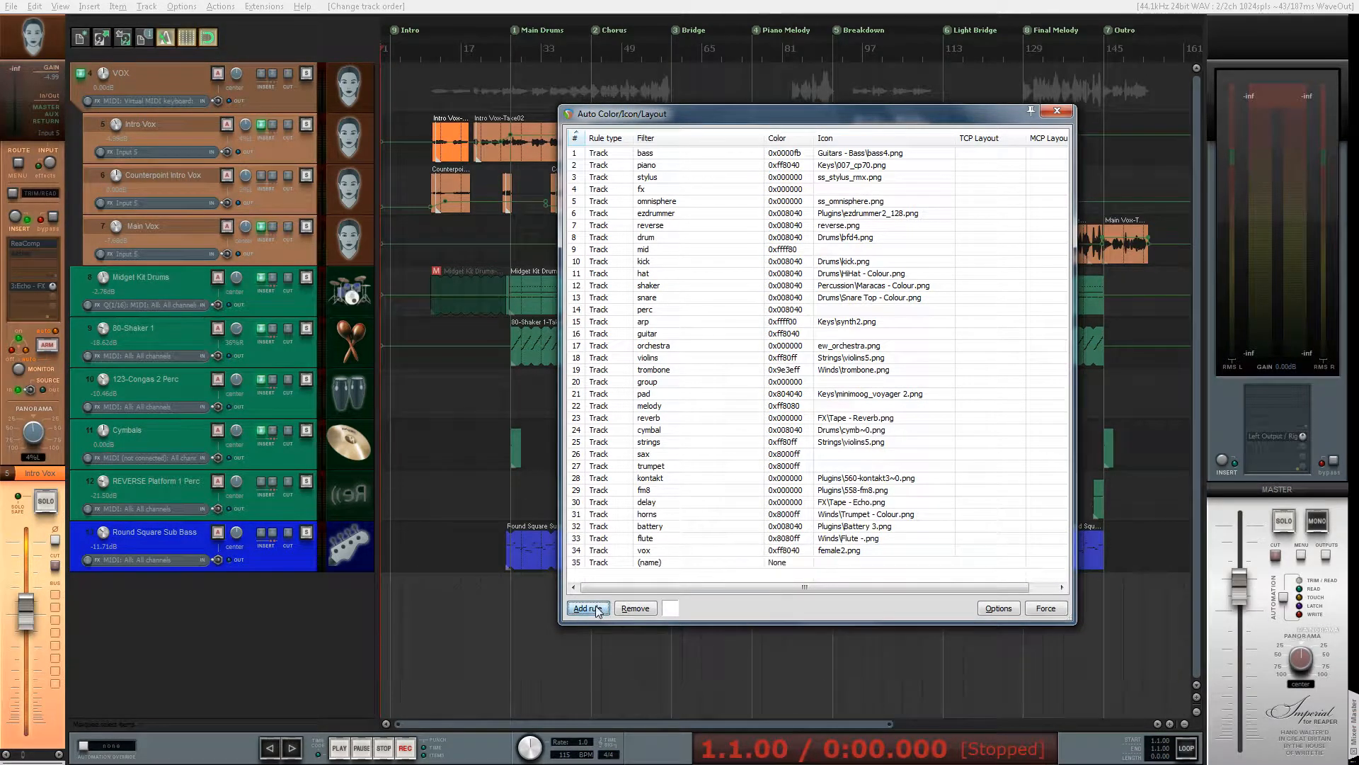
pyautogui.rightClick(662, 564)
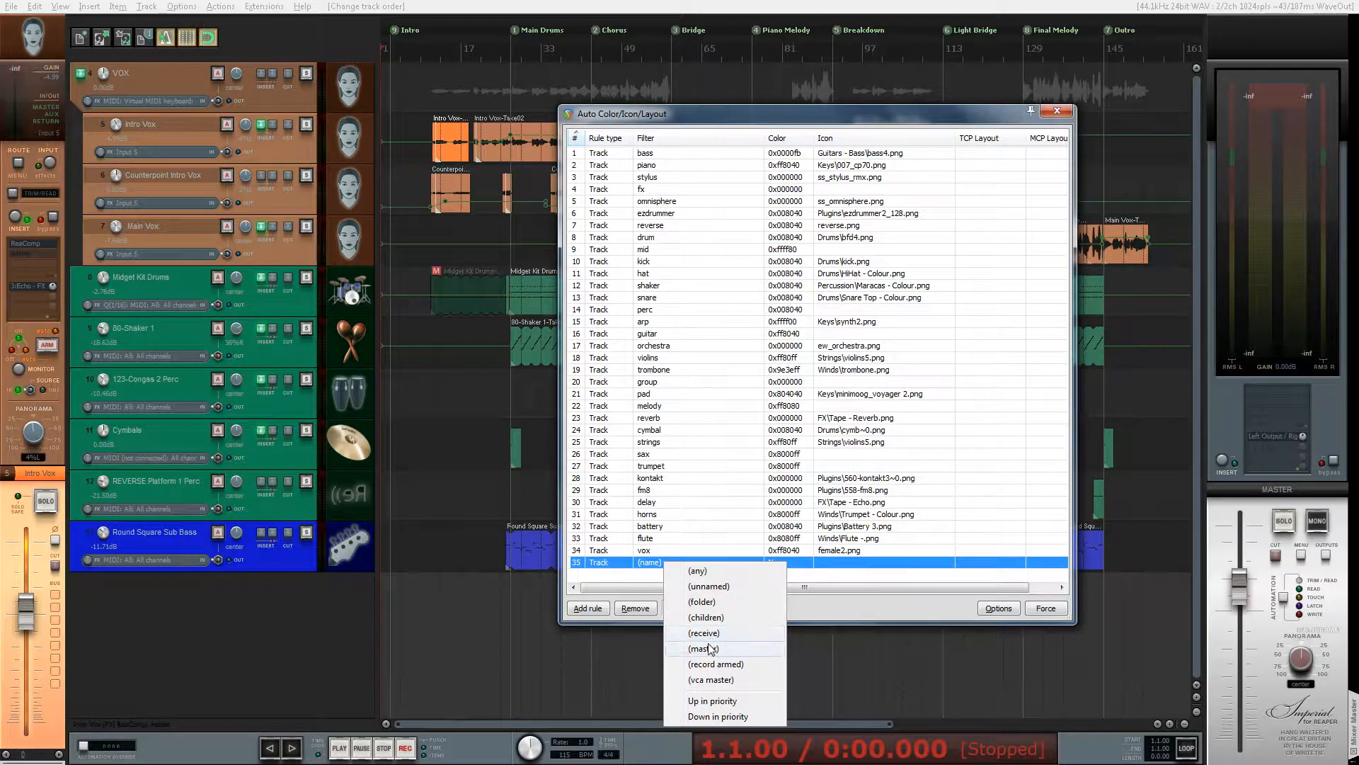
pyautogui.click(709, 601)
# Set the (folder) rule's color to black and move the rule to the top of the priority list.
pyautogui.click(670, 610)
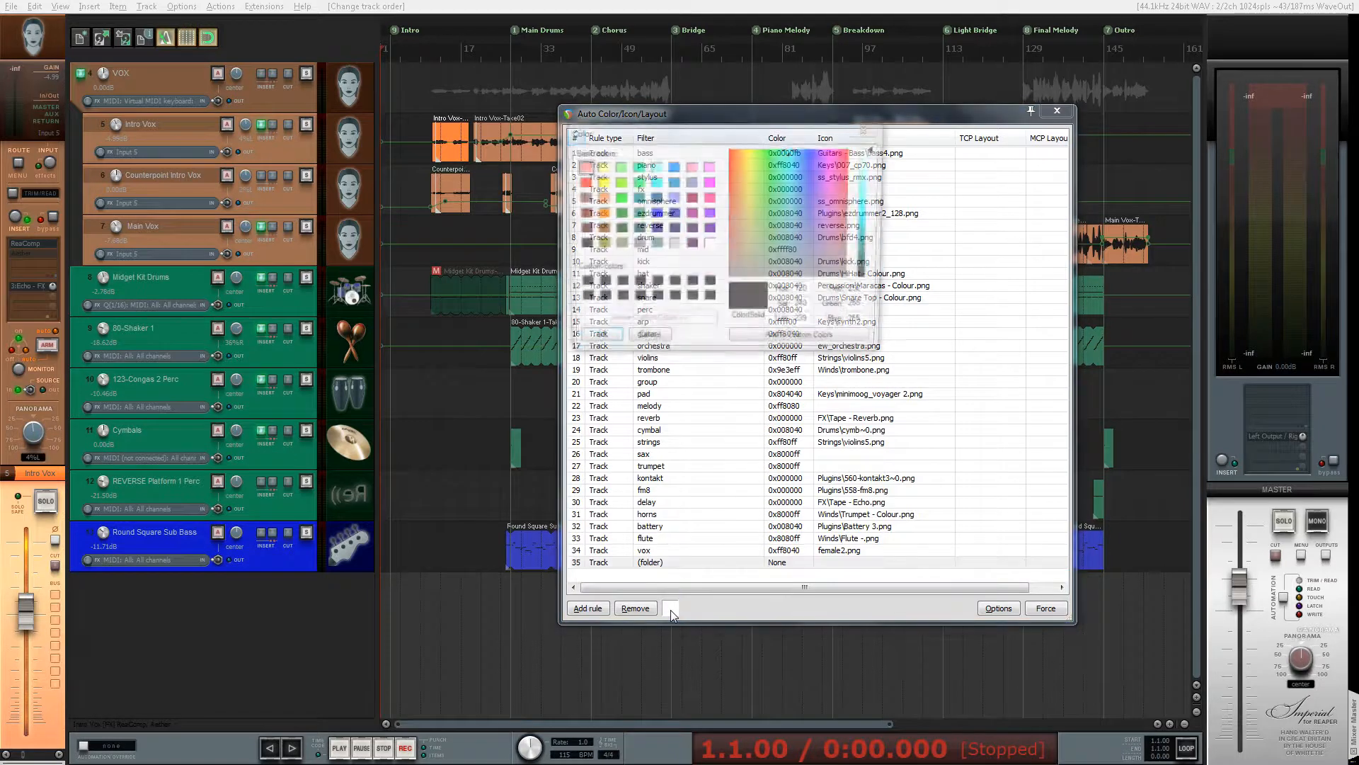
pyautogui.click(579, 284)
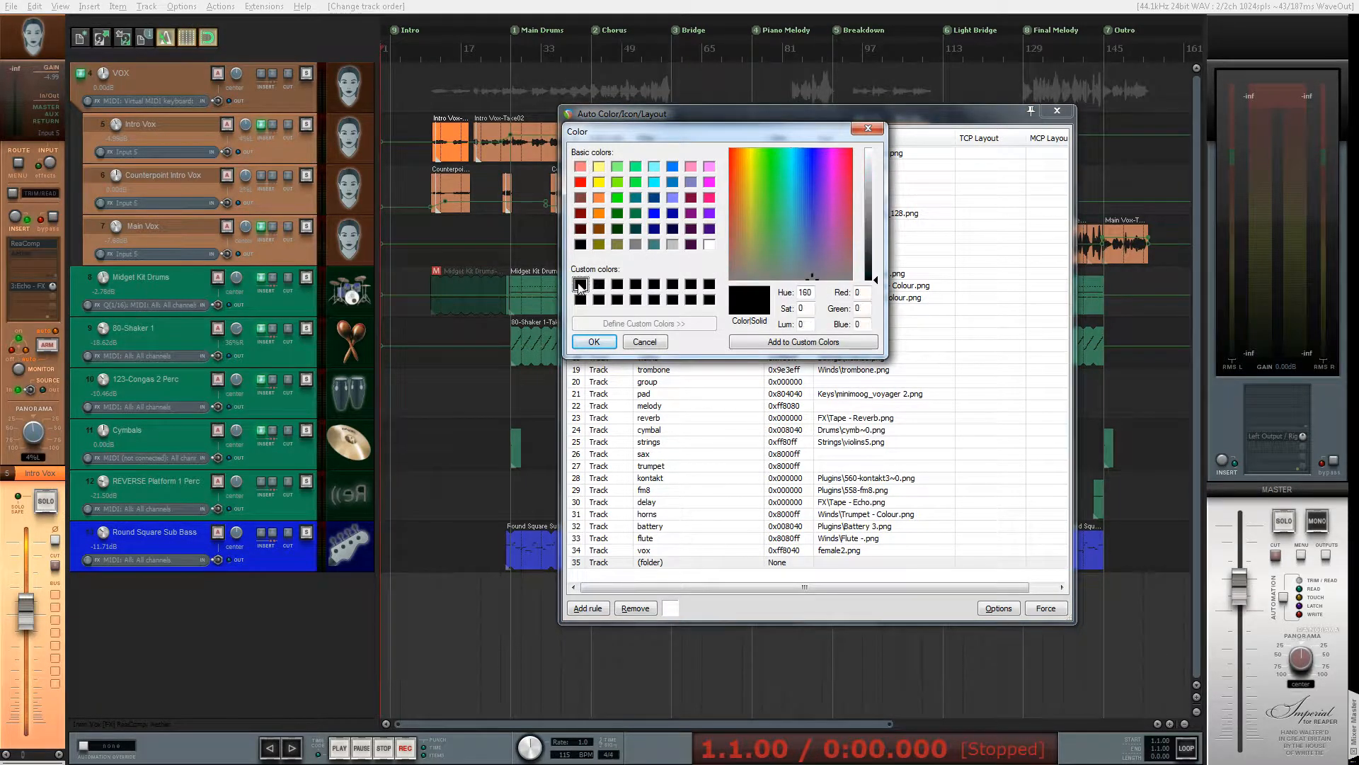
pyautogui.click(594, 341)
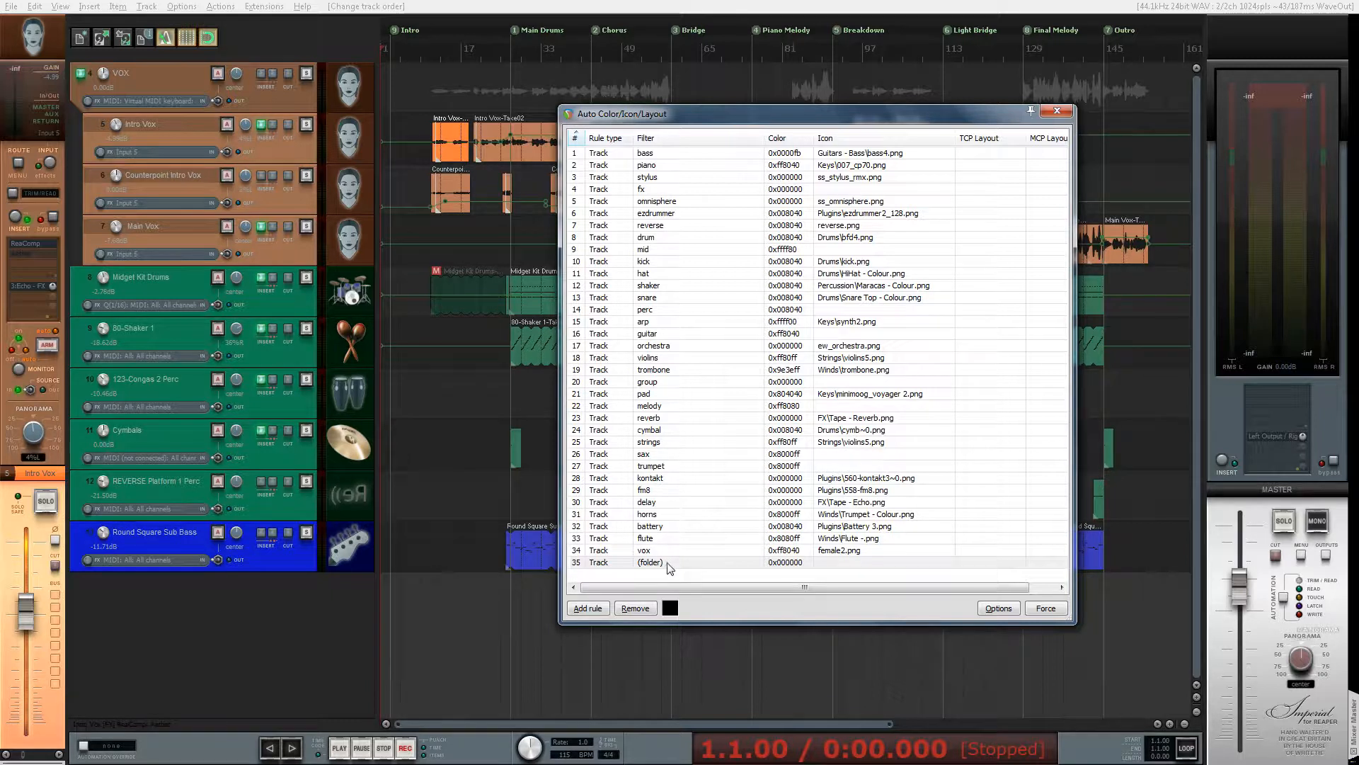
pyautogui.moveTo(665, 566); pyautogui.dragTo(646, 143)
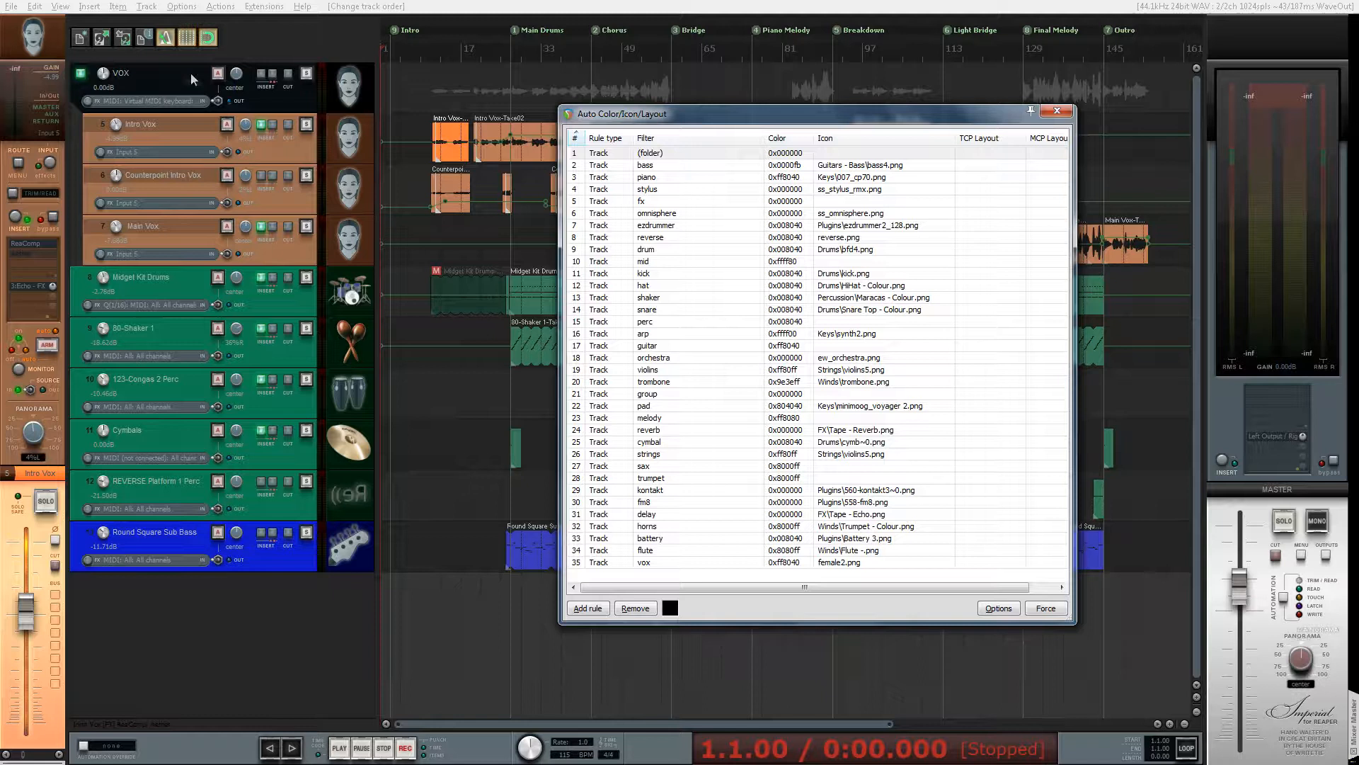
# Insert a new track above Midget Kit Drums, name it DRUMS and leave it unsoloed.
pyautogui.click(293, 306)
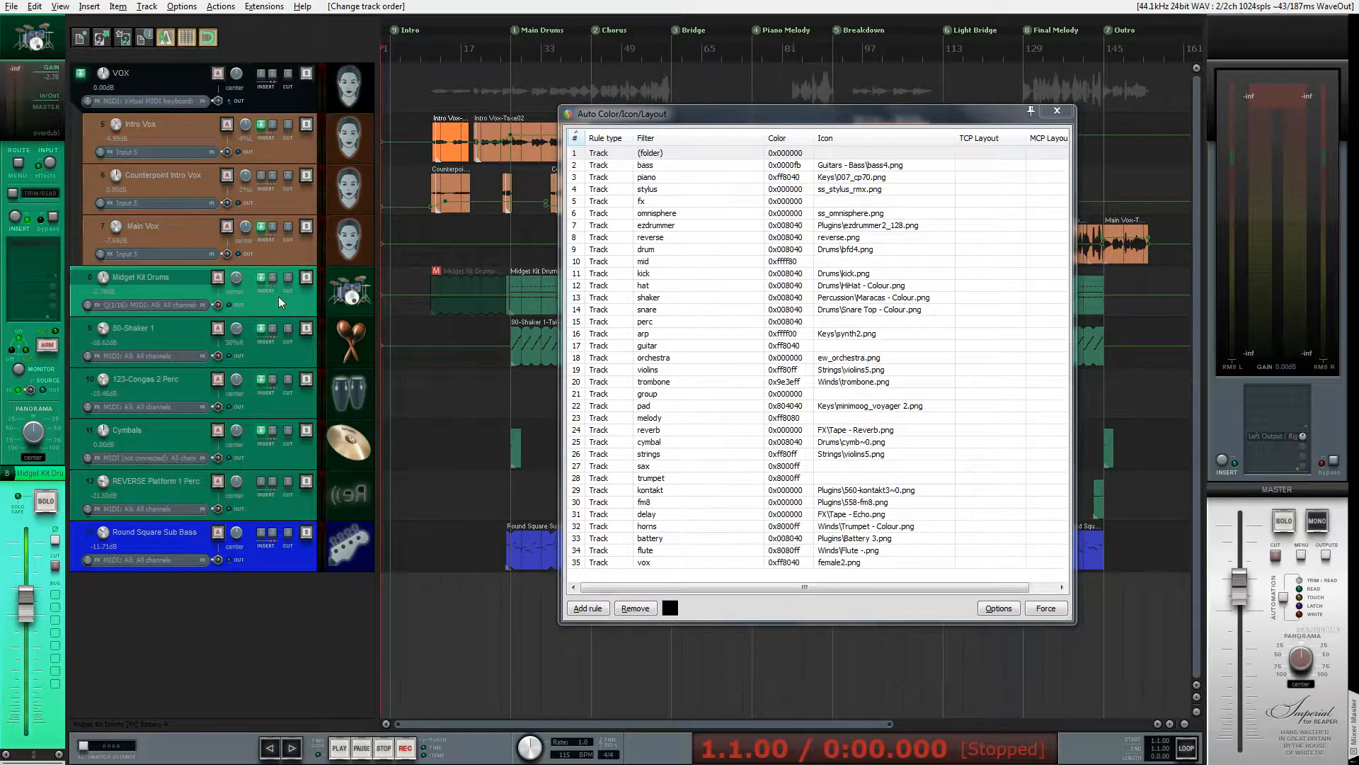
pyautogui.hotkey('ctrl', 't')
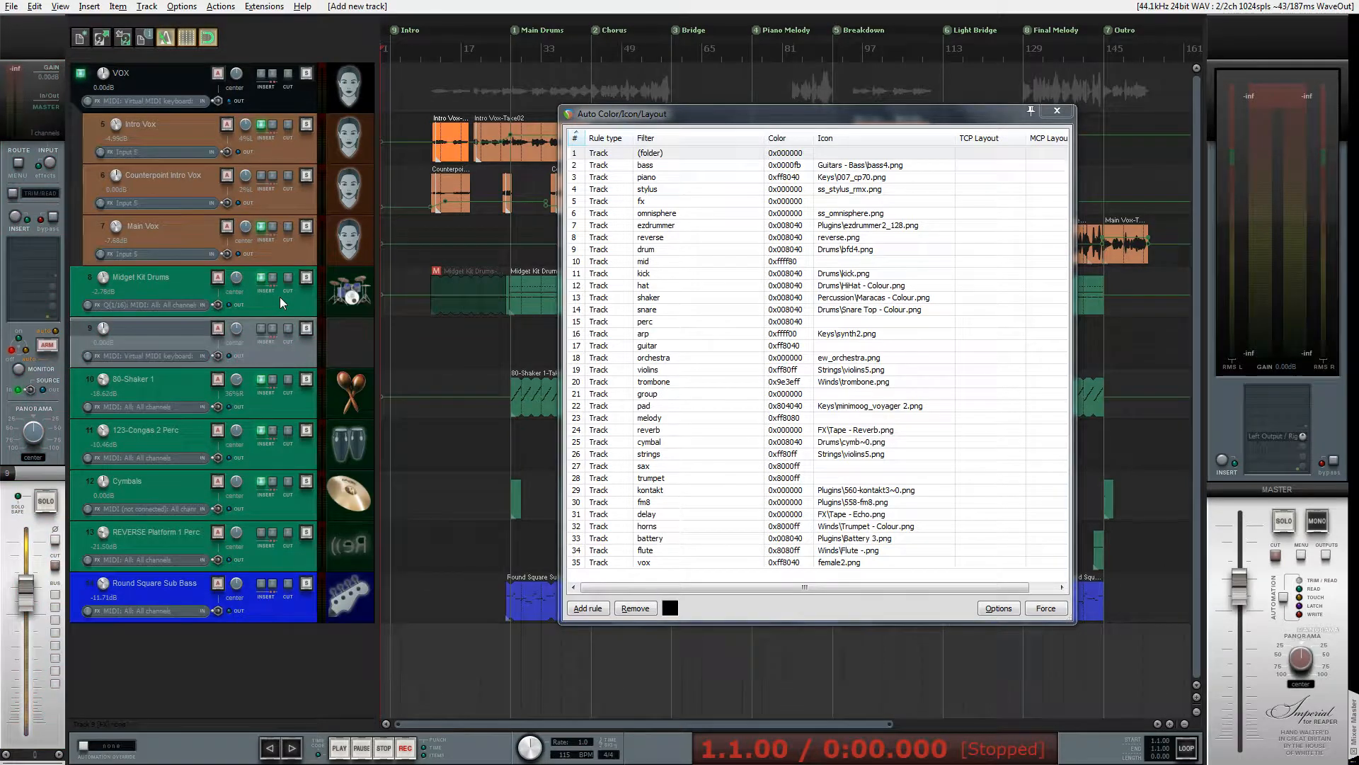
pyautogui.moveTo(297, 356); pyautogui.dragTo(302, 278)
pyautogui.click(303, 276)
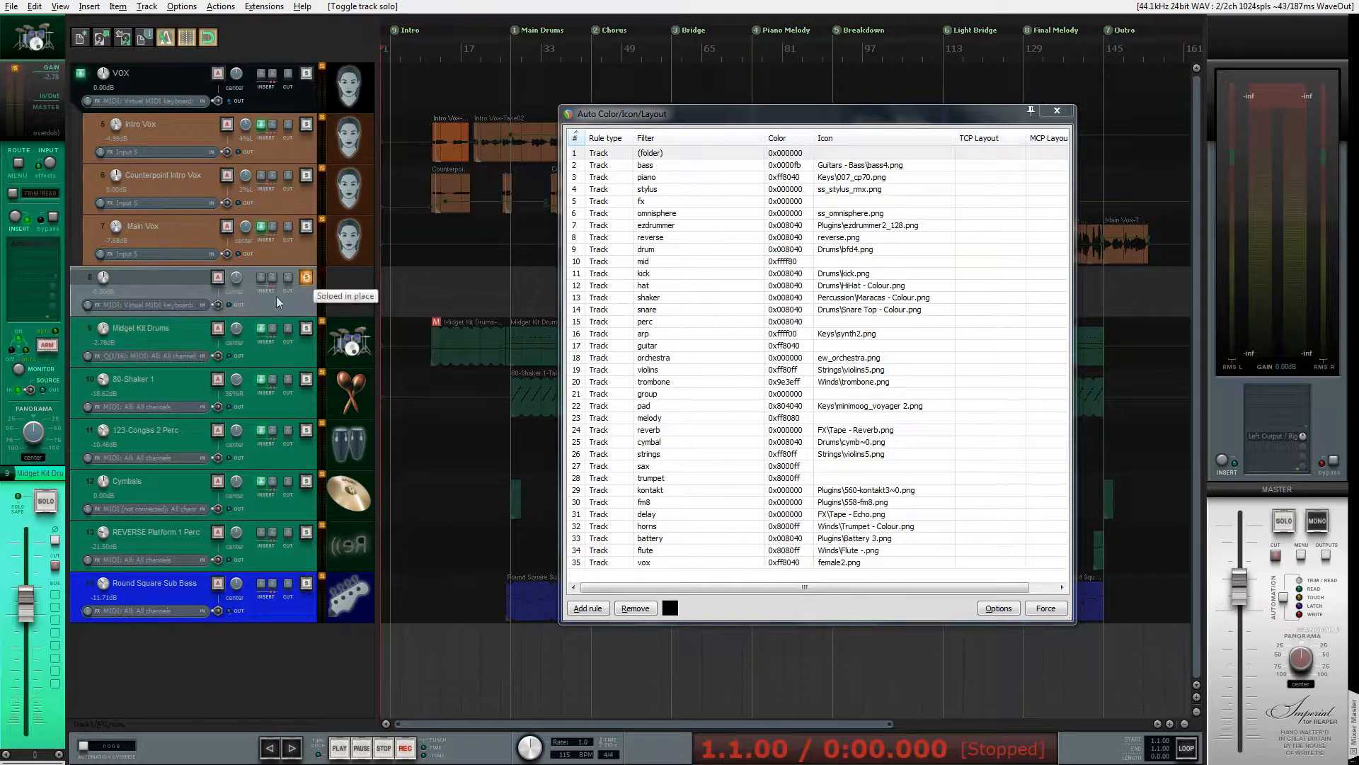
pyautogui.doubleClick(155, 278)
pyautogui.write('DRUMS')
pyautogui.press('Return')
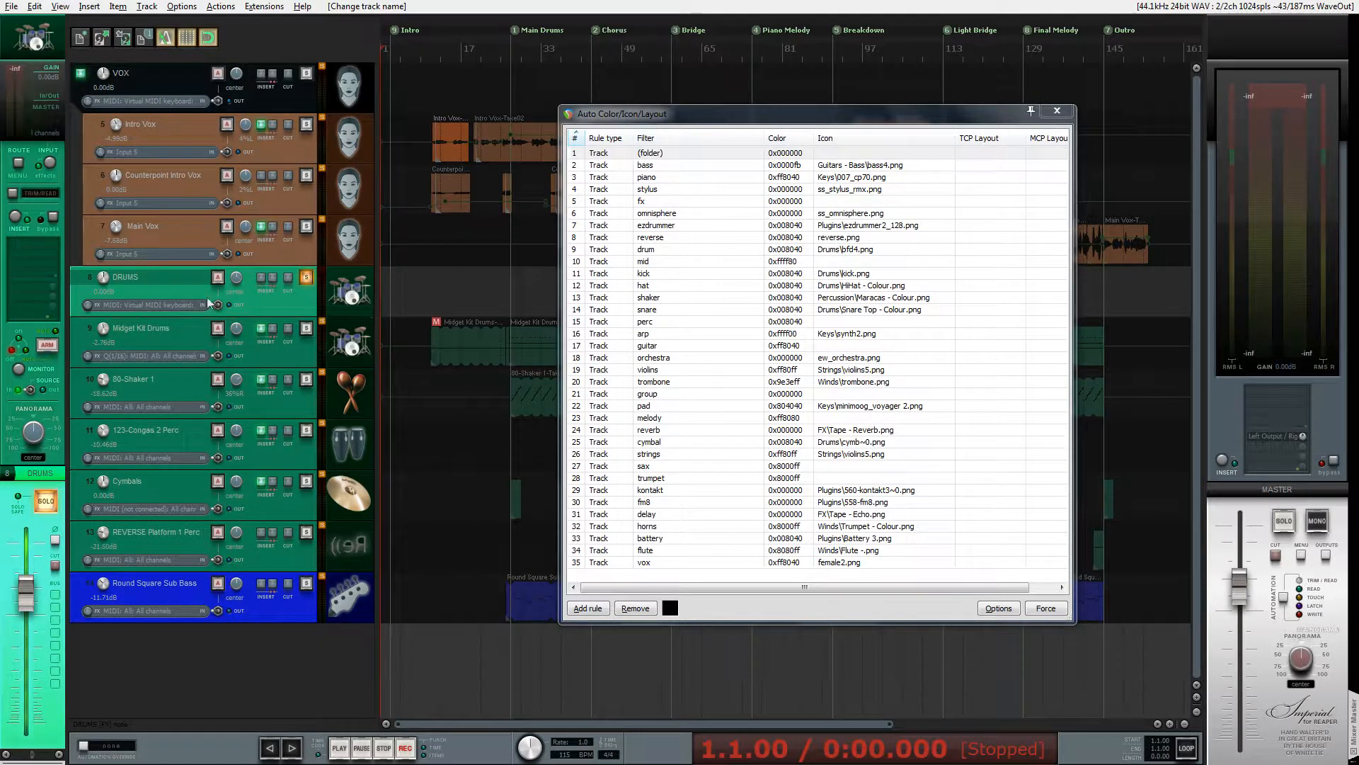
pyautogui.click(306, 277)
# Nest the tracks from Midget Kit Drums through REVERSE Platform 1 Perc inside the DRUMS track as a folder.
pyautogui.click(276, 353)
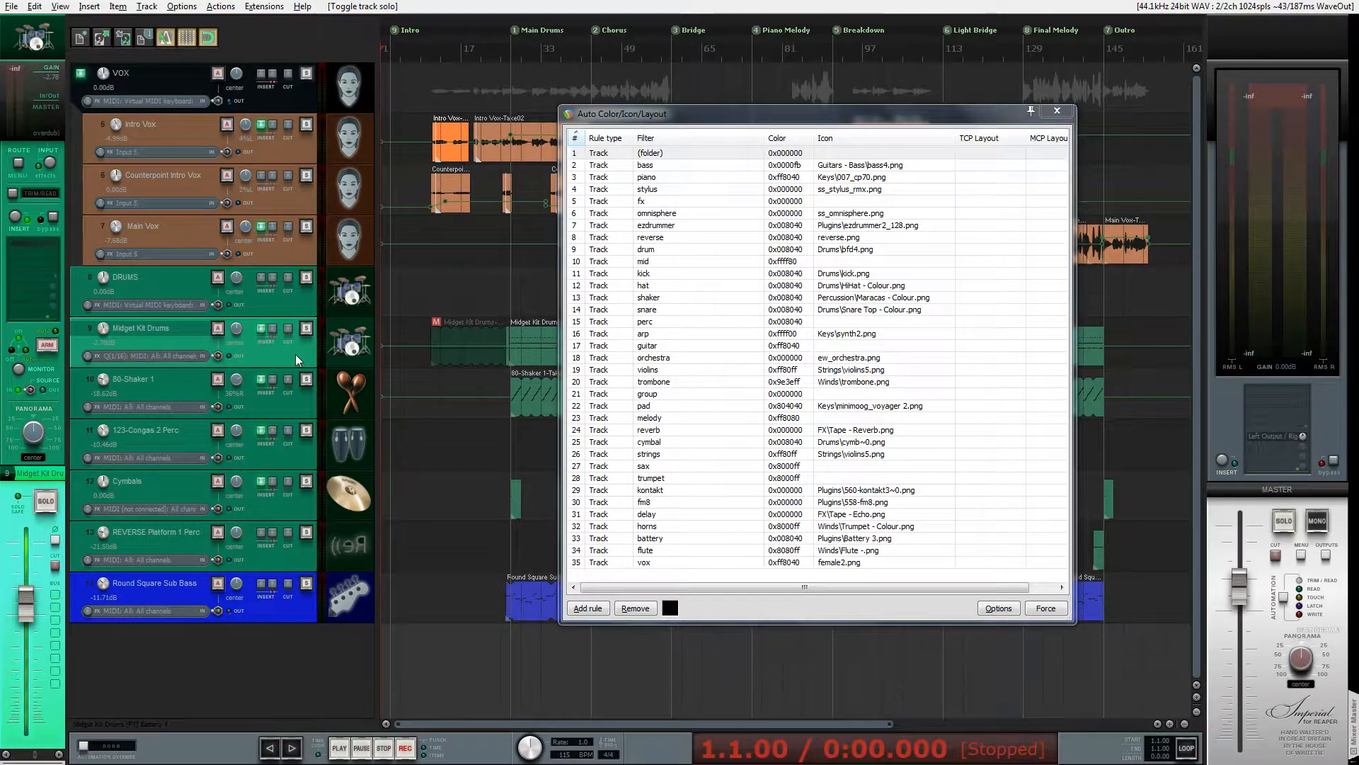
pyautogui.keyDown('shift'); pyautogui.click(295, 560); pyautogui.keyUp('shift')
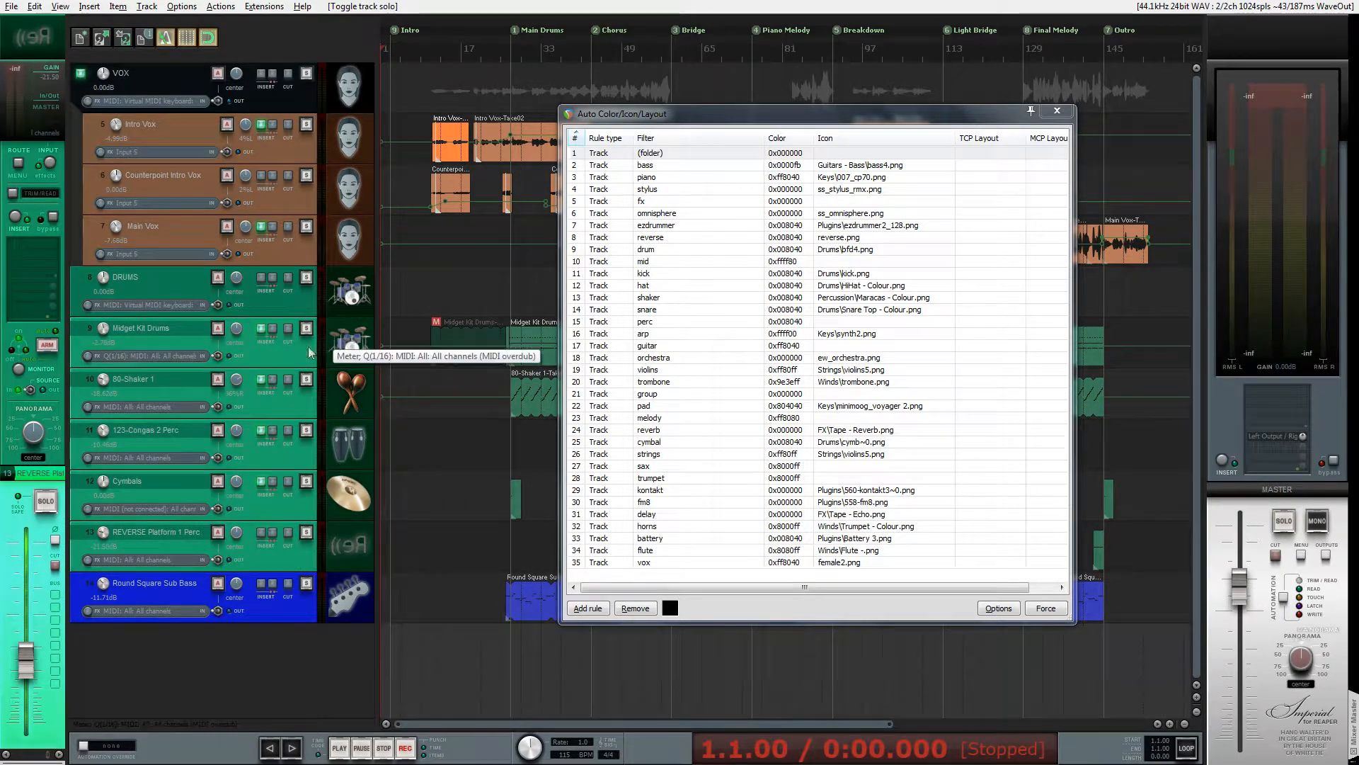
pyautogui.moveTo(293, 356); pyautogui.dragTo(307, 291)
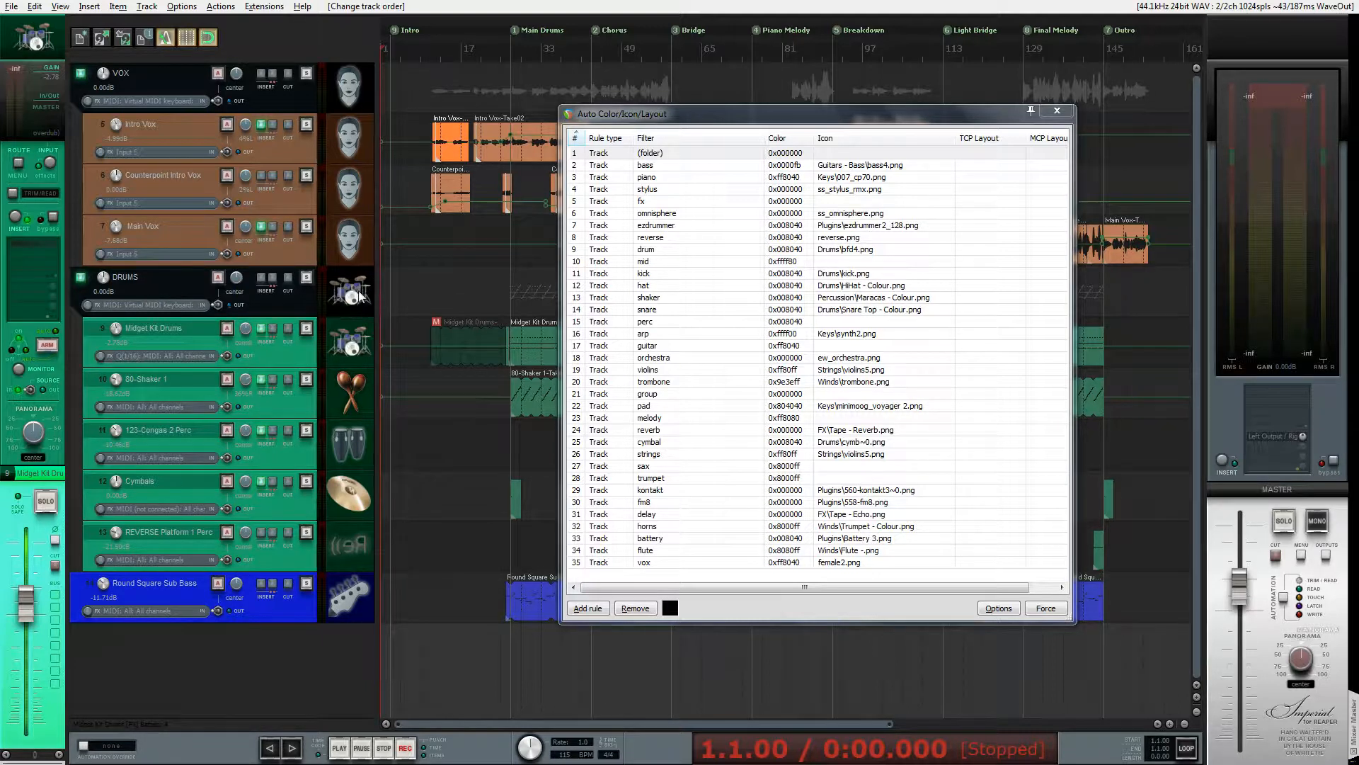
# Cycle the VOX folder's child tracks through their compact views and back to full height.
pyautogui.click(81, 73)
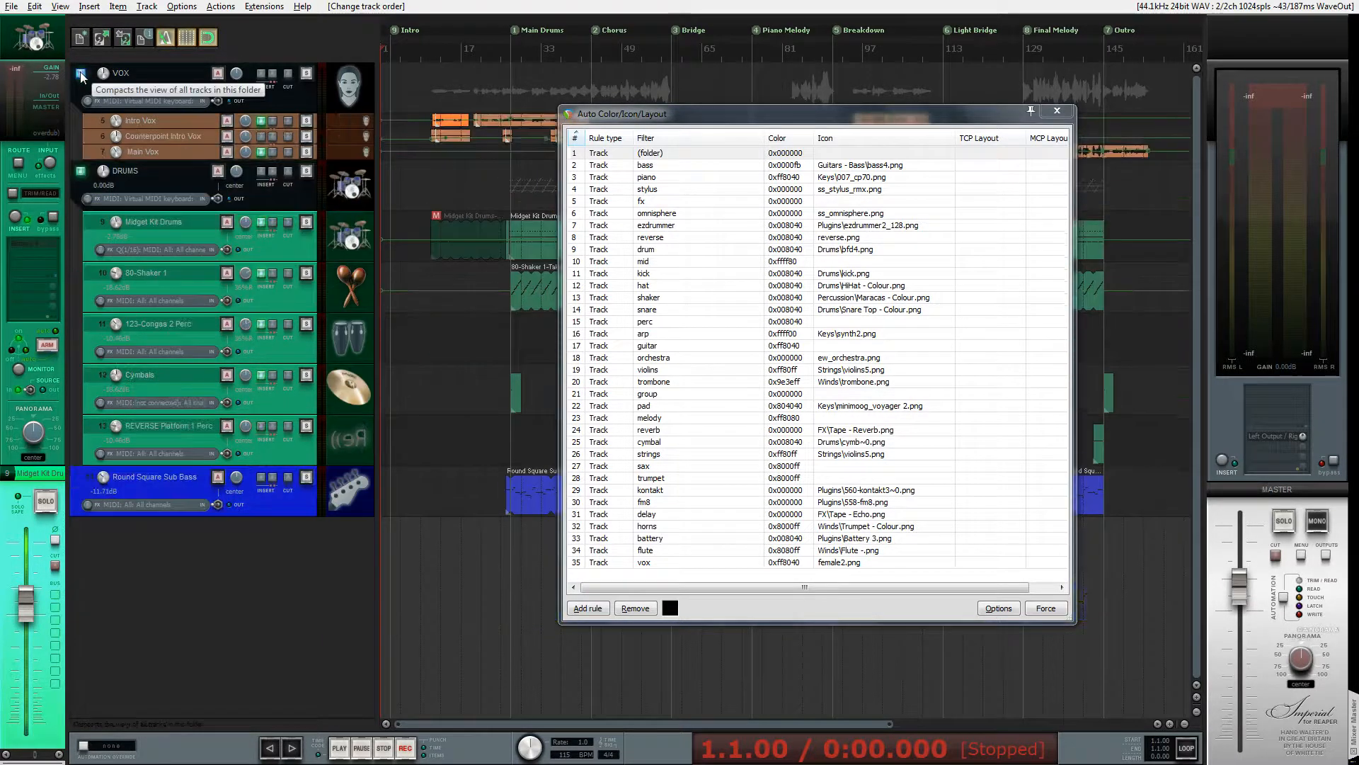
pyautogui.click(81, 74)
pyautogui.click(81, 74)
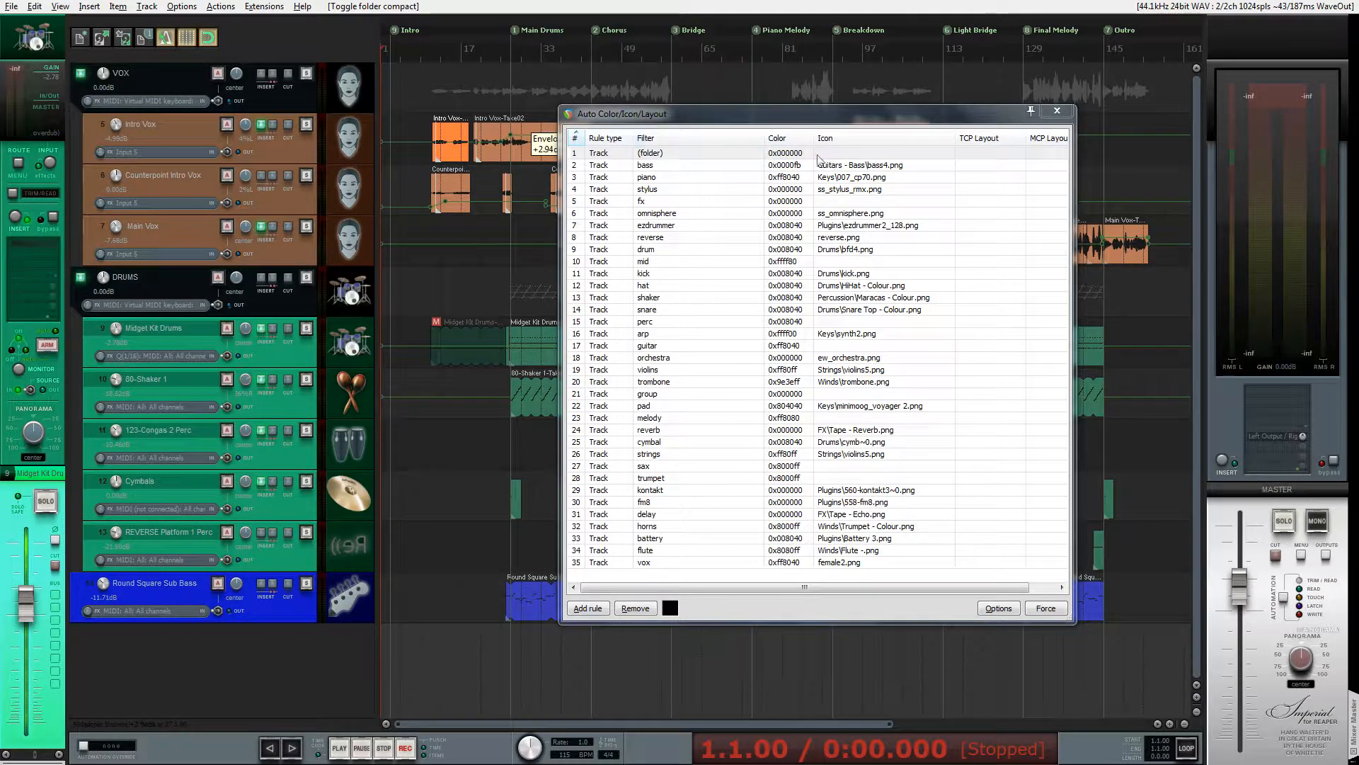
# Widen the rules window and look up the available track panel layout names for the VOX track.
pyautogui.moveTo(1074, 206); pyautogui.dragTo(1110, 206)
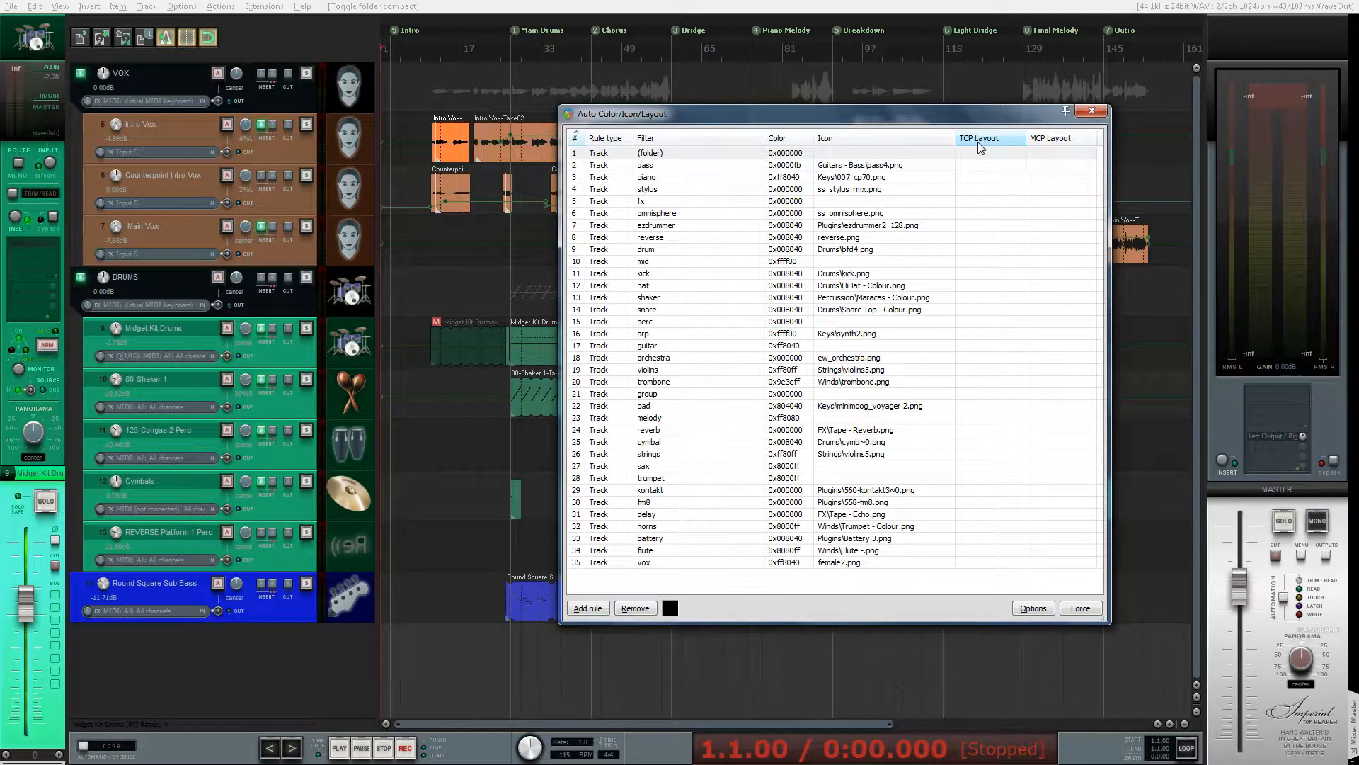
pyautogui.rightClick(294, 101)
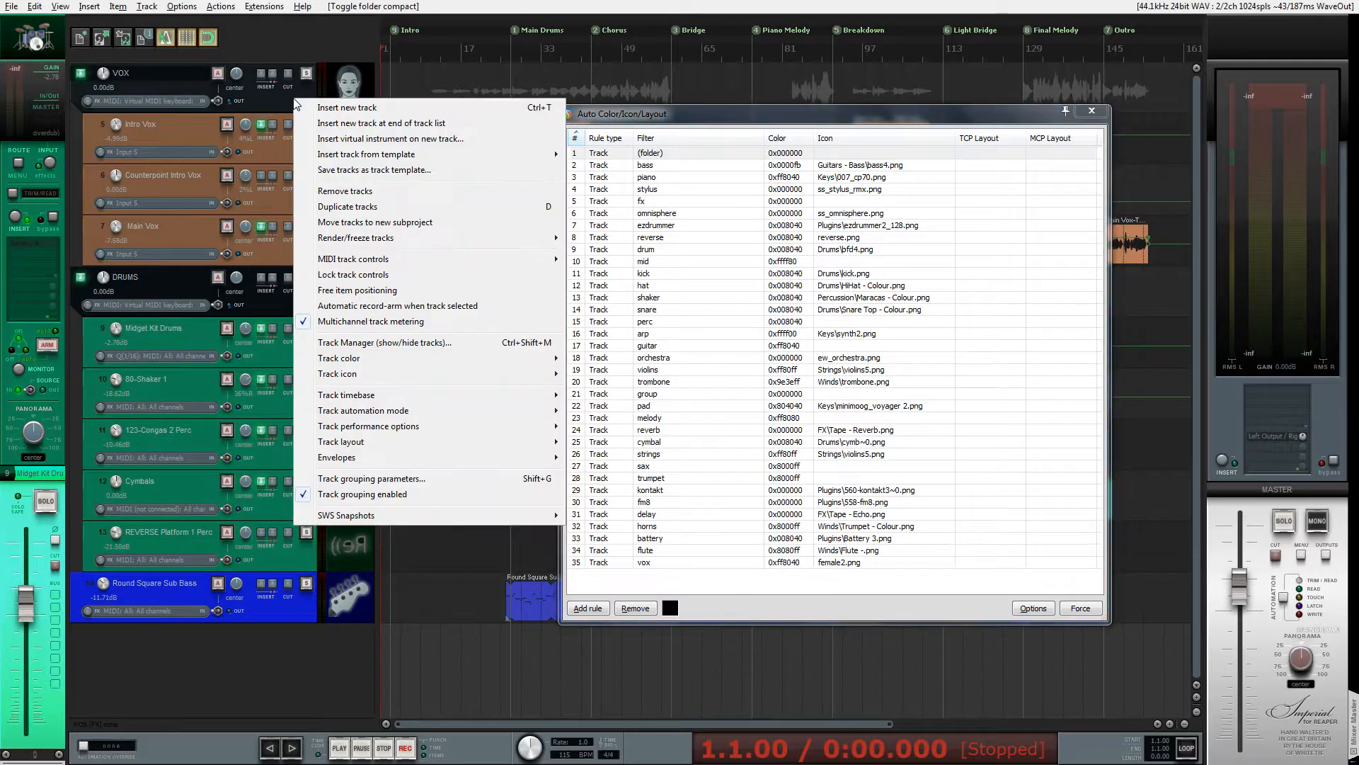
pyautogui.moveTo(380, 444)
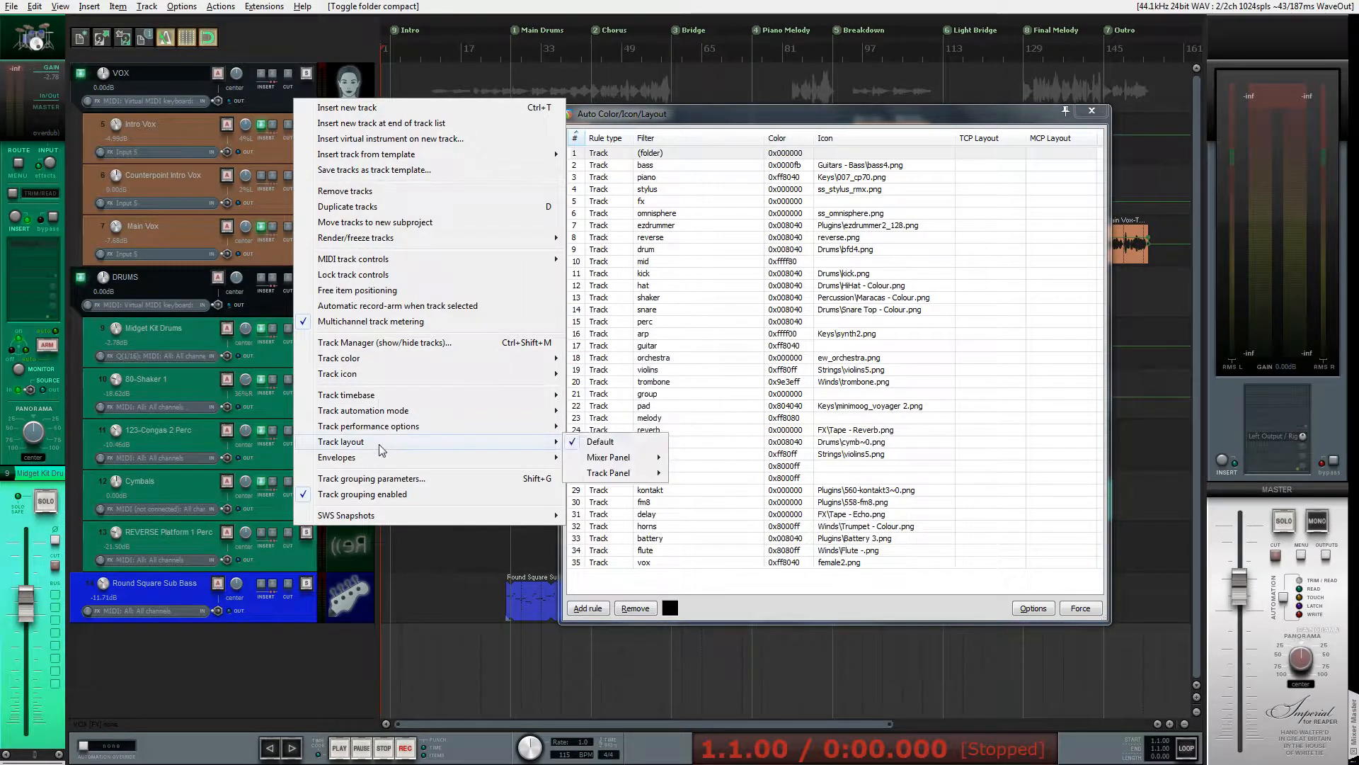
pyautogui.moveTo(608, 471)
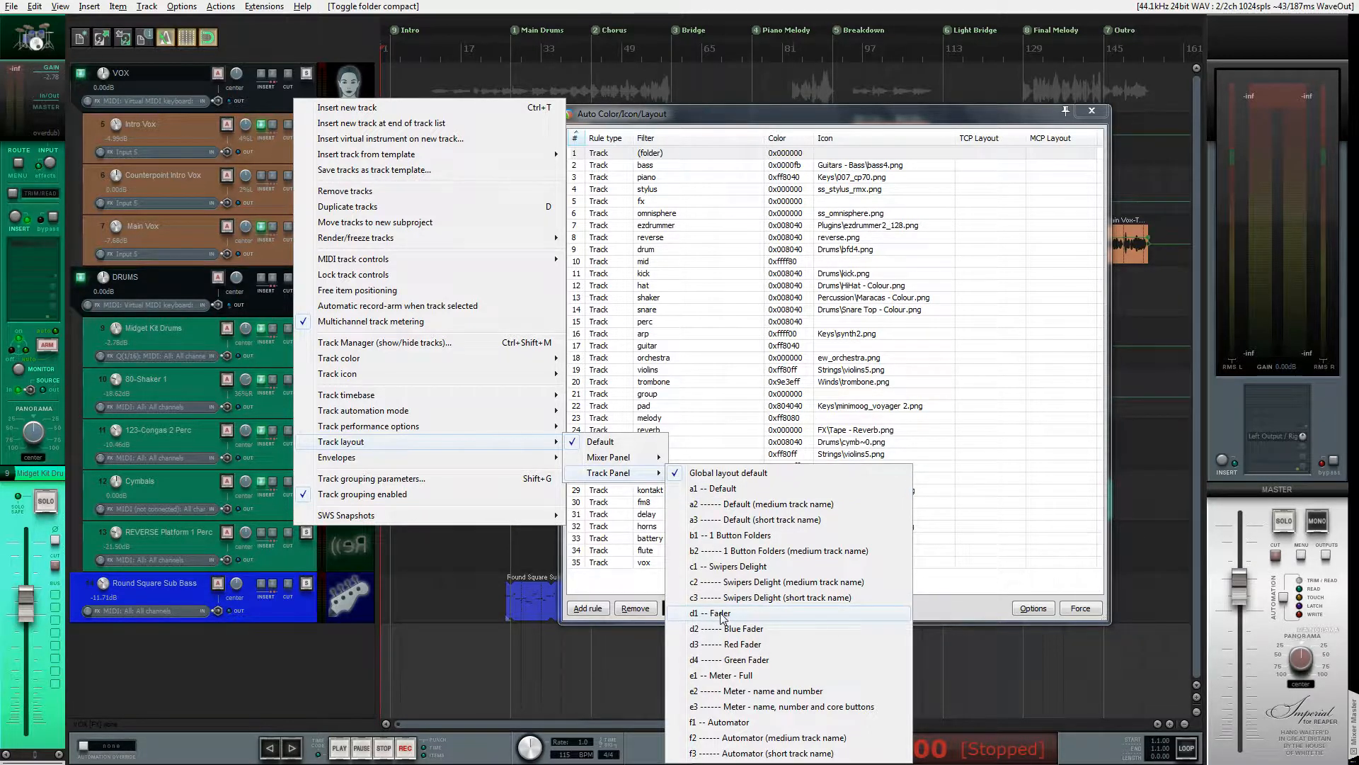
pyautogui.click(929, 113)
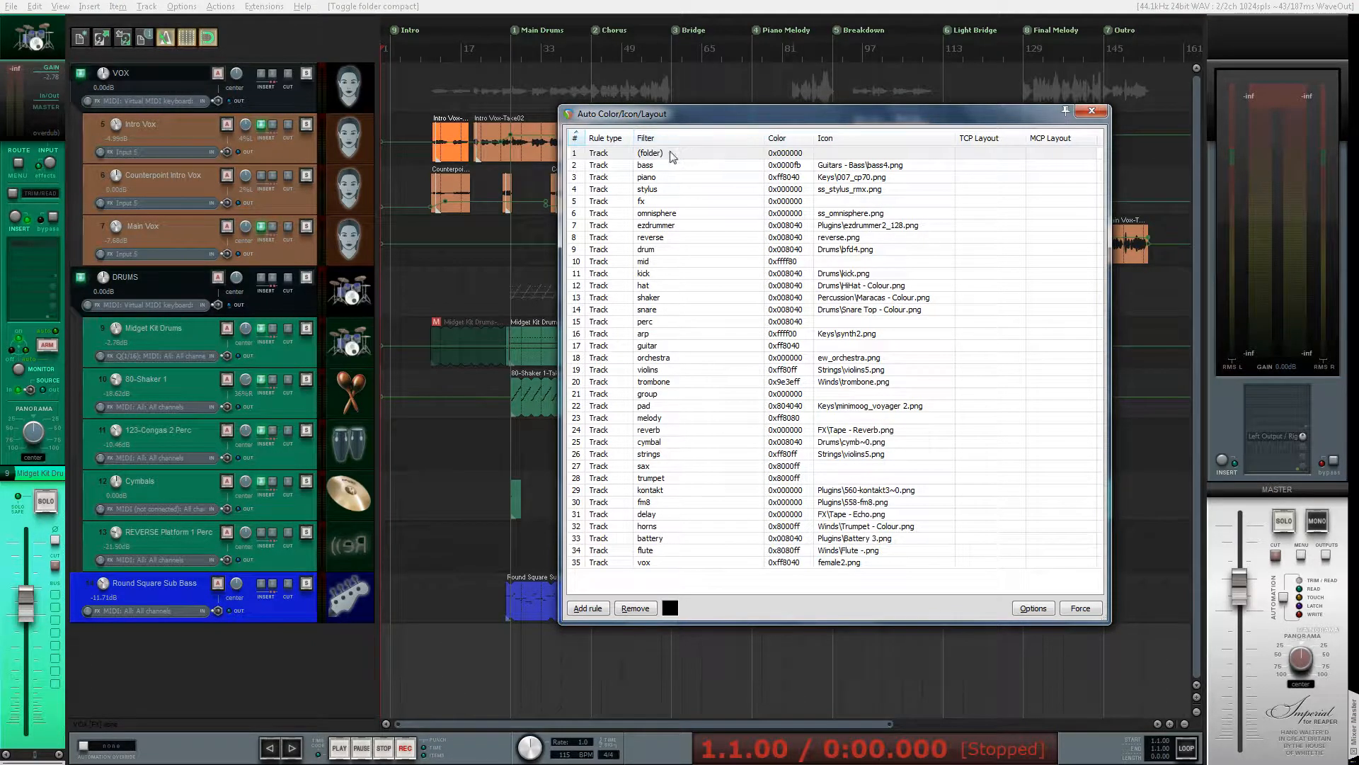
# Set the (folder) rule's TCP layout to "d1 -- Fader".
pyautogui.click(977, 156)
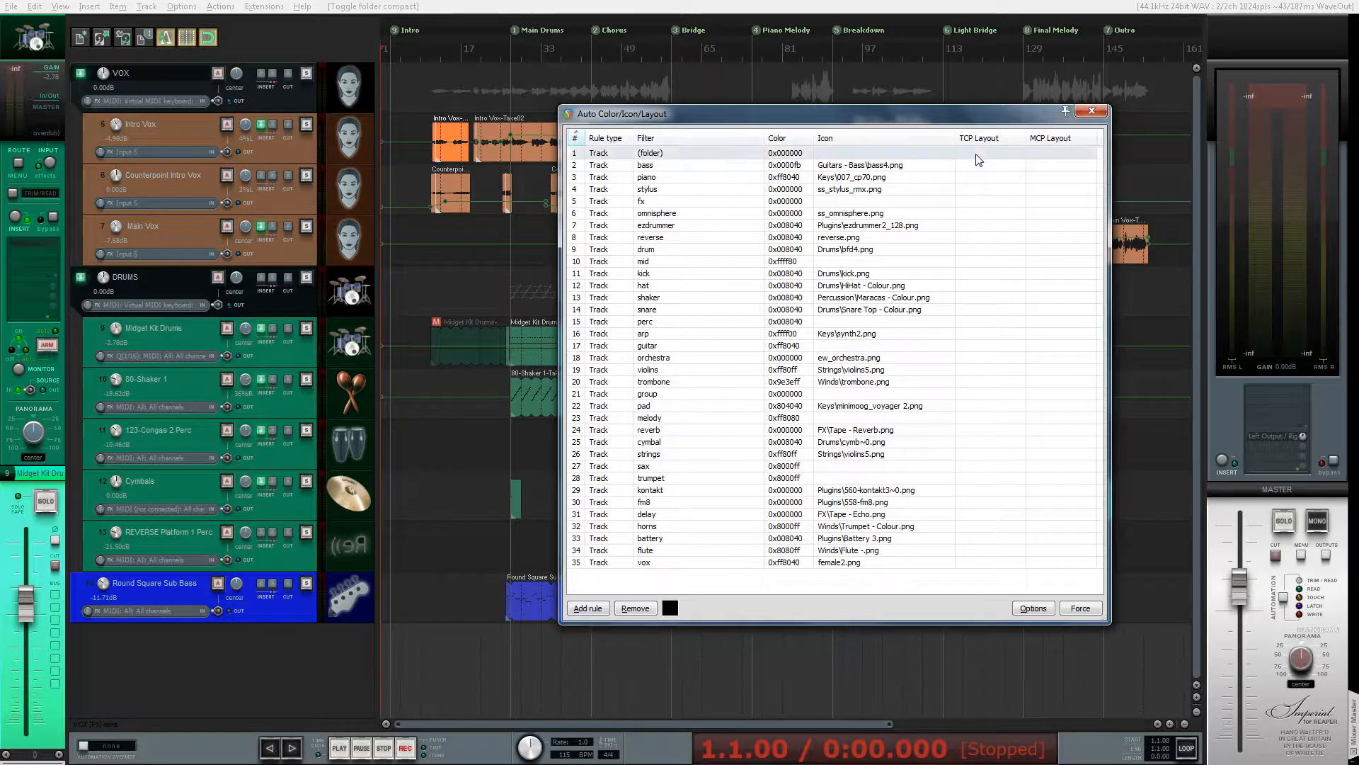
pyautogui.click(974, 155)
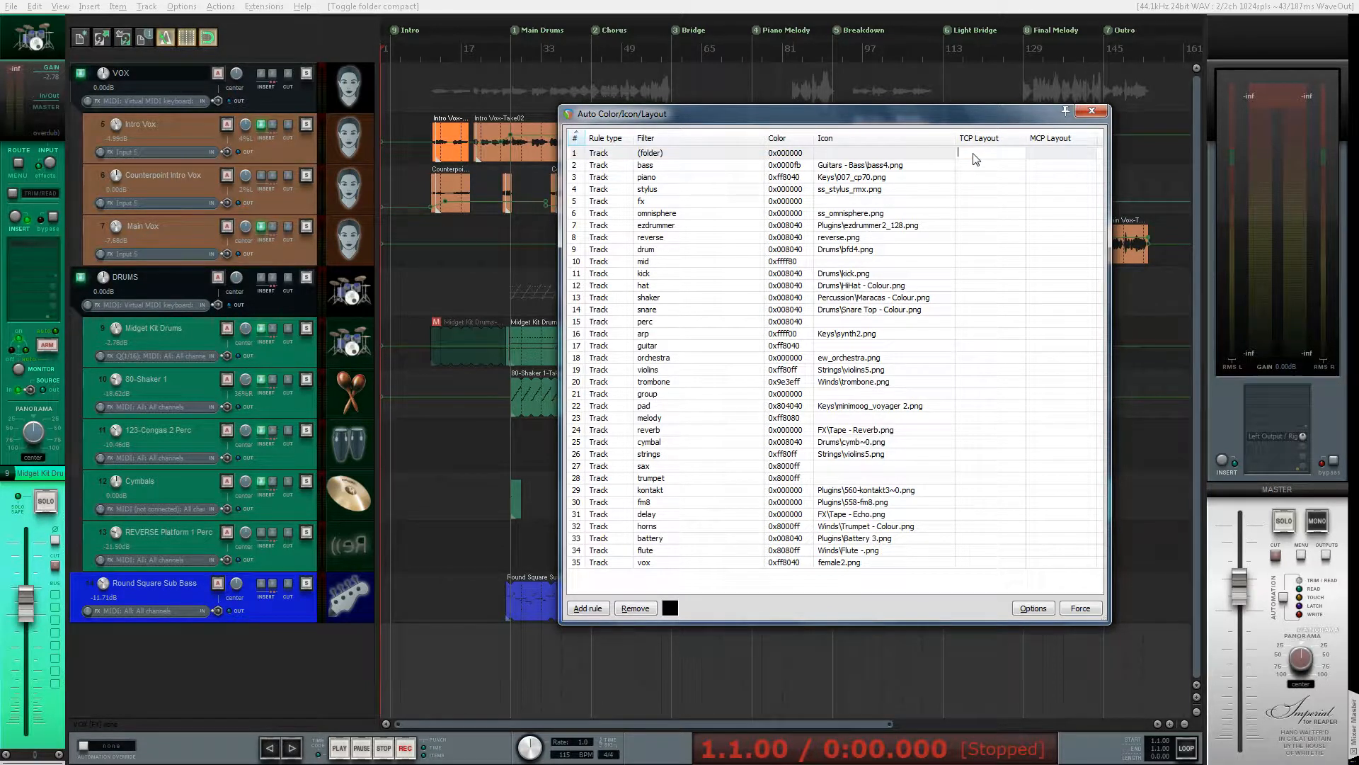
pyautogui.write('d1 -- Fader')
pyautogui.press('Return')
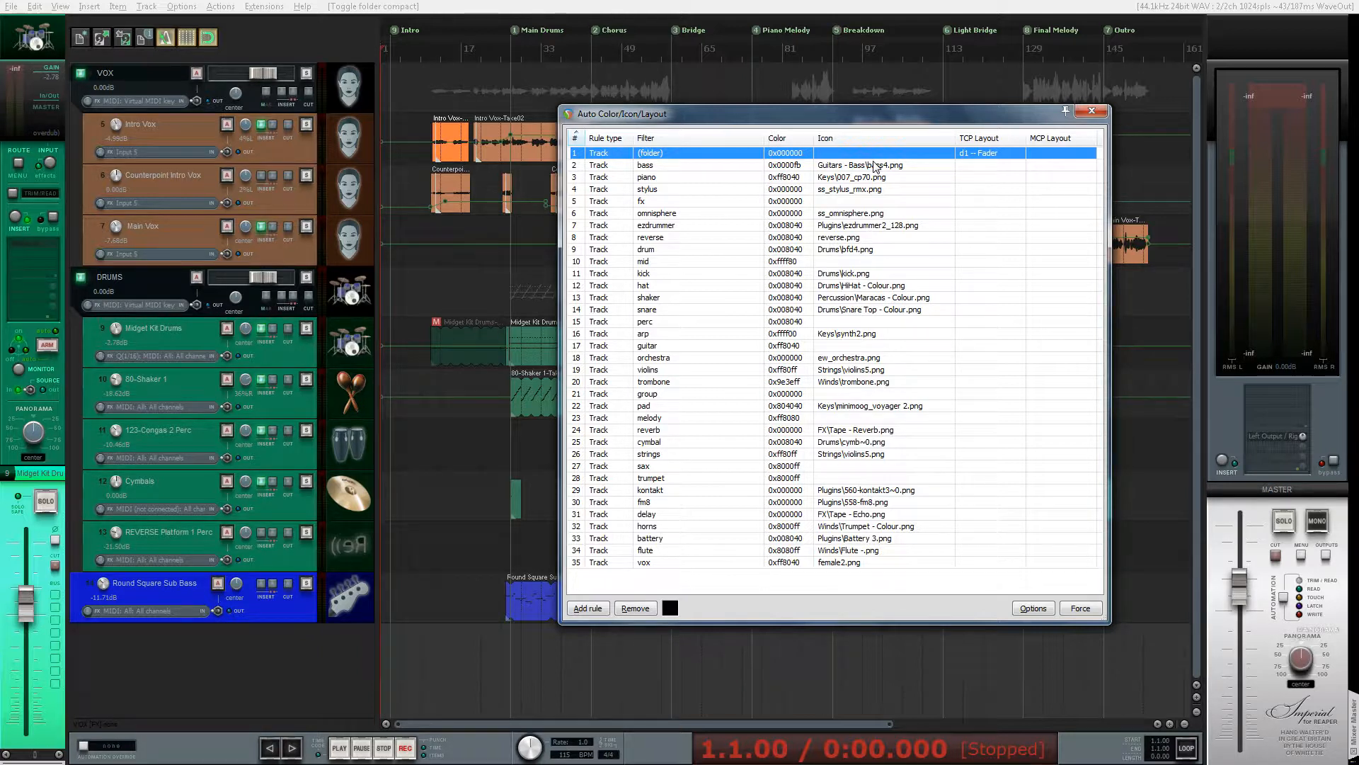
# Arm the Intro Vox track for recording to check its appearance, and disarm it again.
pyautogui.click(226, 126)
pyautogui.click(227, 126)
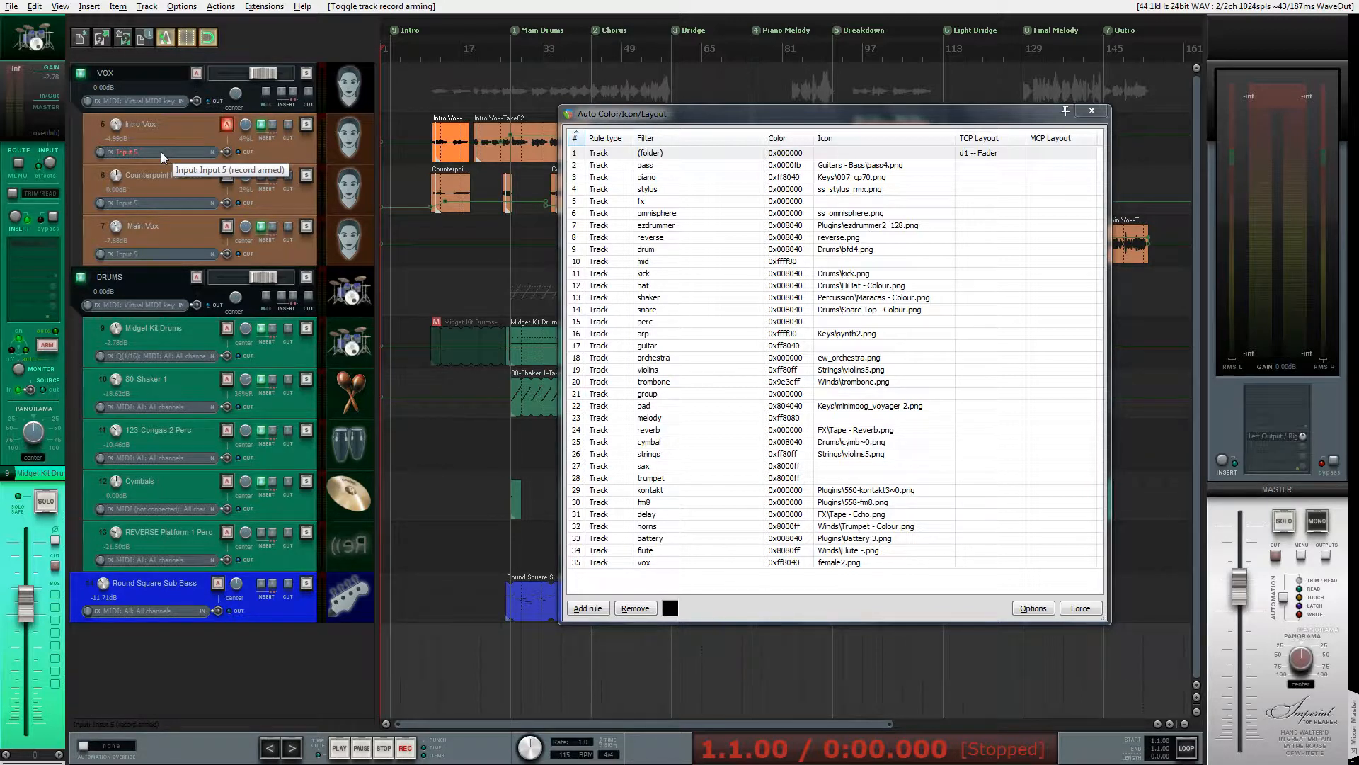
pyautogui.click(227, 124)
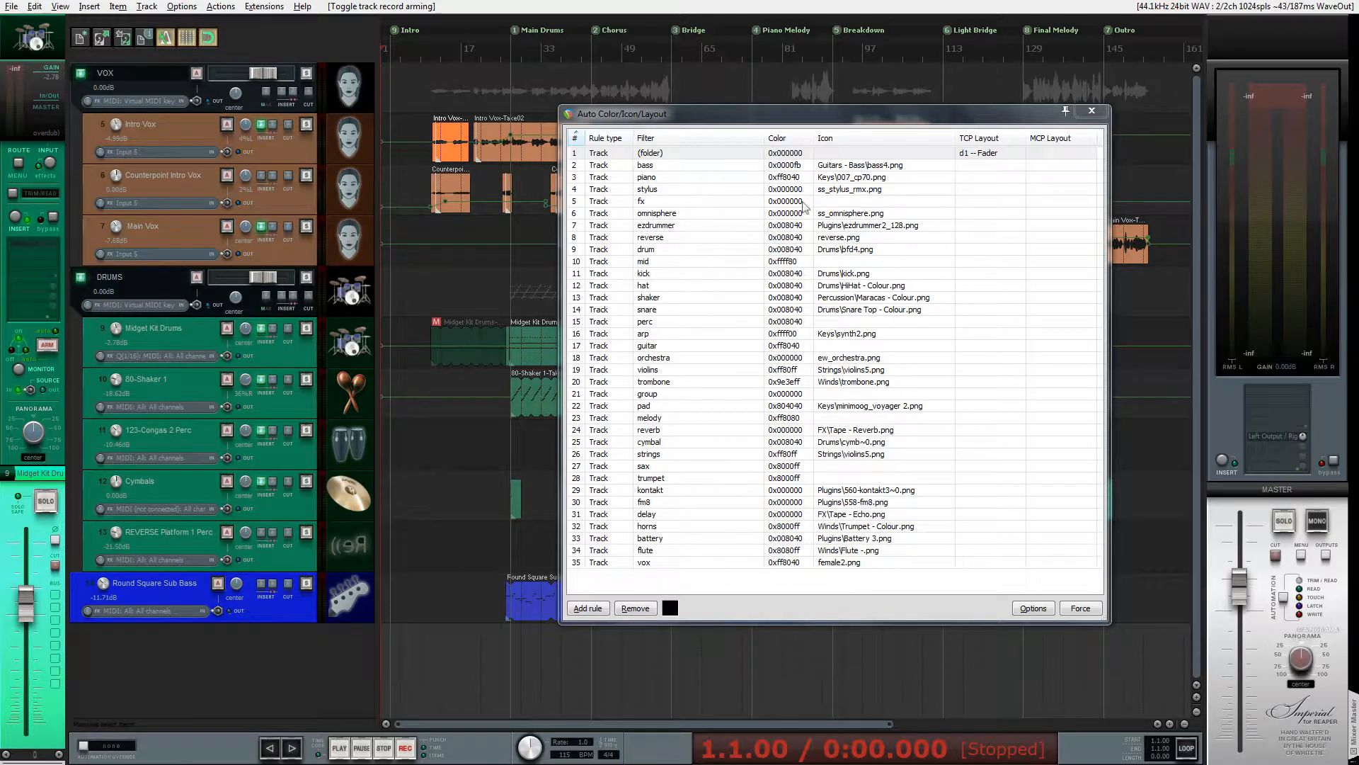
# Add a track rule with the (record armed) filter and move it above the (folder) rule.
pyautogui.click(586, 609)
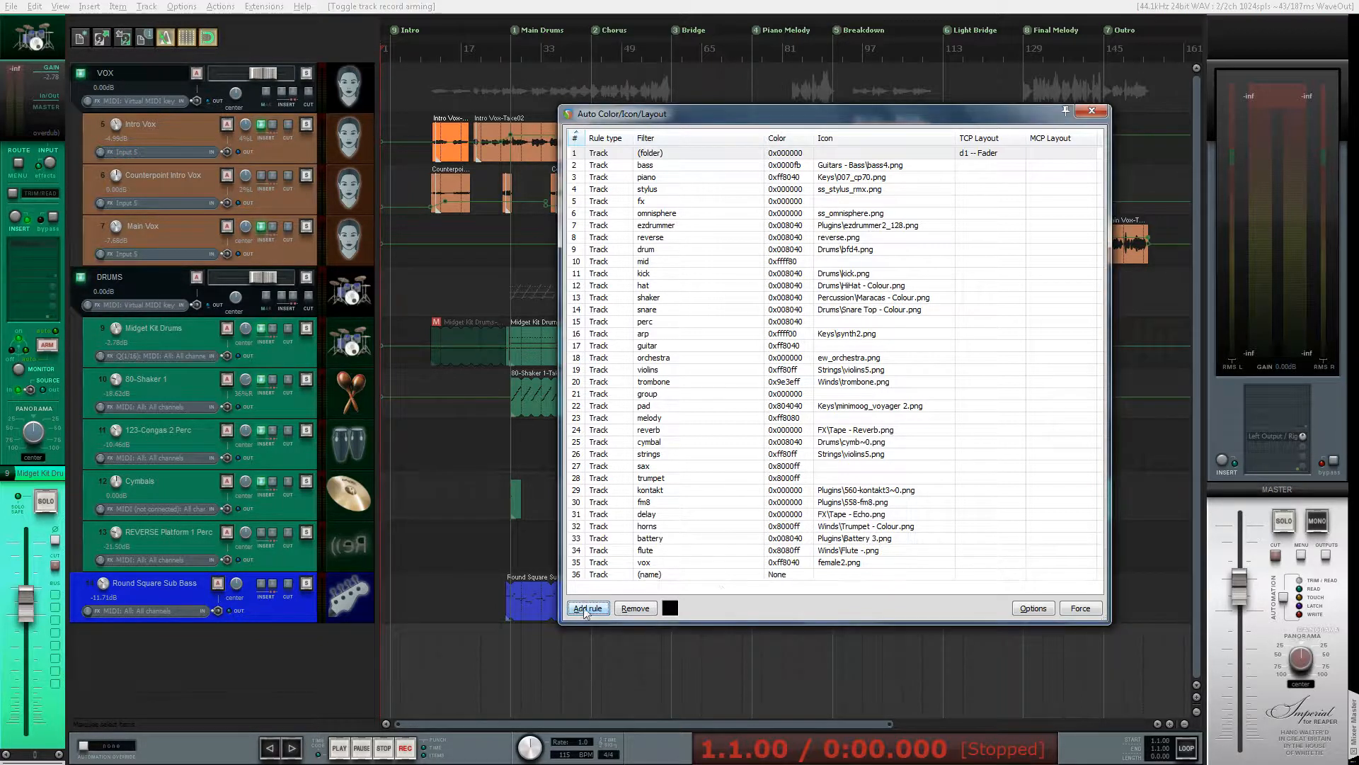
pyautogui.click(671, 576)
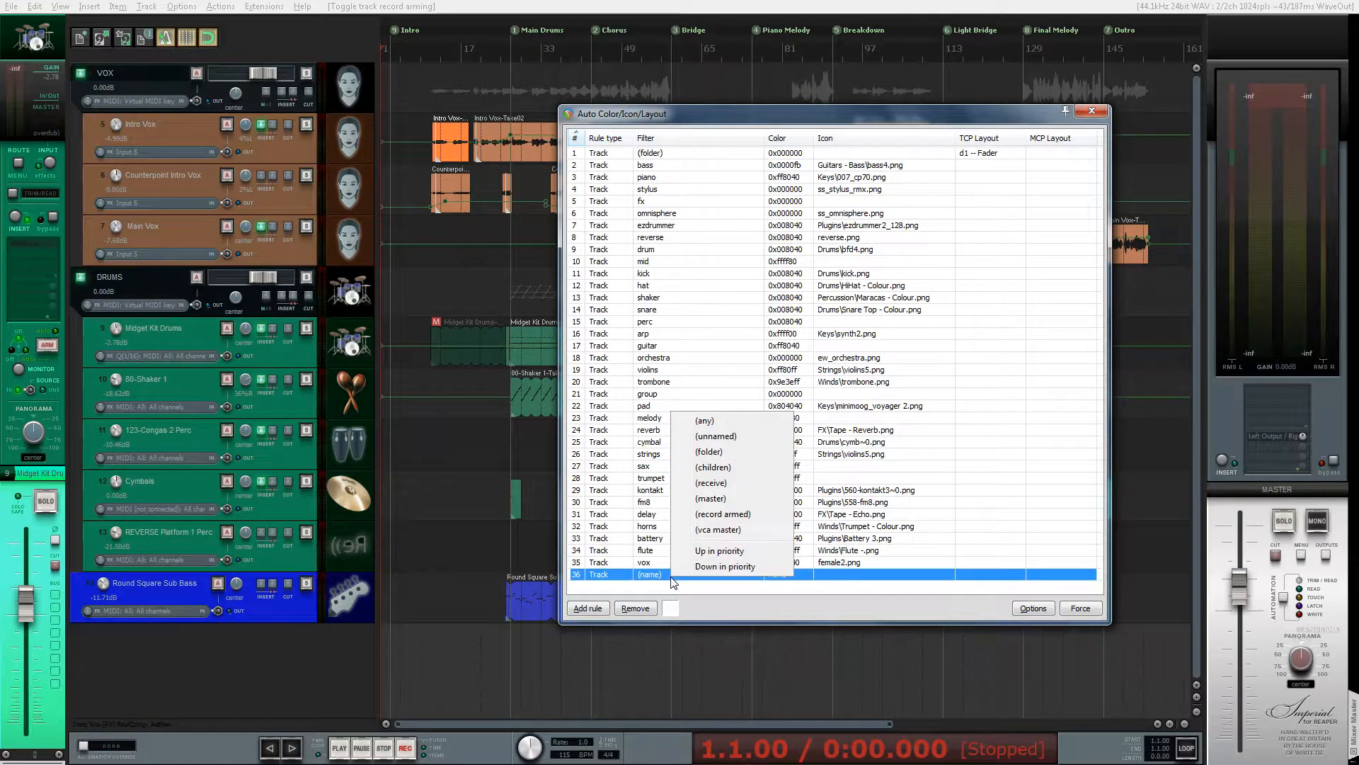
pyautogui.click(721, 515)
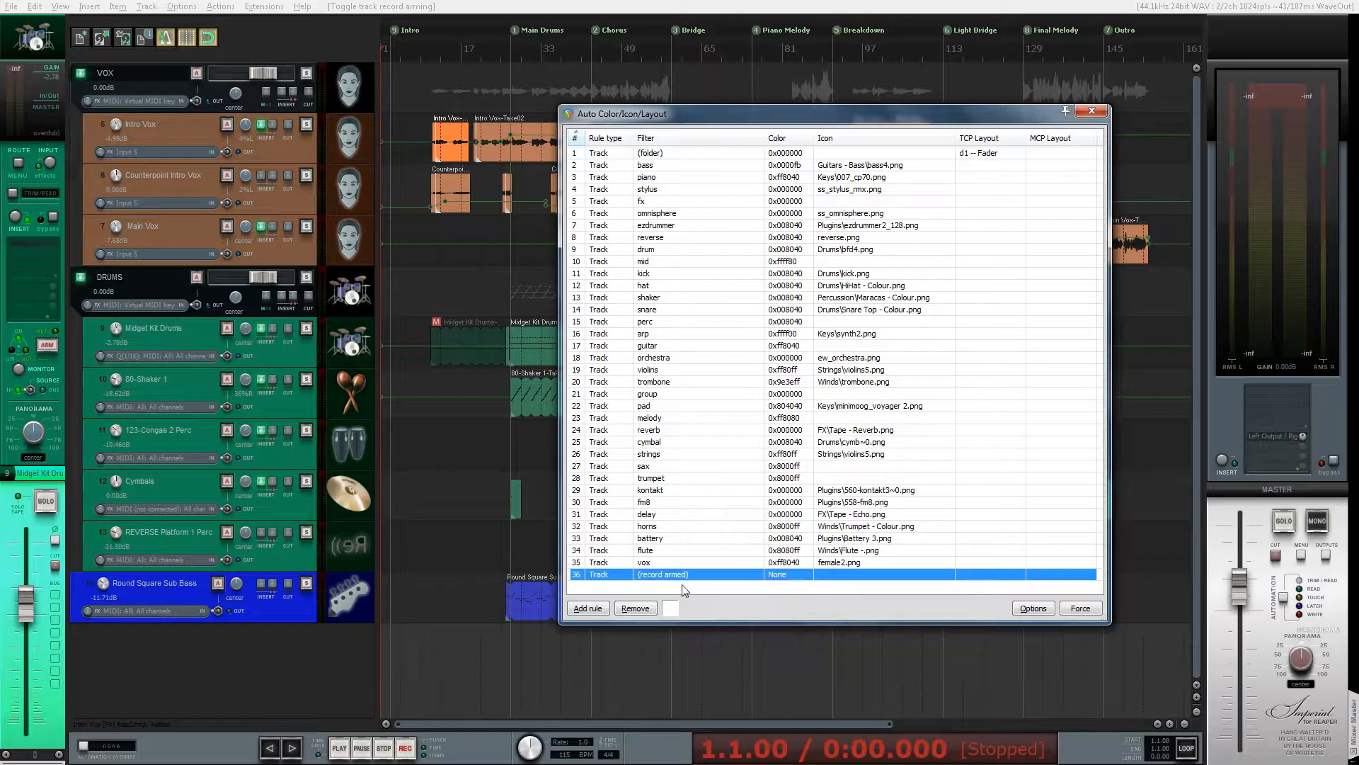
pyautogui.moveTo(680, 577); pyautogui.dragTo(660, 156)
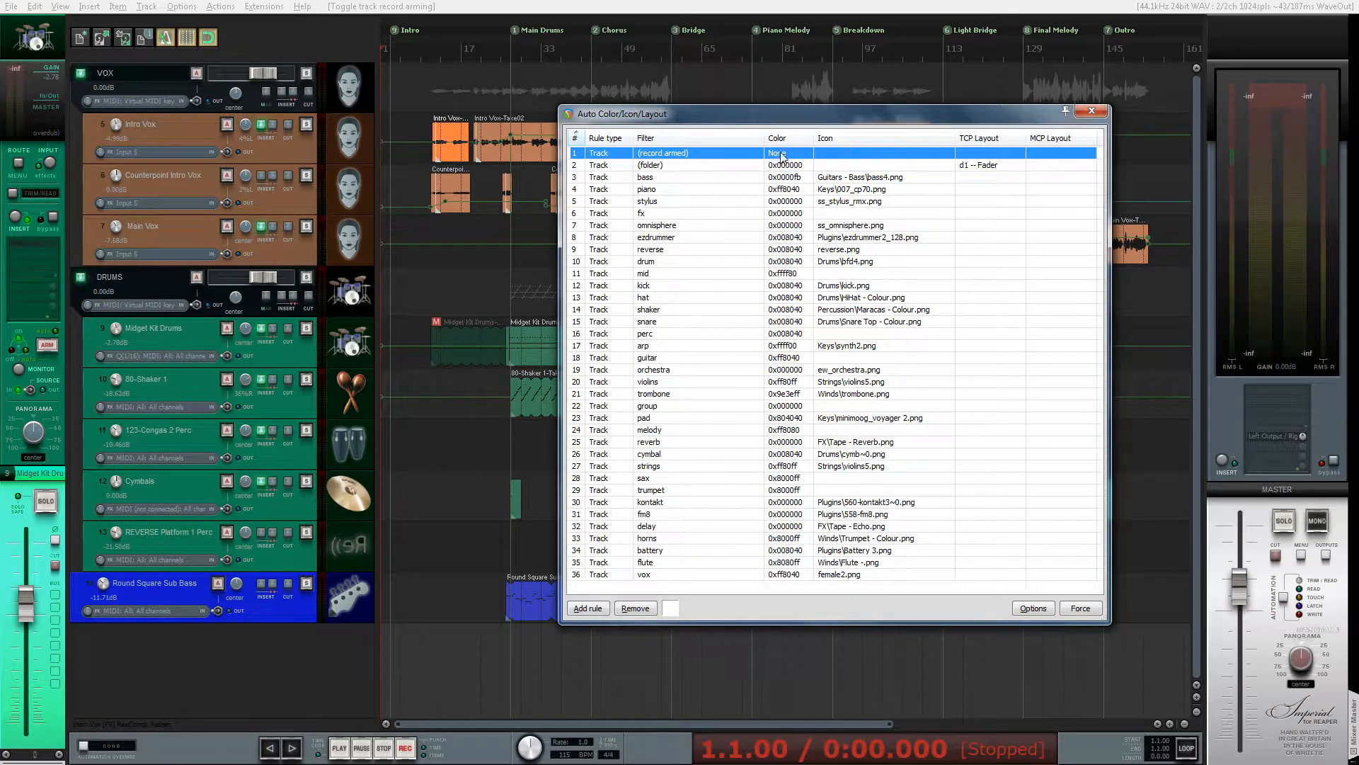
# Set the (record armed) rule's color to red and test it by arming and disarming the Intro Vox track.
pyautogui.click(670, 608)
pyautogui.click(581, 182)
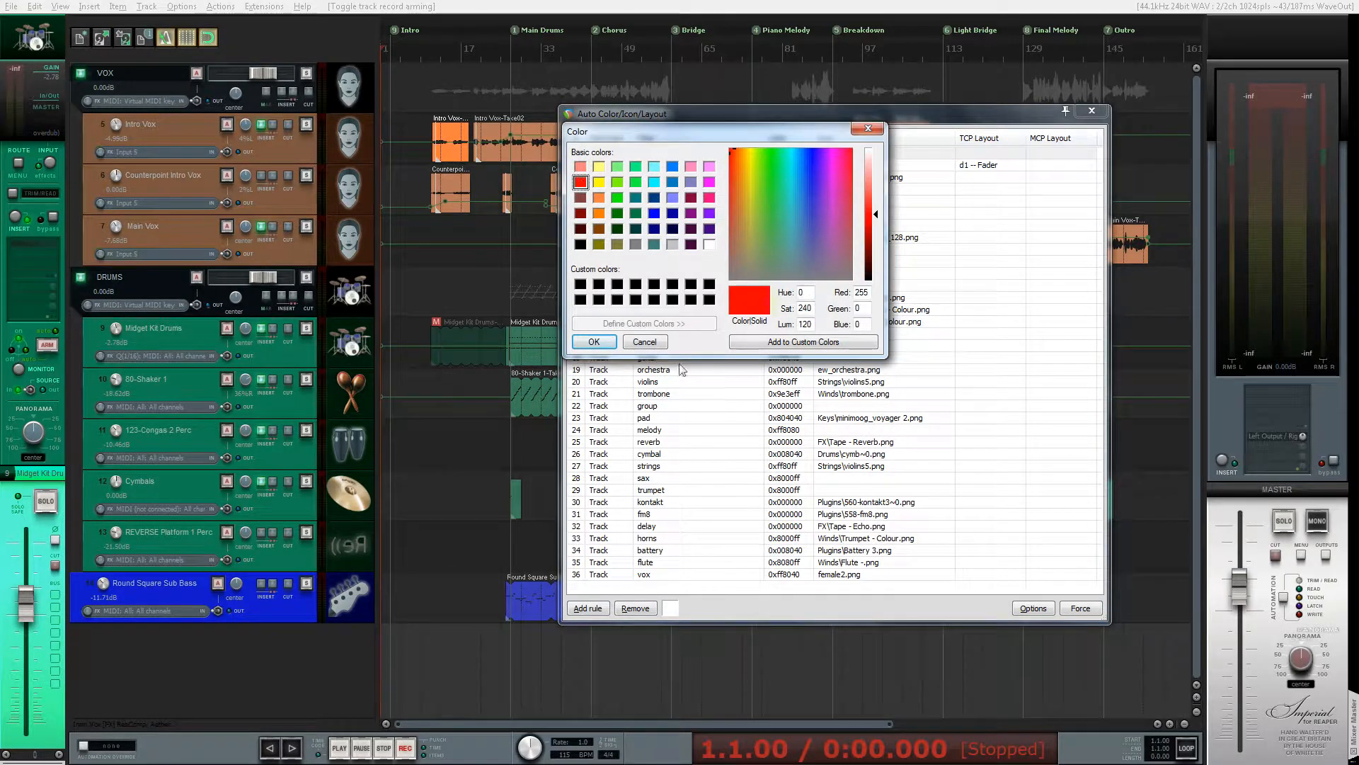
pyautogui.click(594, 342)
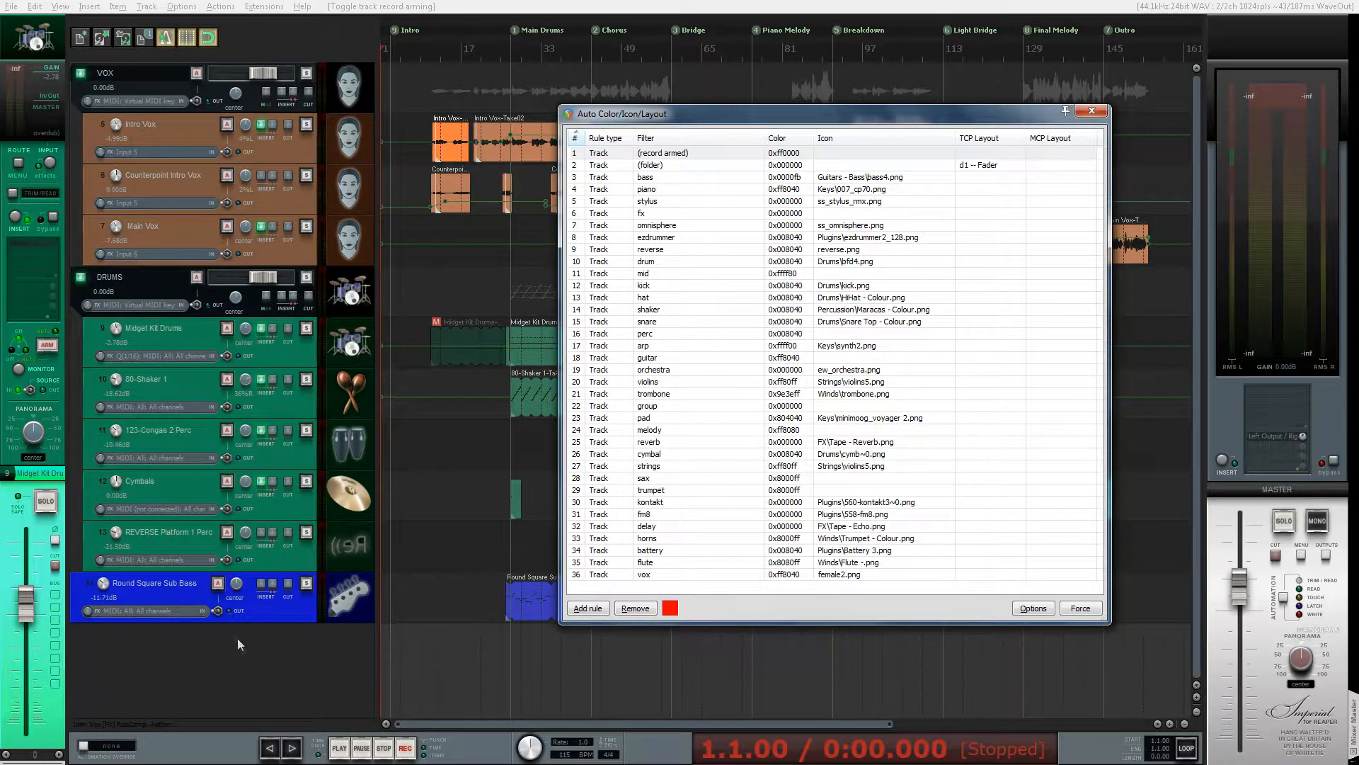
pyautogui.click(226, 126)
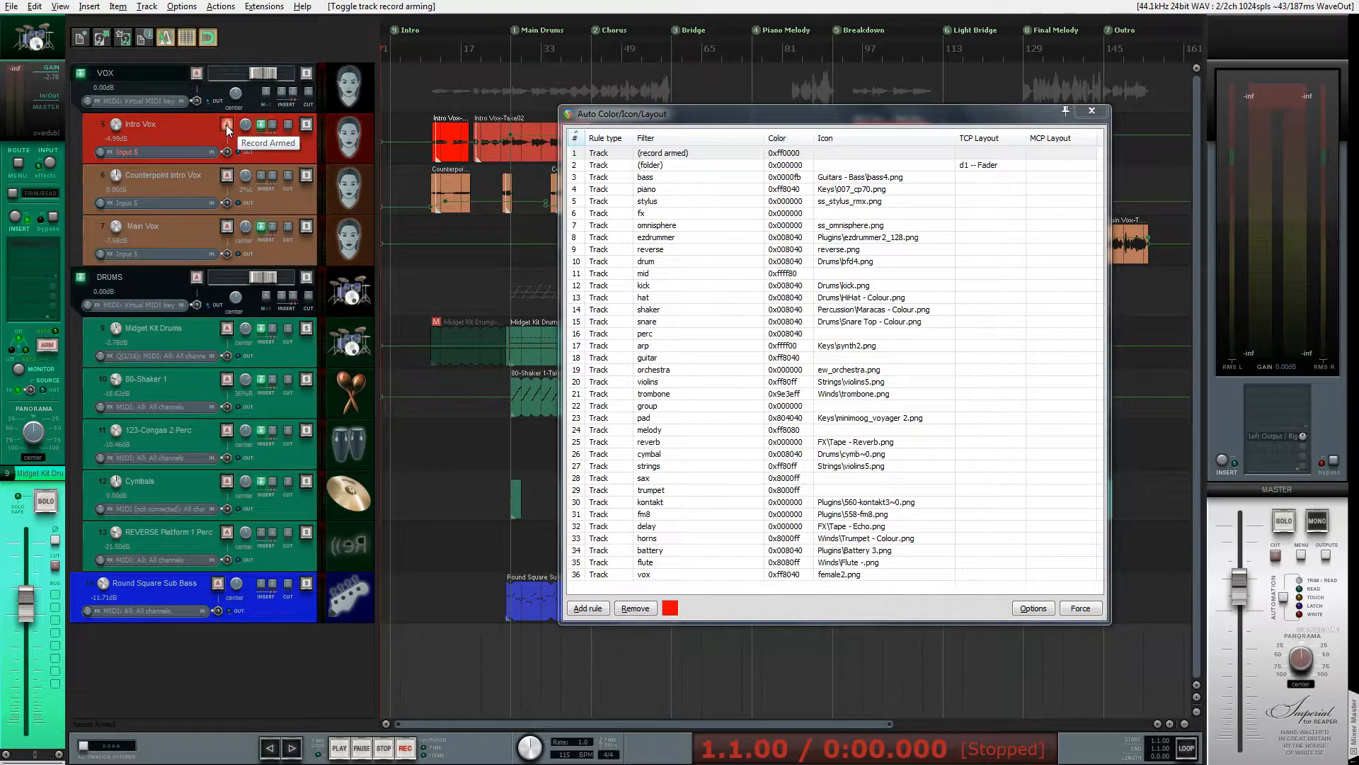
pyautogui.click(227, 126)
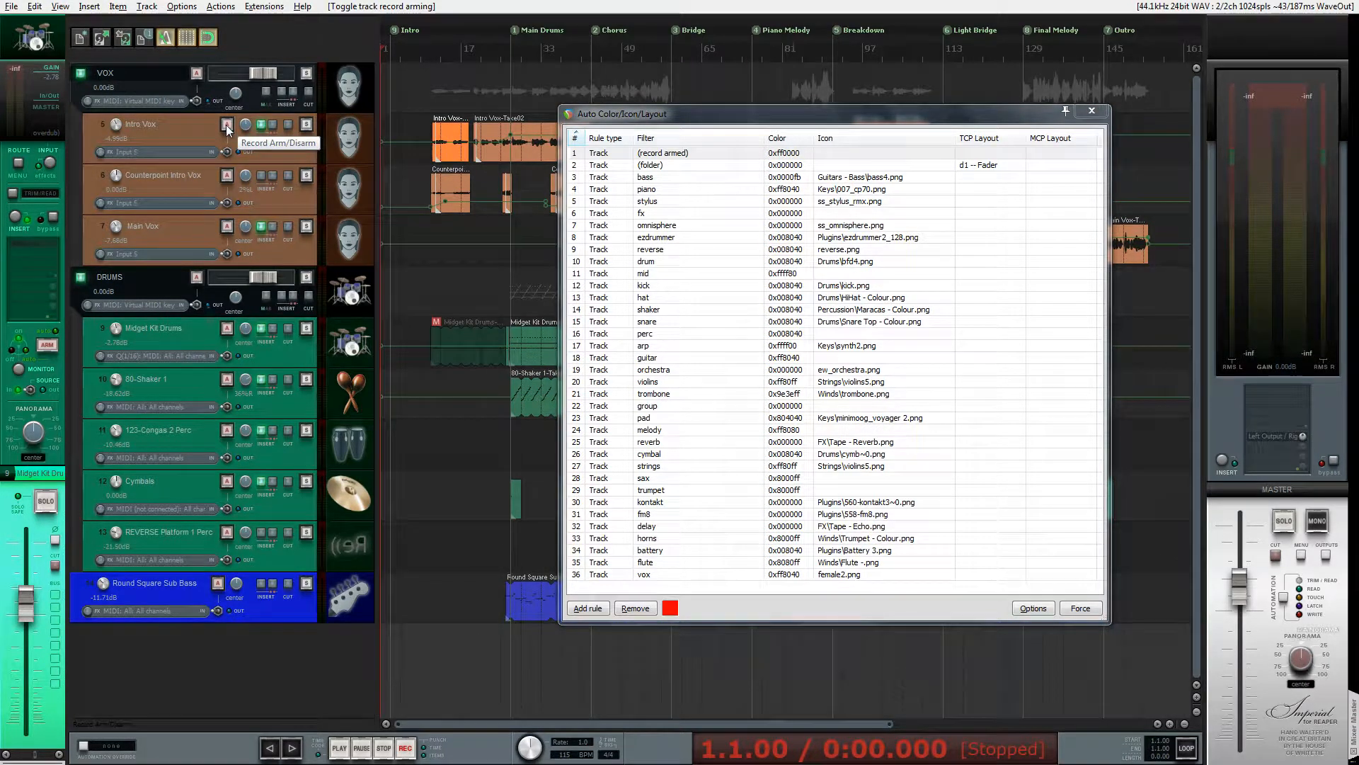
# Test the (record armed) rule by arming and disarming the Midget Kit Drums and Round Square Sub Bass tracks, and close the rules window.
pyautogui.click(227, 328)
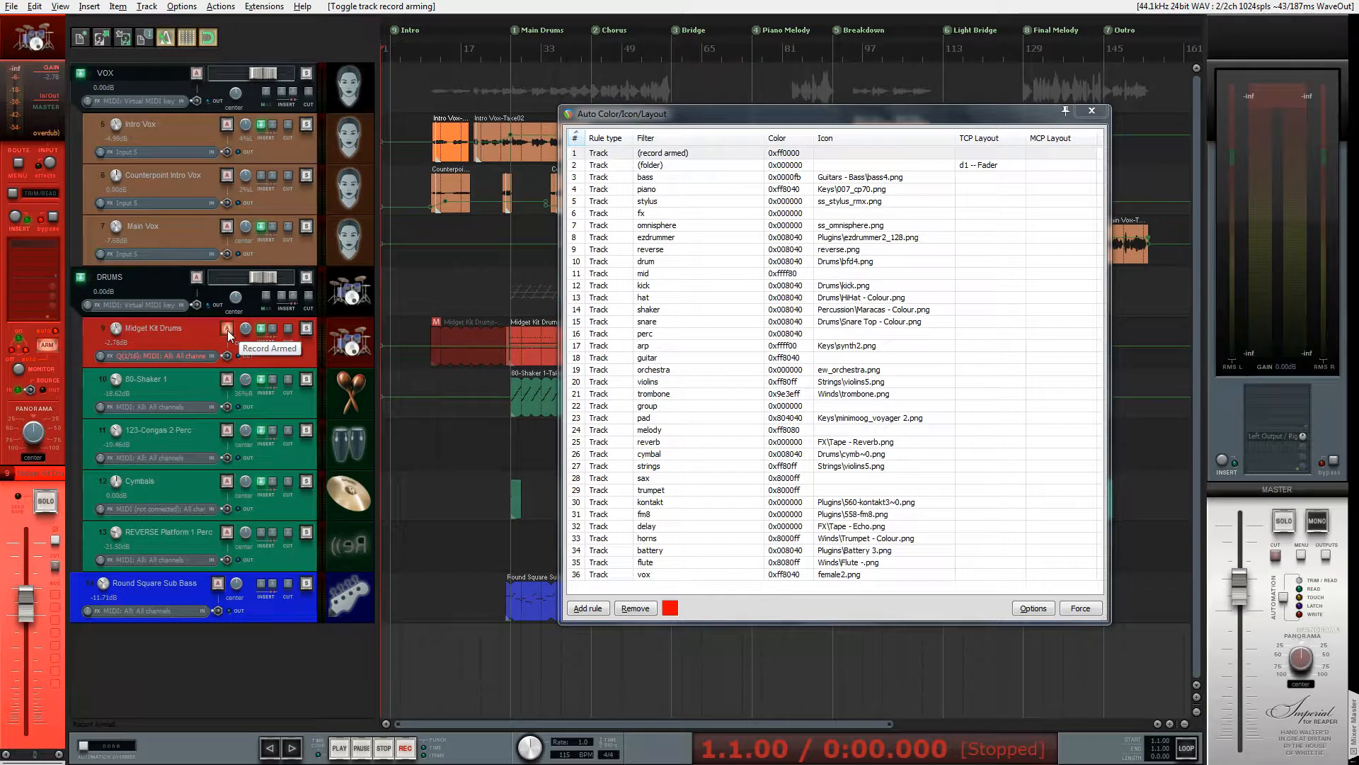
pyautogui.click(227, 329)
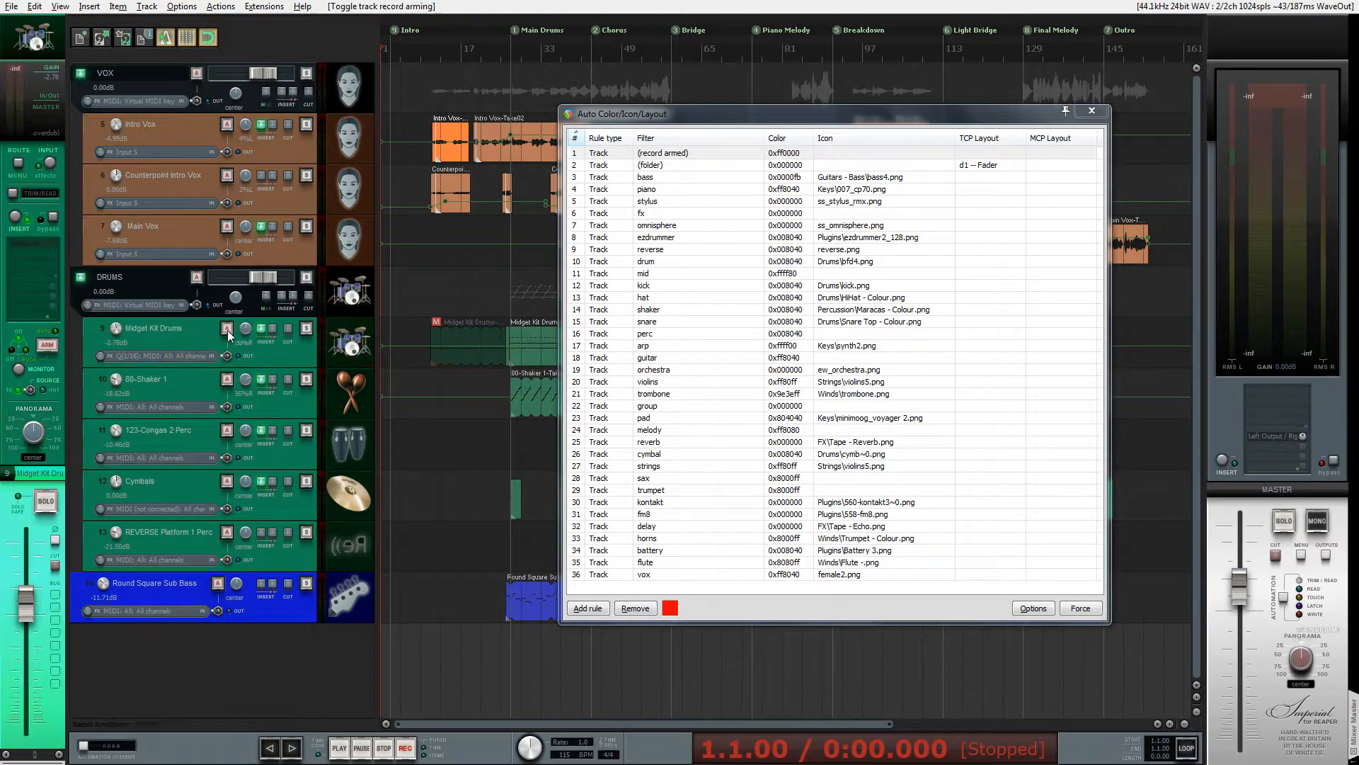
pyautogui.click(219, 585)
pyautogui.click(219, 589)
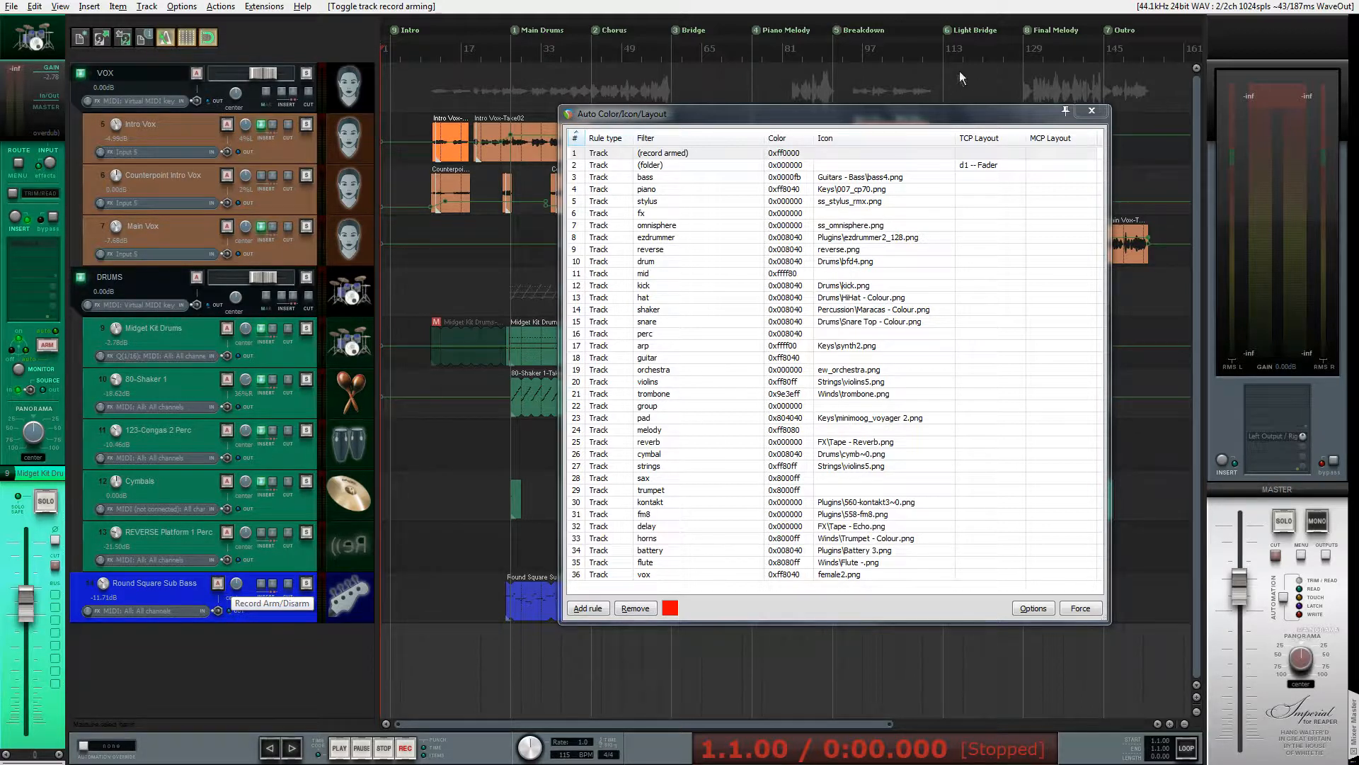
pyautogui.click(1092, 110)
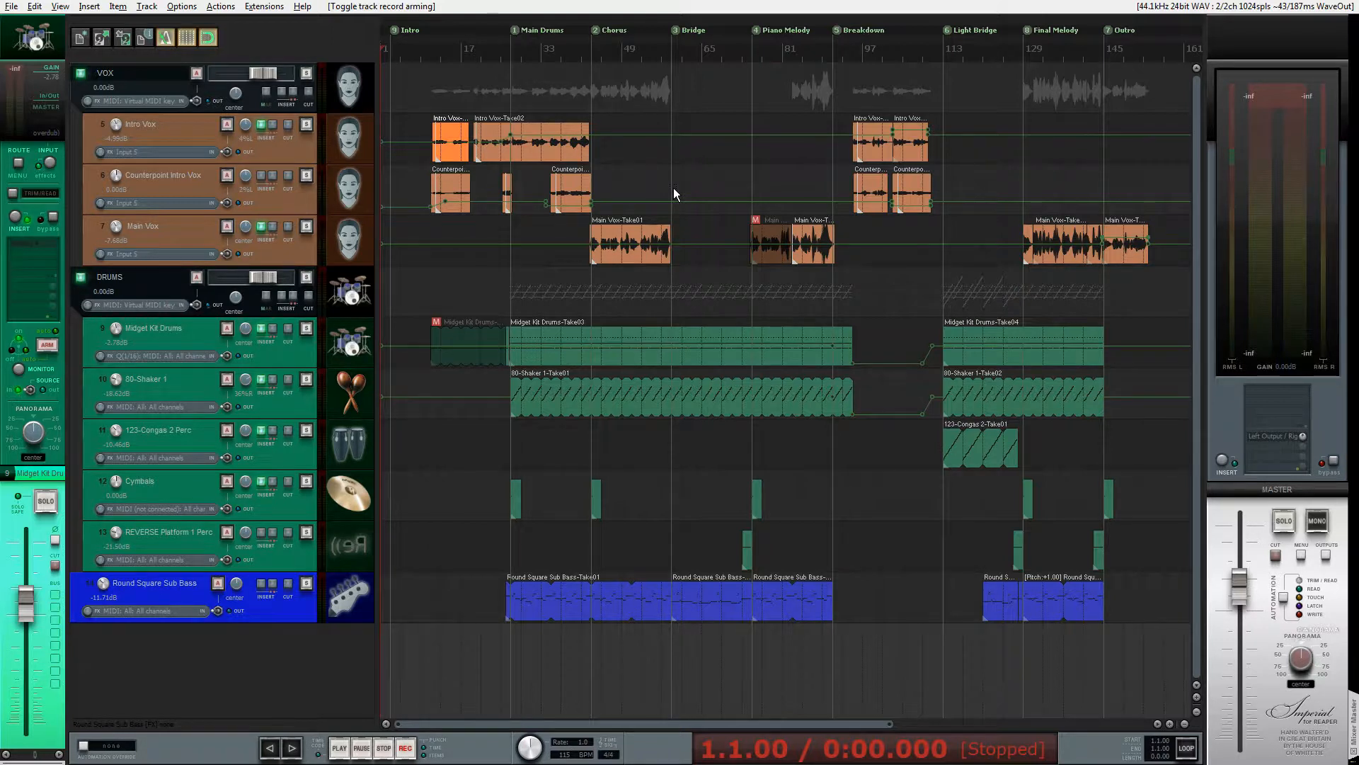
# Open the Peaks/Waveforms appearance preferences and position the window so the tracks and media items can be seen.
pyautogui.hotkey('ctrl', 'p')
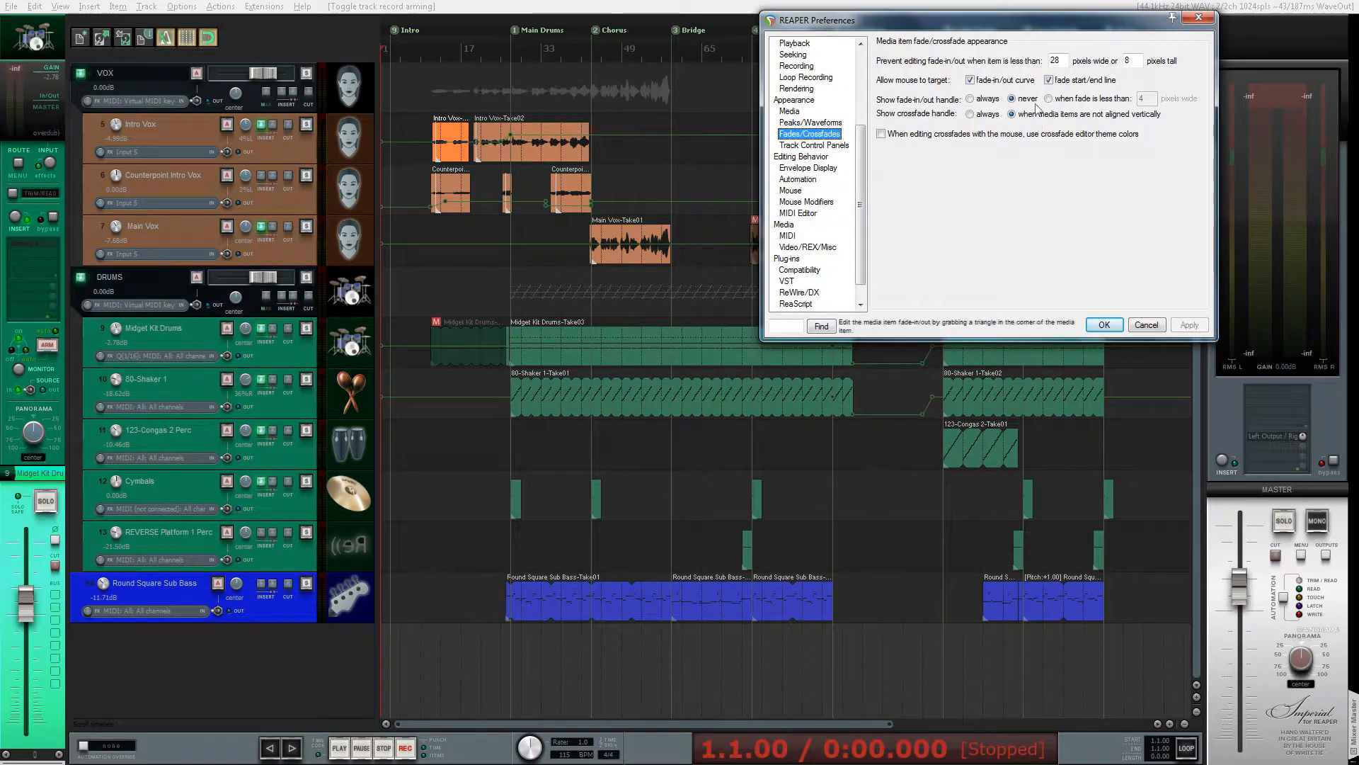
pyautogui.moveTo(1001, 27); pyautogui.dragTo(901, 243)
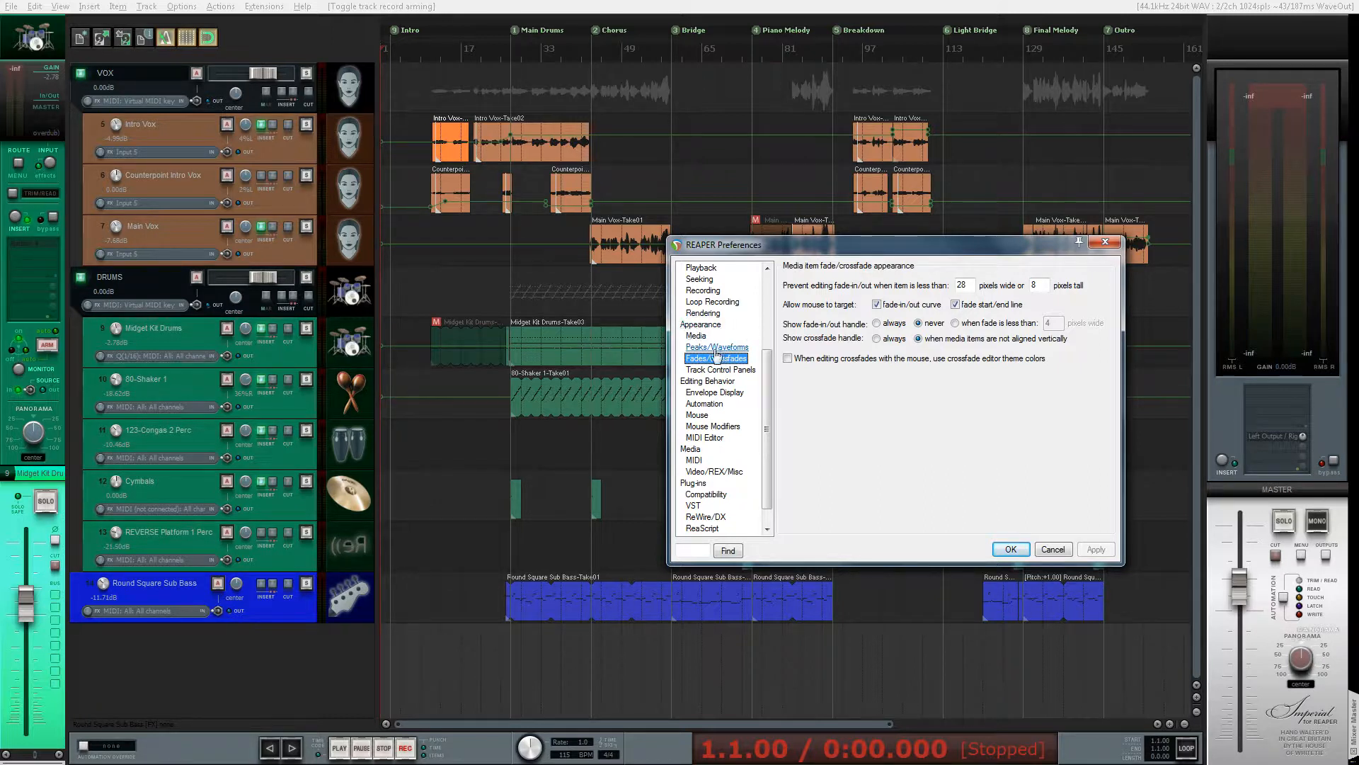
pyautogui.click(717, 347)
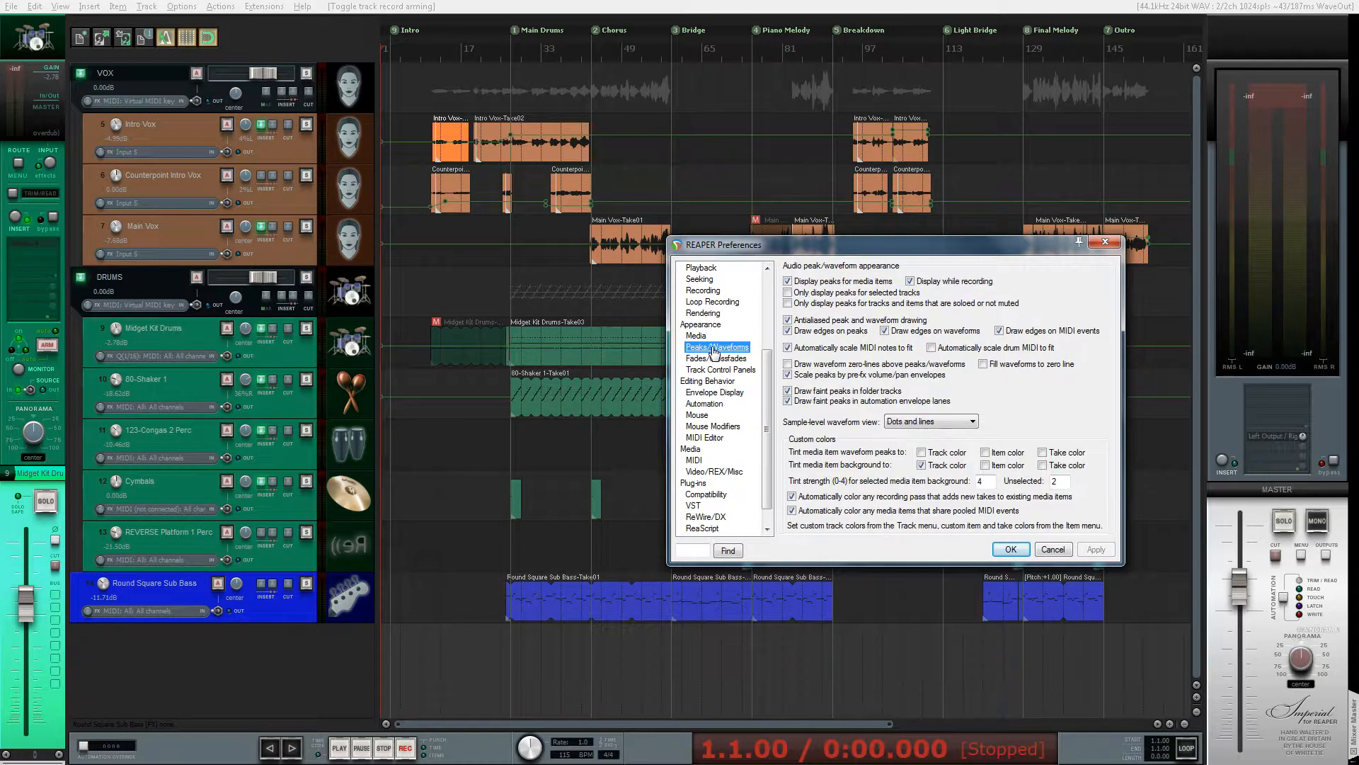
pyautogui.moveTo(840, 252); pyautogui.dragTo(886, 185)
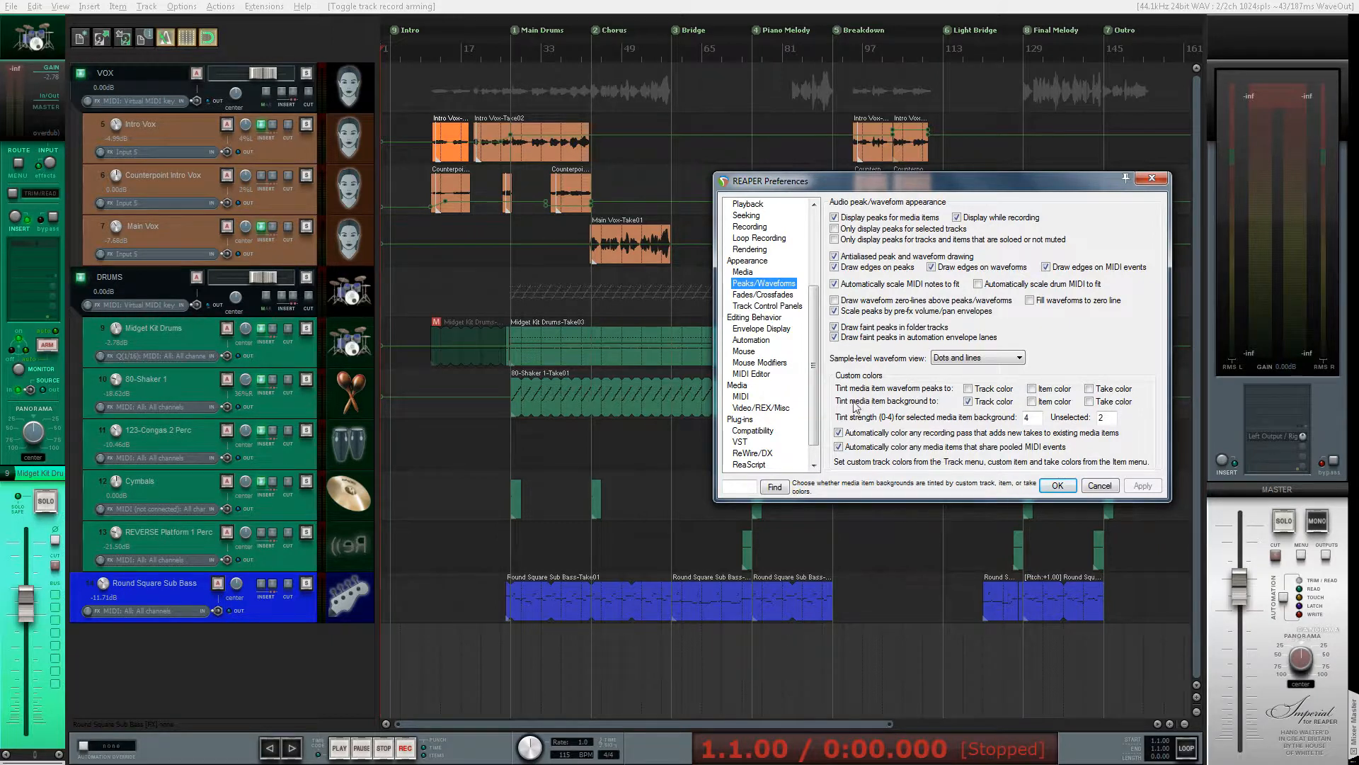
# Try media item backgrounds without the track color tint, and restore the tint.
pyautogui.click(968, 401)
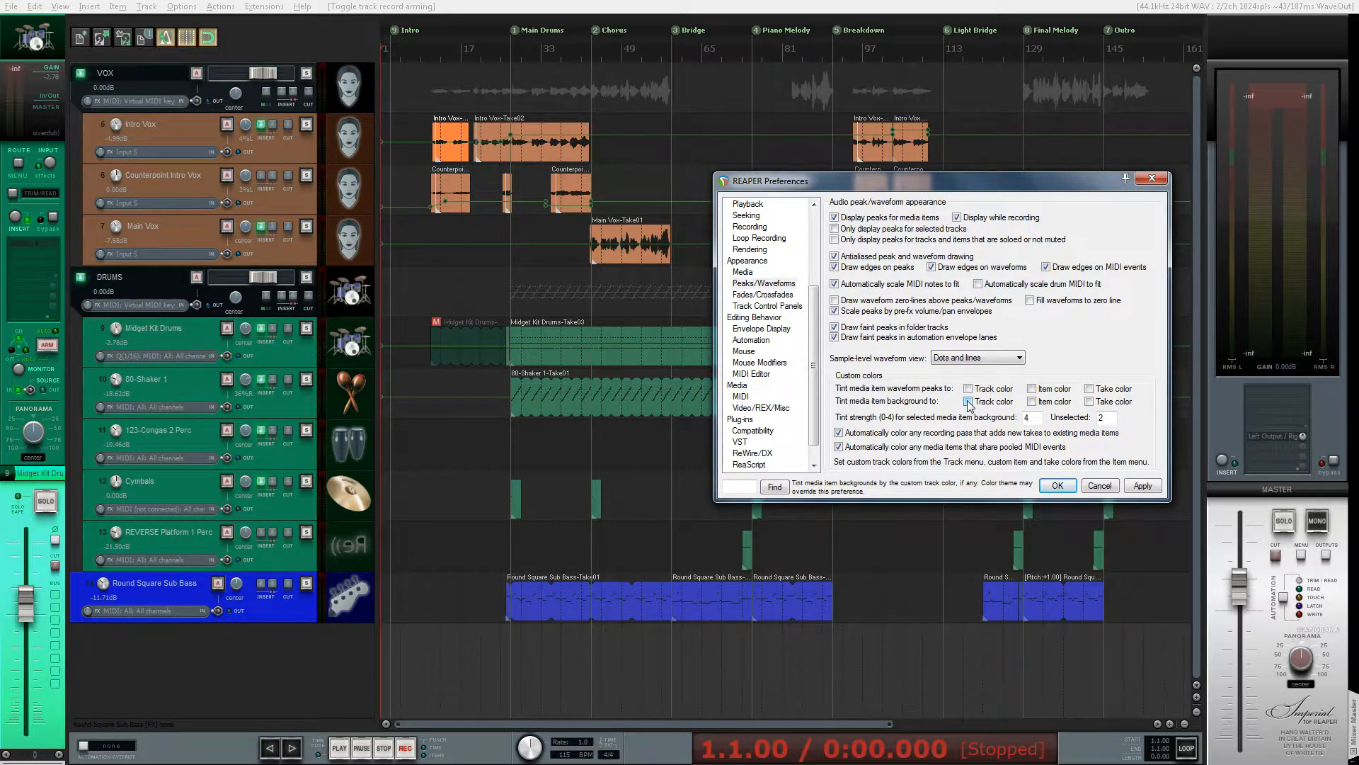
pyautogui.click(1143, 485)
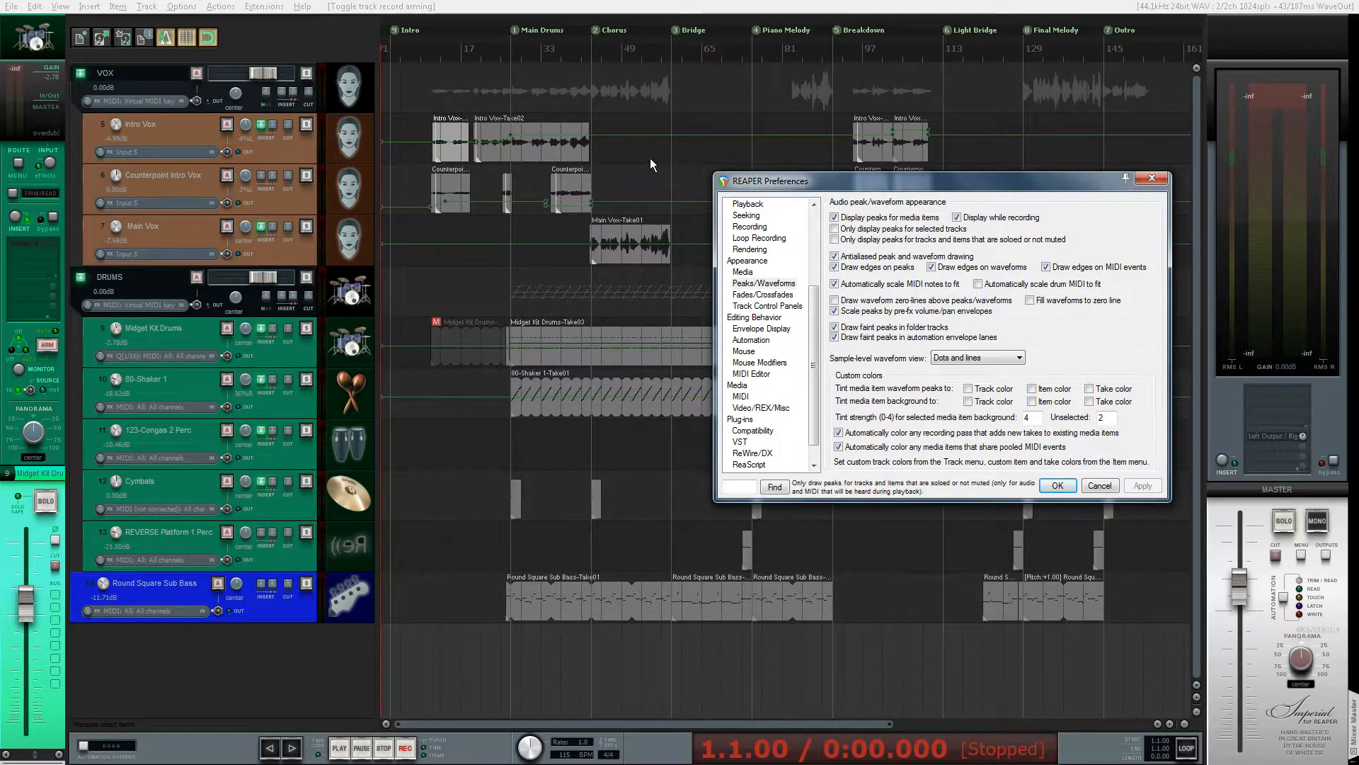
pyautogui.click(968, 402)
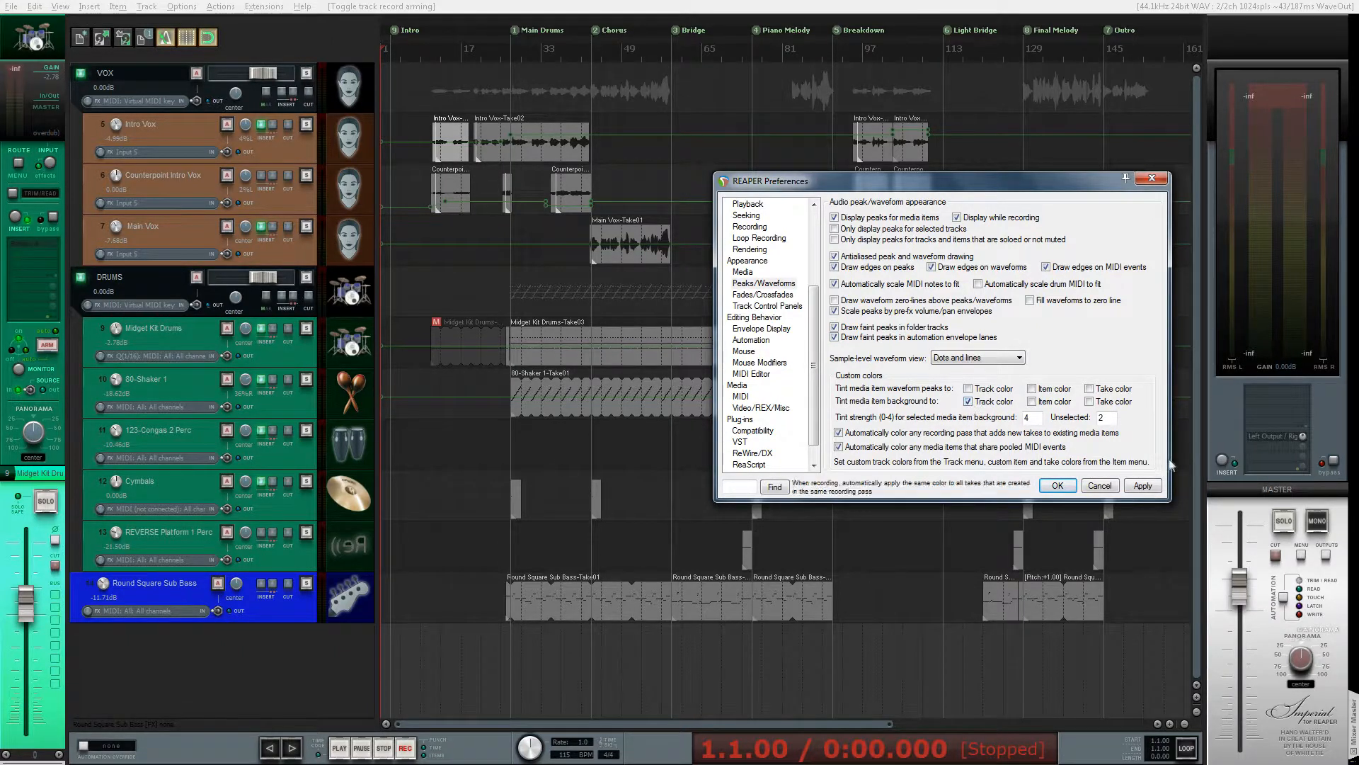
pyautogui.click(1143, 485)
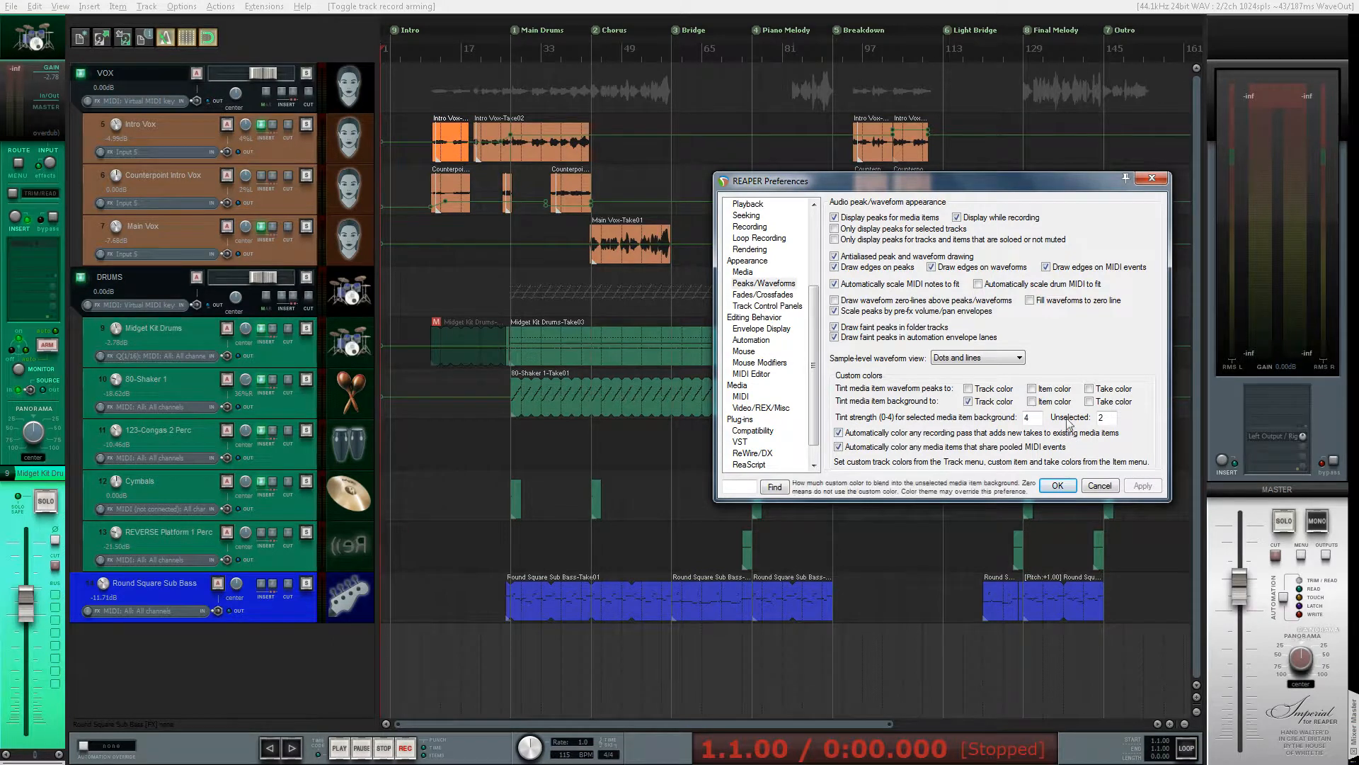
# Tint media item waveform peaks with the track color instead of the item backgrounds, and apply the change.
pyautogui.click(969, 402)
pyautogui.click(969, 389)
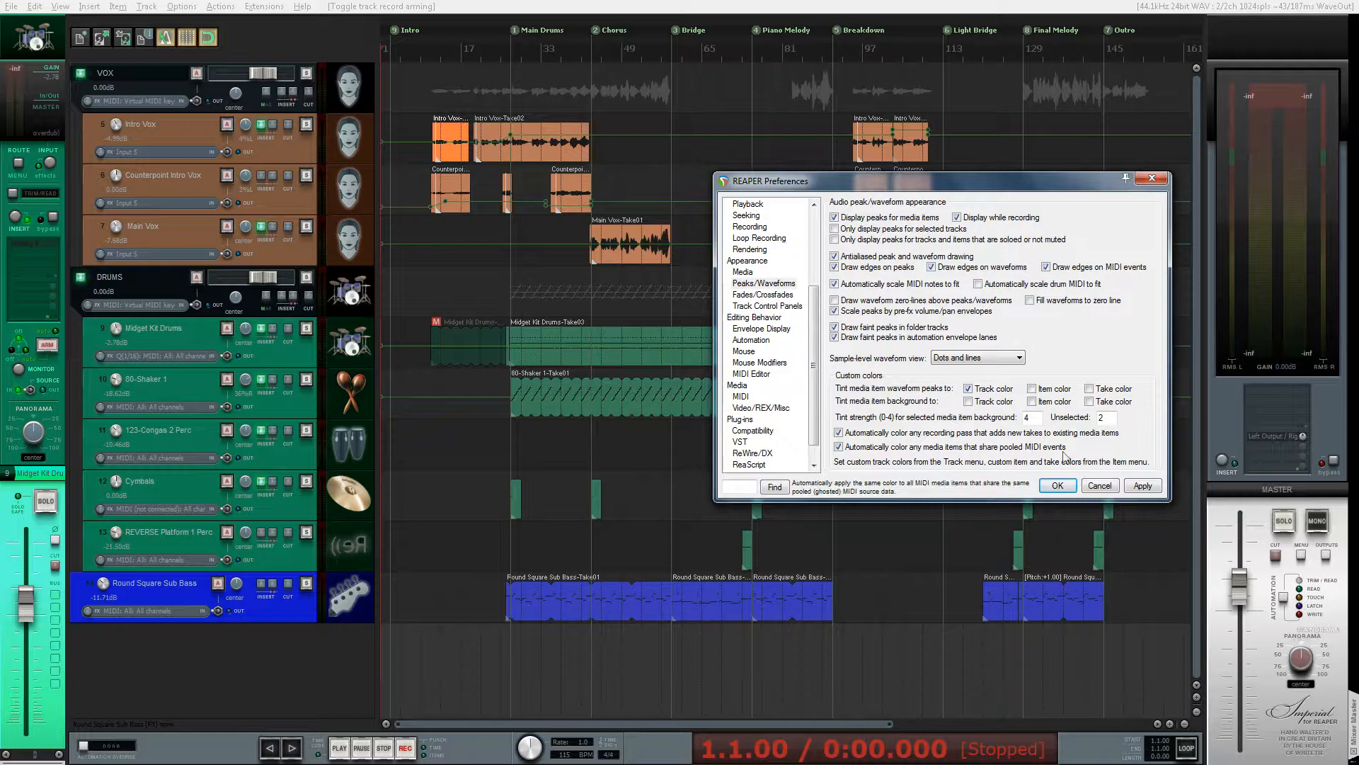
pyautogui.click(1142, 485)
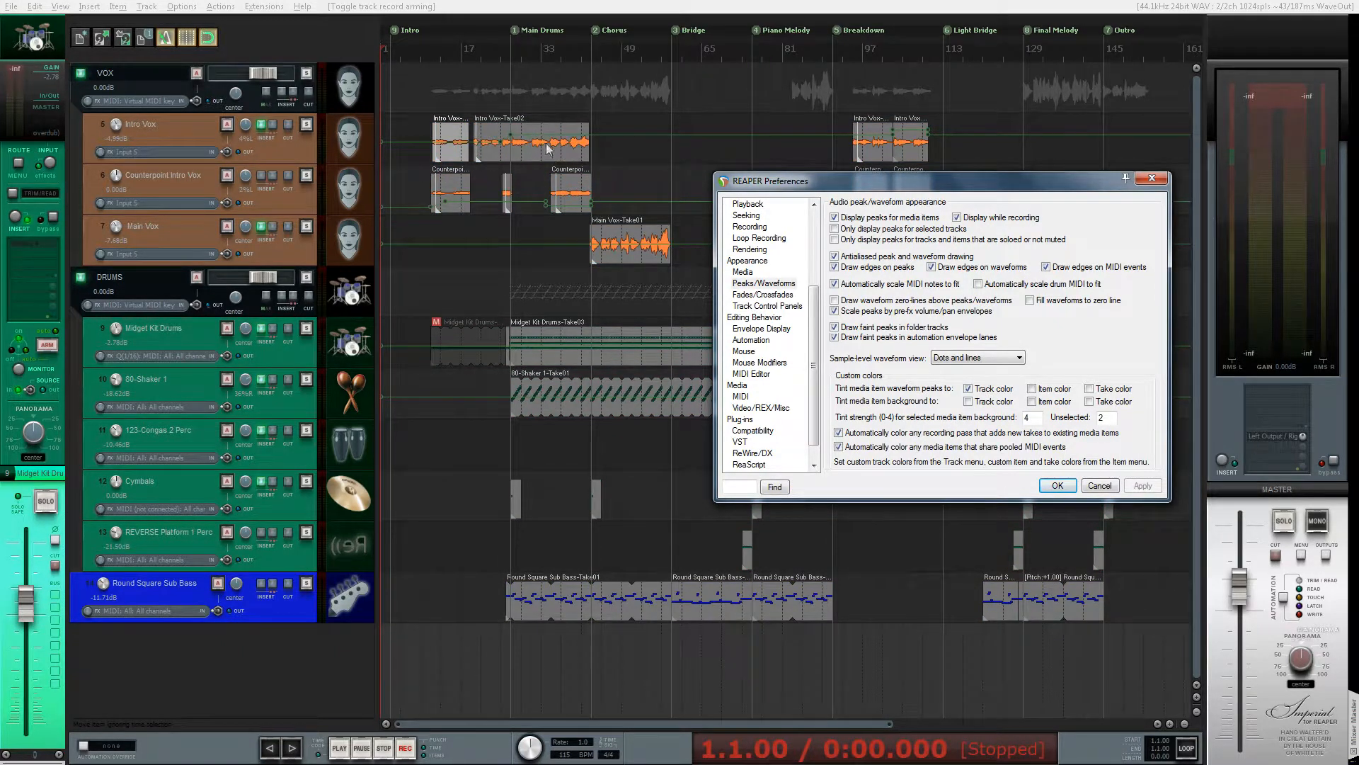
# Enable the track color tint for media item backgrounds alongside the peaks and examine the first Intro Vox item up close.
pyautogui.click(969, 402)
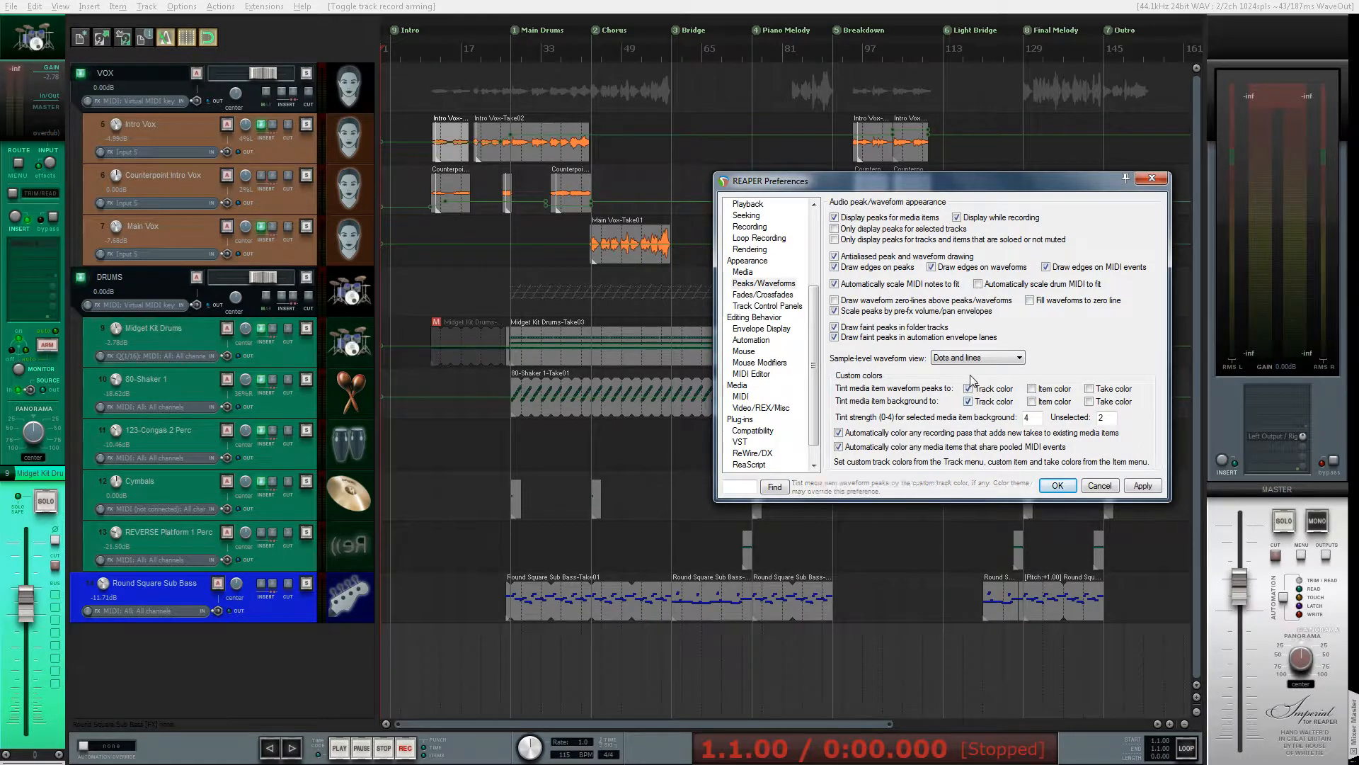
pyautogui.click(1150, 489)
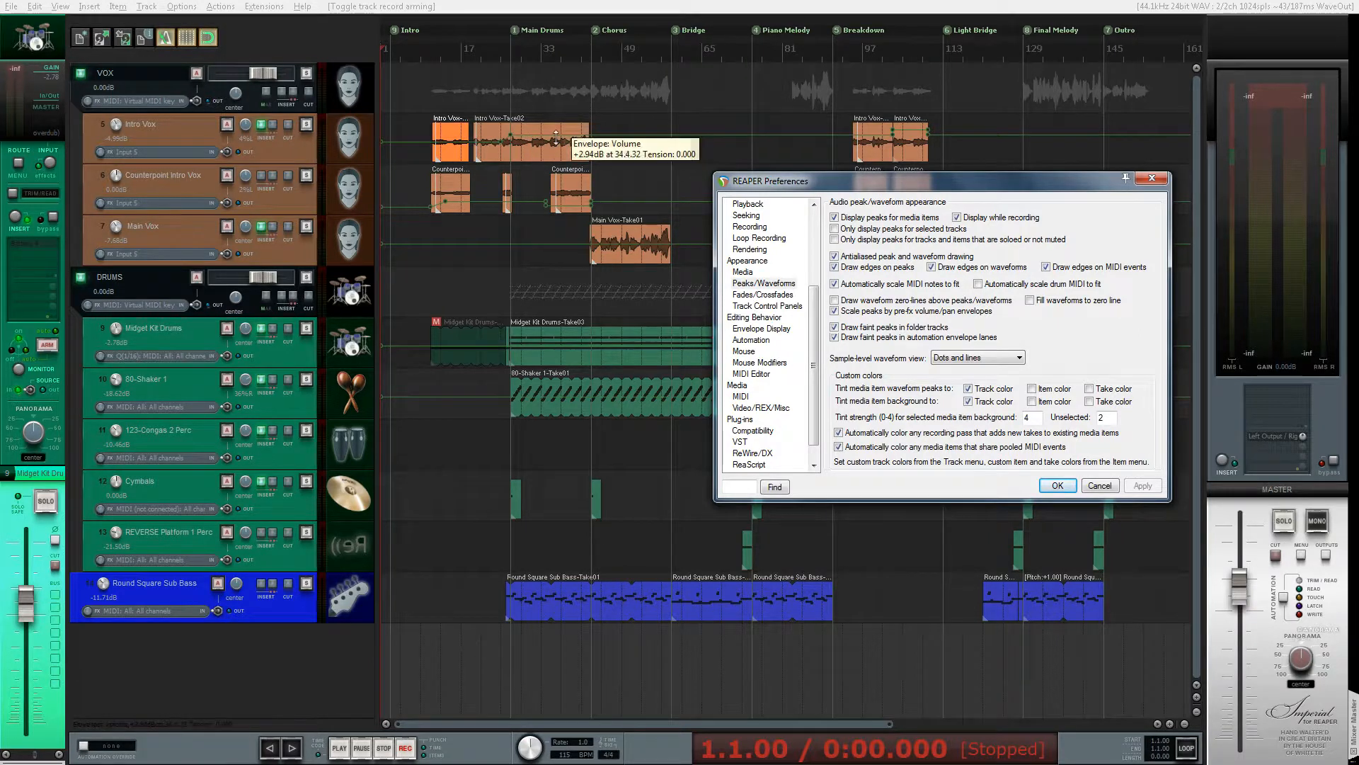
pyautogui.click(454, 152)
pyautogui.press('z')
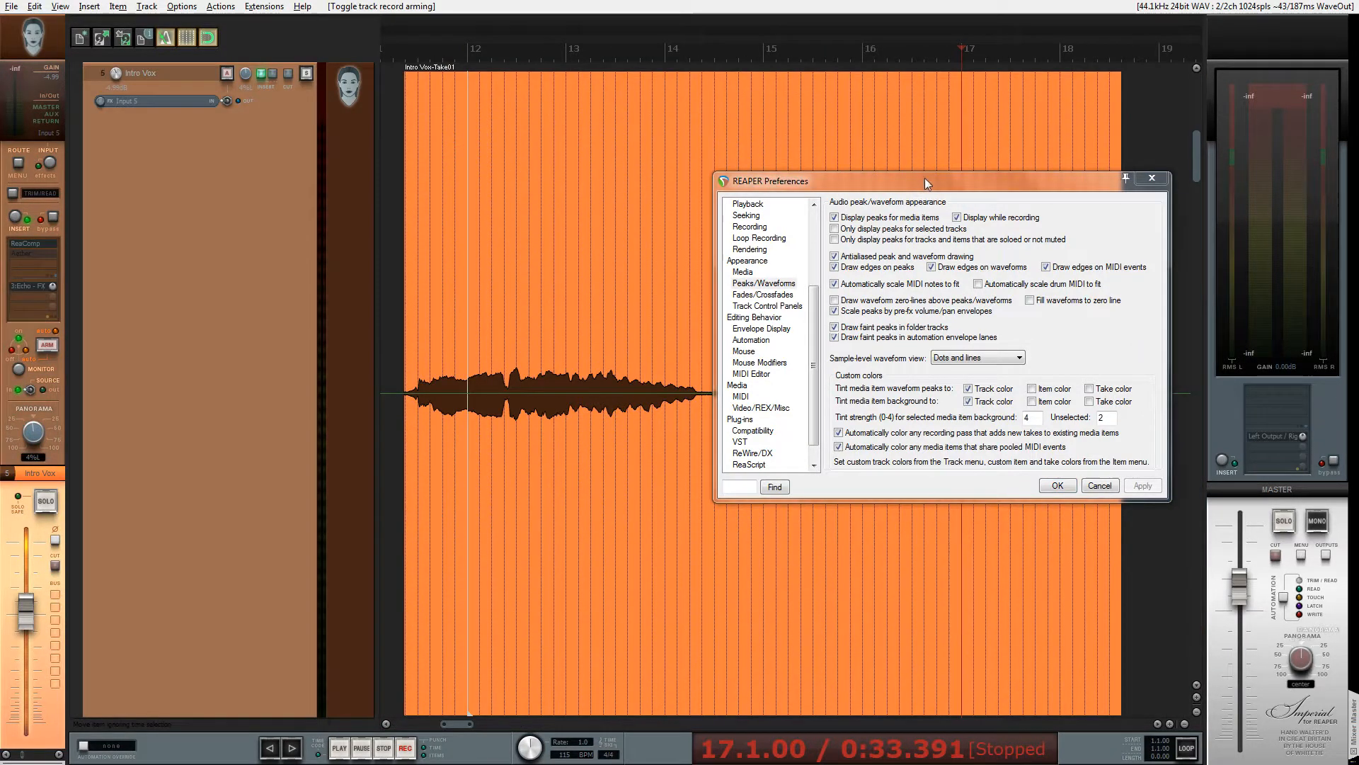
pyautogui.moveTo(925, 177); pyautogui.dragTo(970, 116)
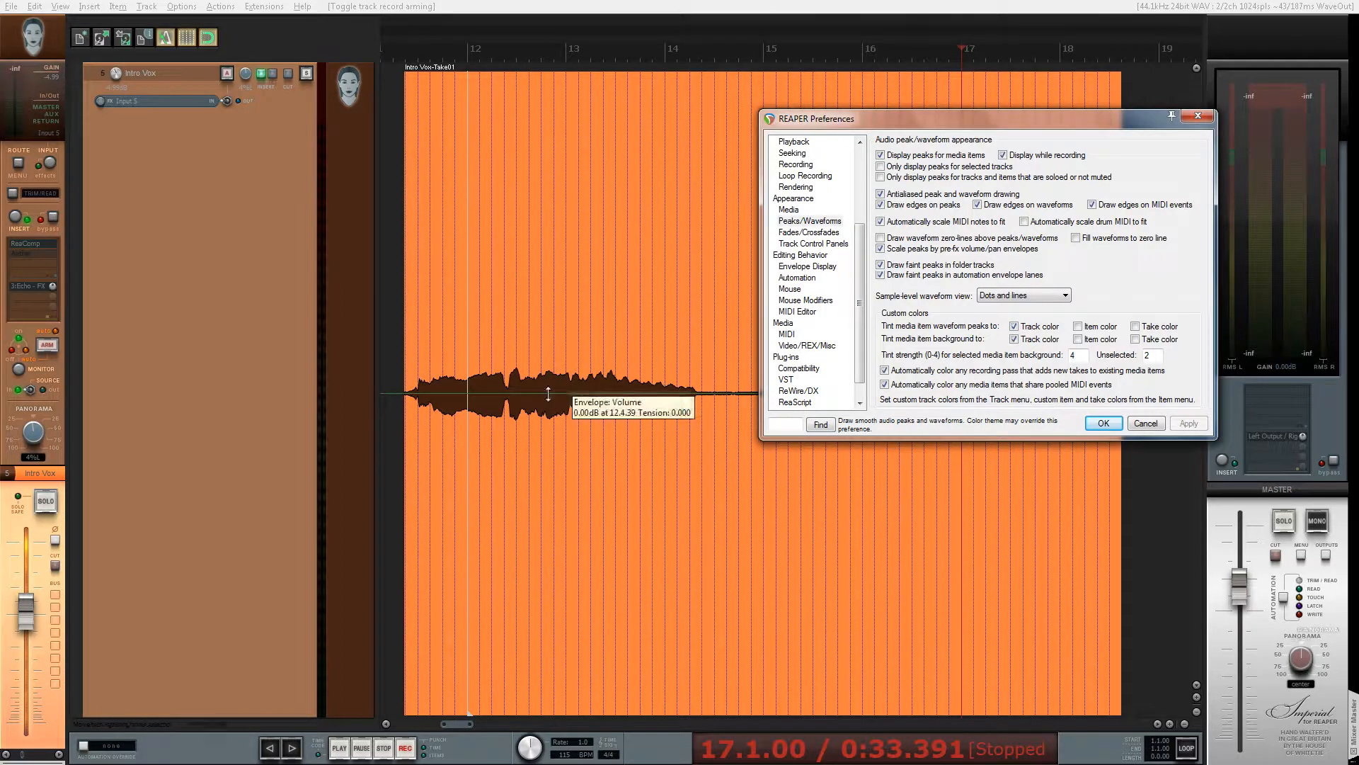
# Turn off the track color tint for waveform peaks and return to the full arrangement.
pyautogui.click(1014, 327)
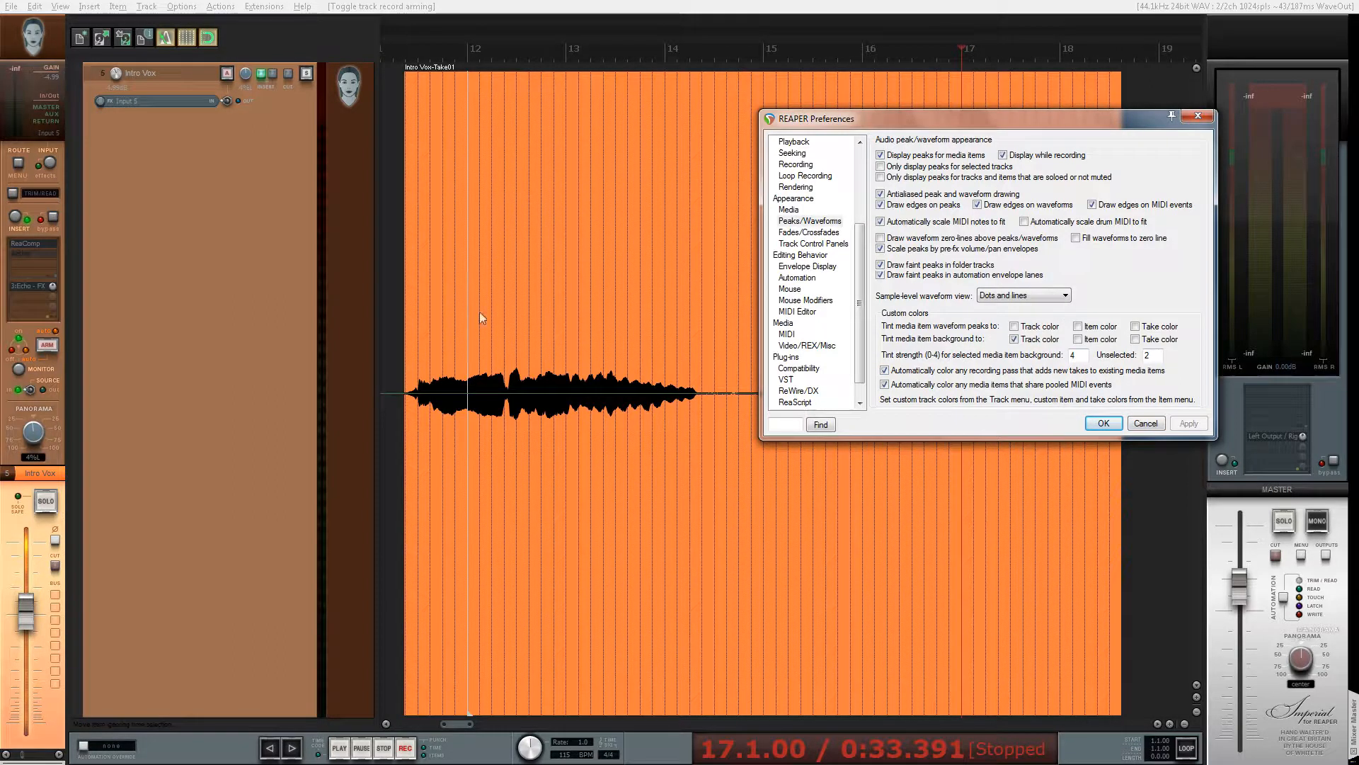
pyautogui.click(508, 308)
pyautogui.press('`')
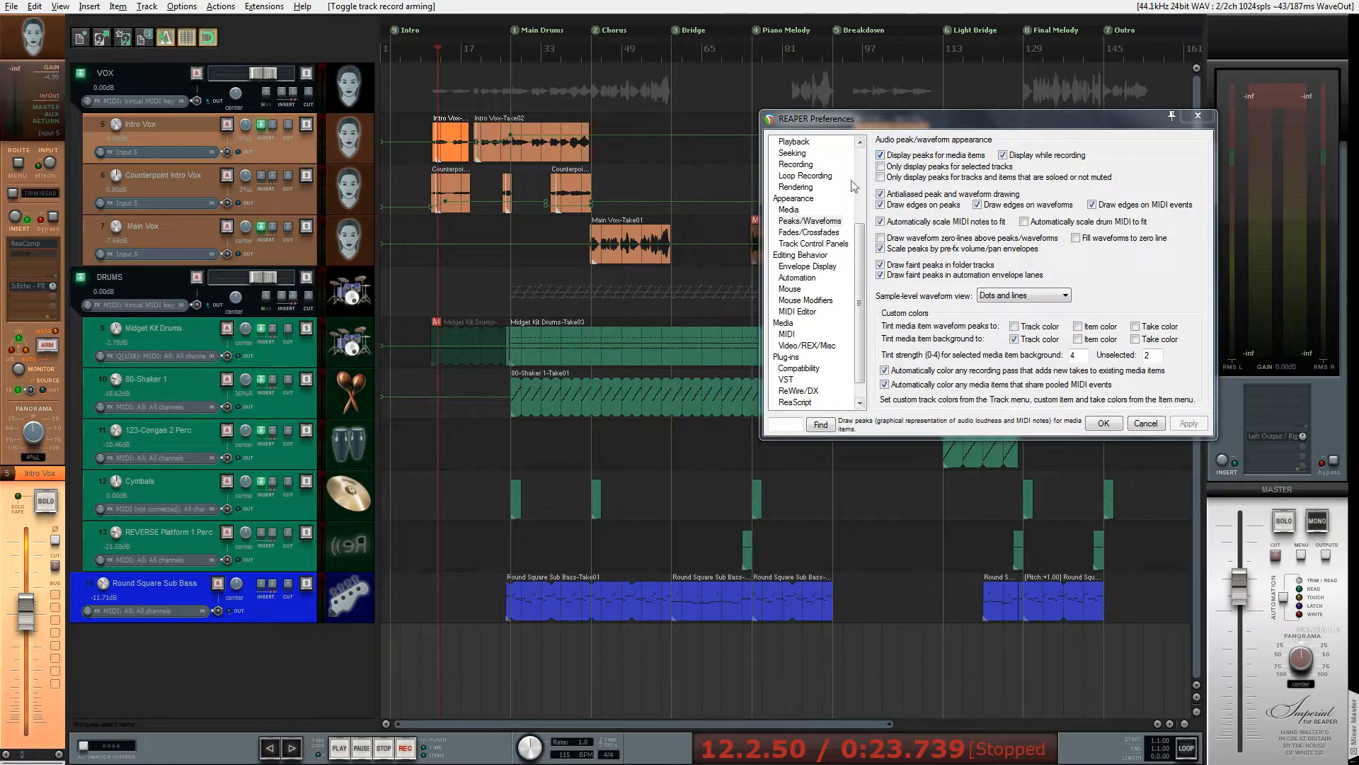
# In the Track Control Panels preferences, disable tinted track panel backgrounds and custom track colors for track label backgrounds, applying each change.
pyautogui.click(803, 243)
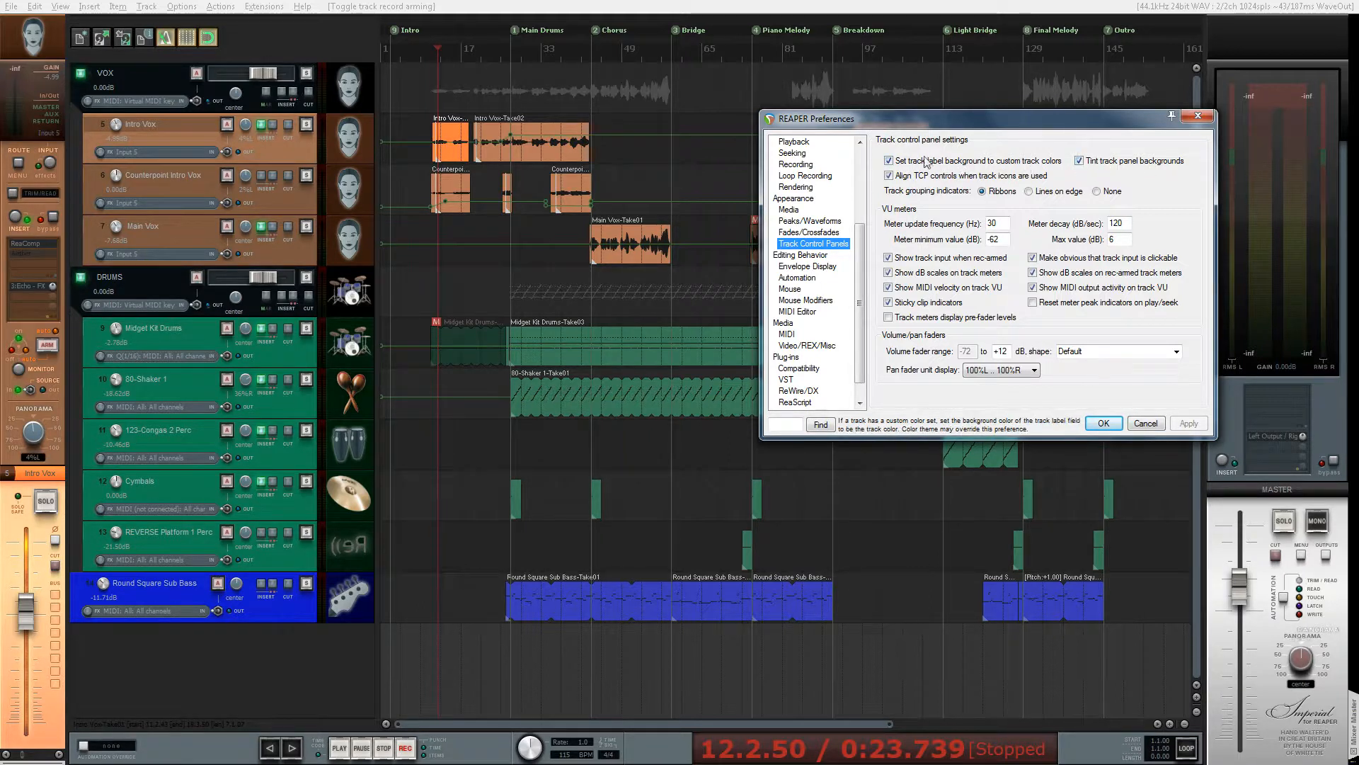
pyautogui.click(1080, 161)
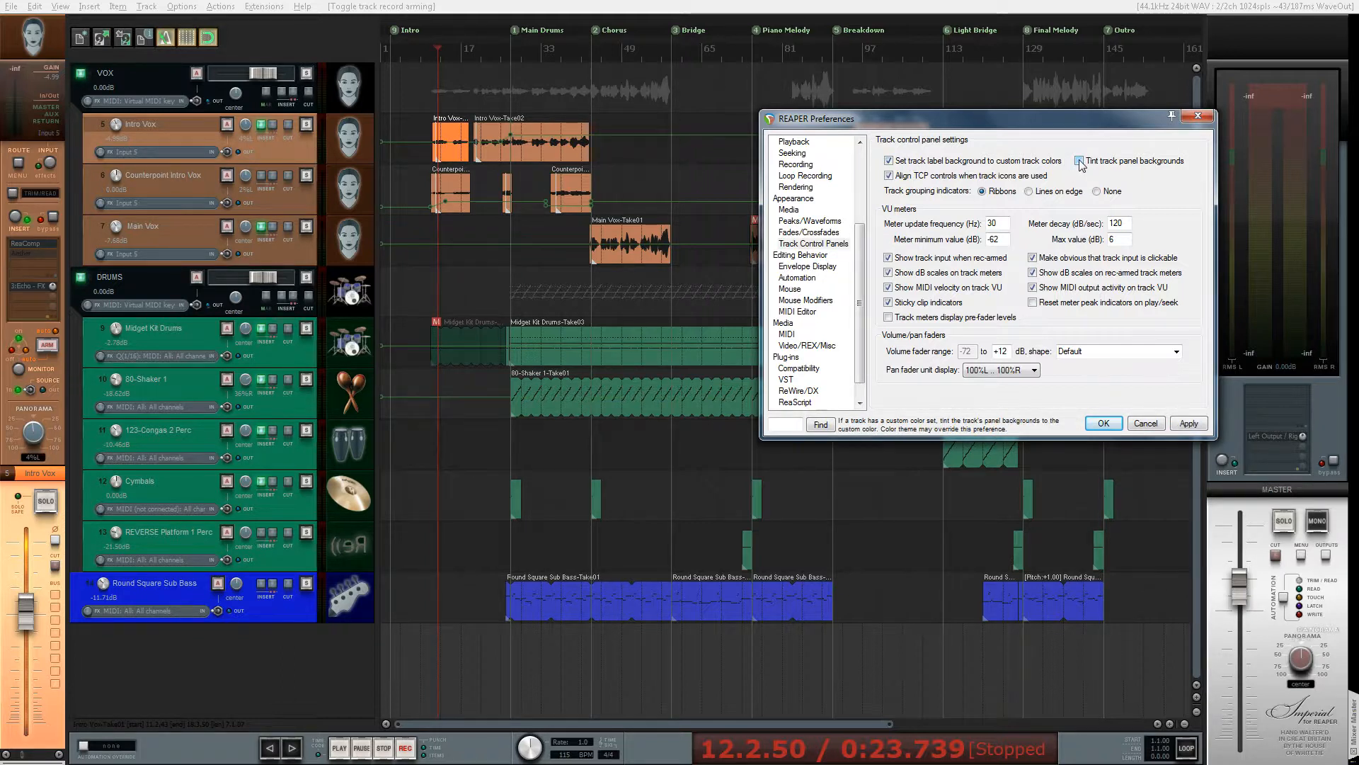
pyautogui.click(1188, 423)
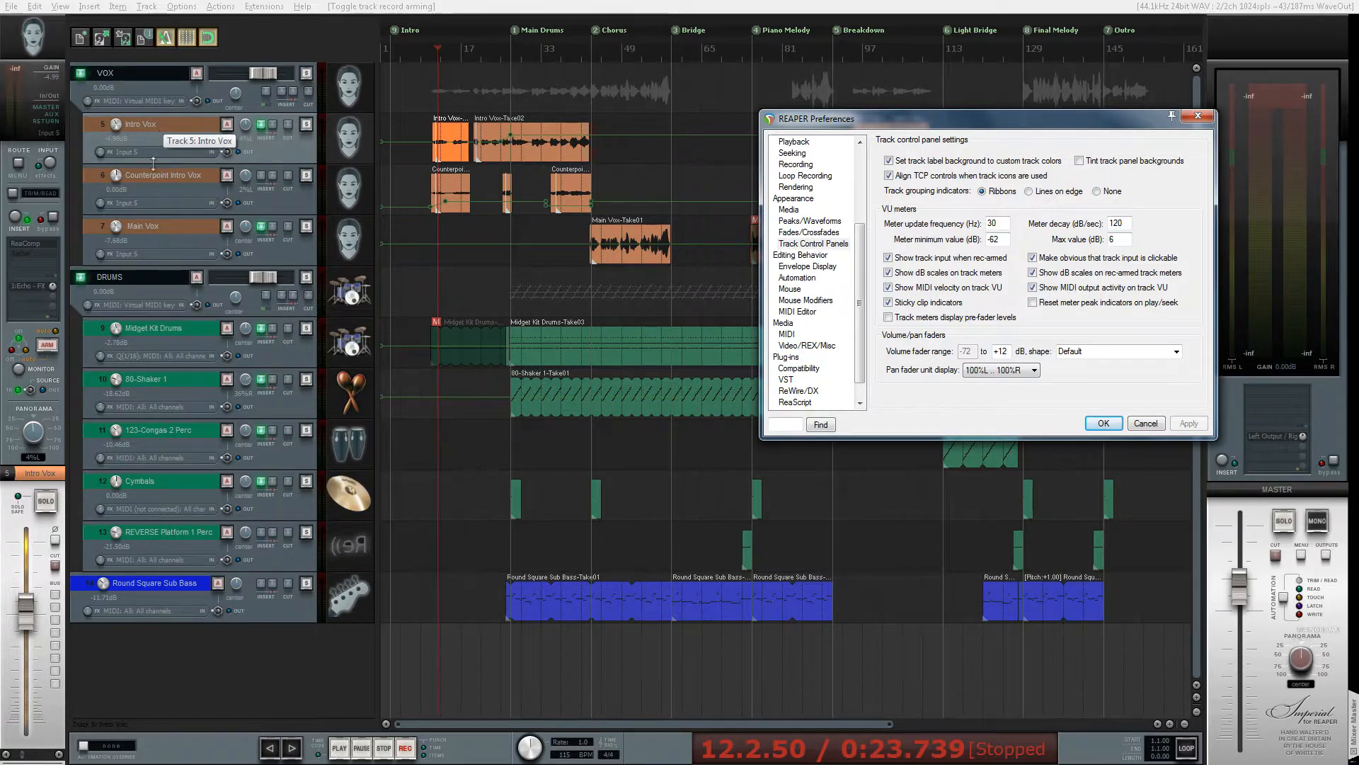
pyautogui.click(889, 161)
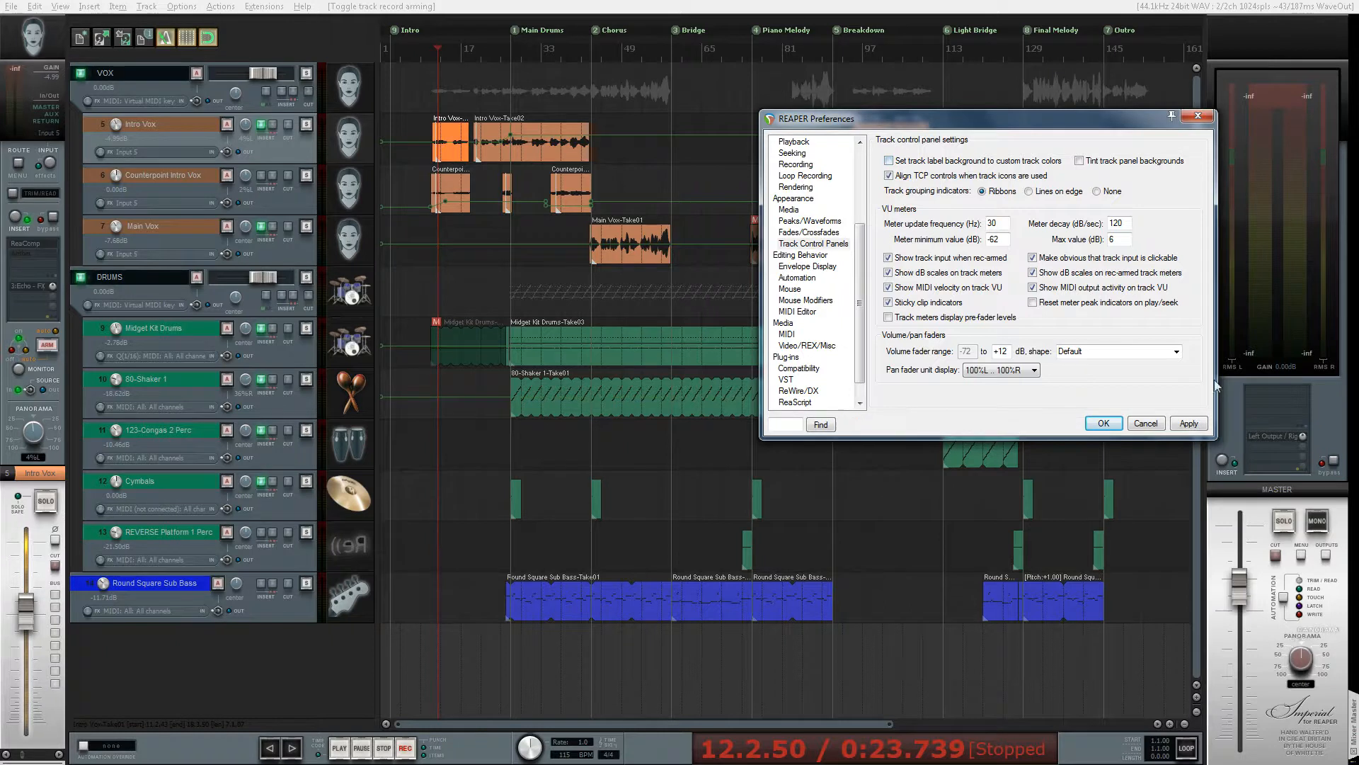
pyautogui.click(1197, 429)
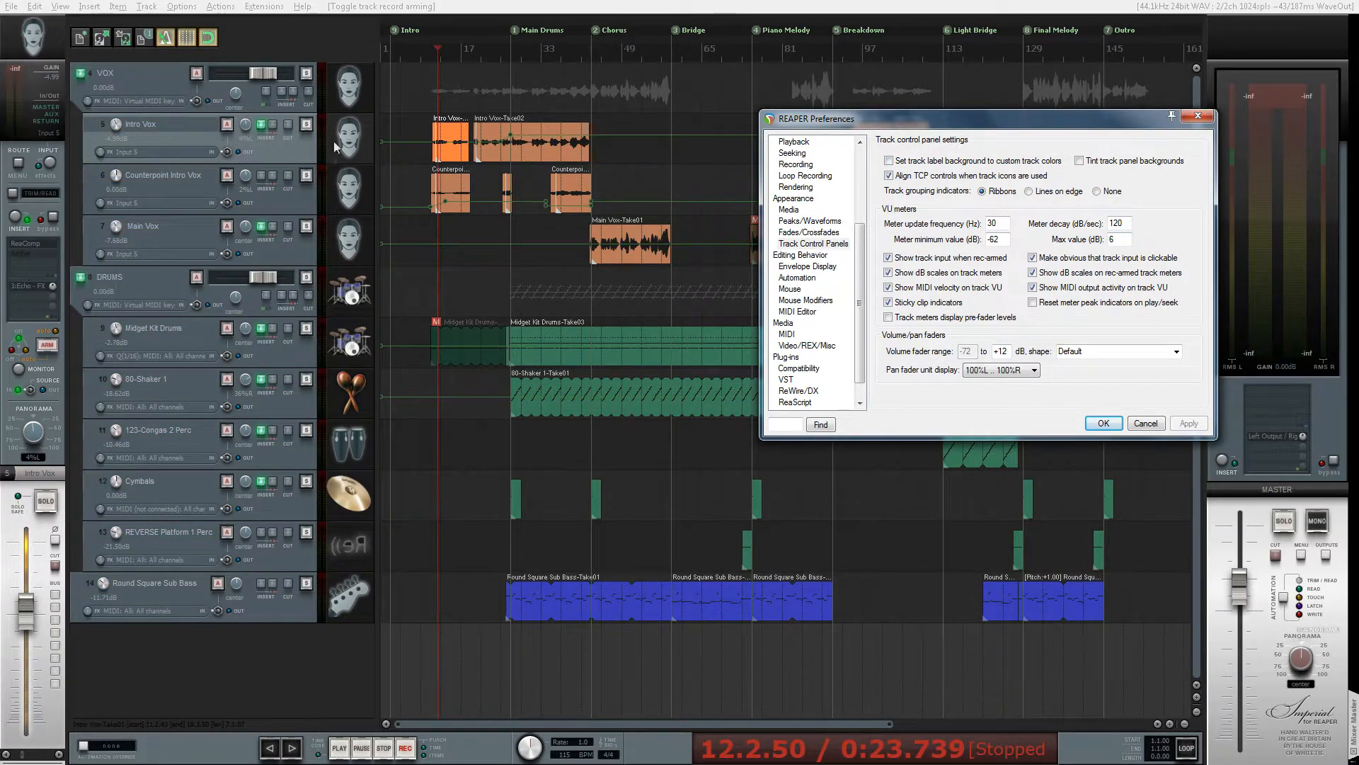